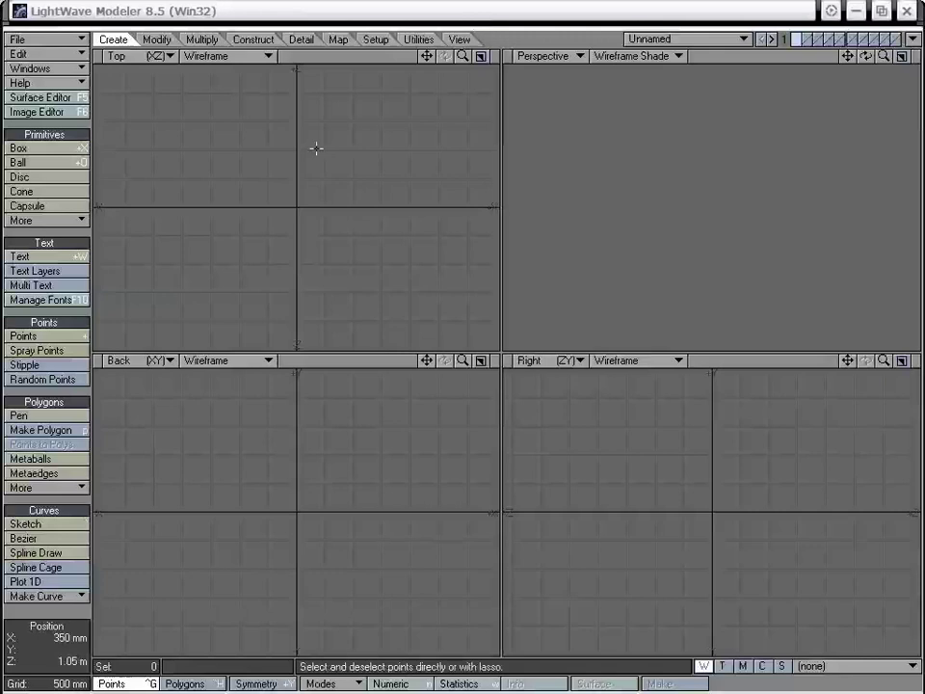
- Preview the Top, Back, Bottom, Front, Left and Right heart images in the Image Editor
click(36, 111)
drag(368, 92, 318, 80)
click(244, 122)
click(241, 136)
click(244, 150)
click(241, 165)
click(241, 179)
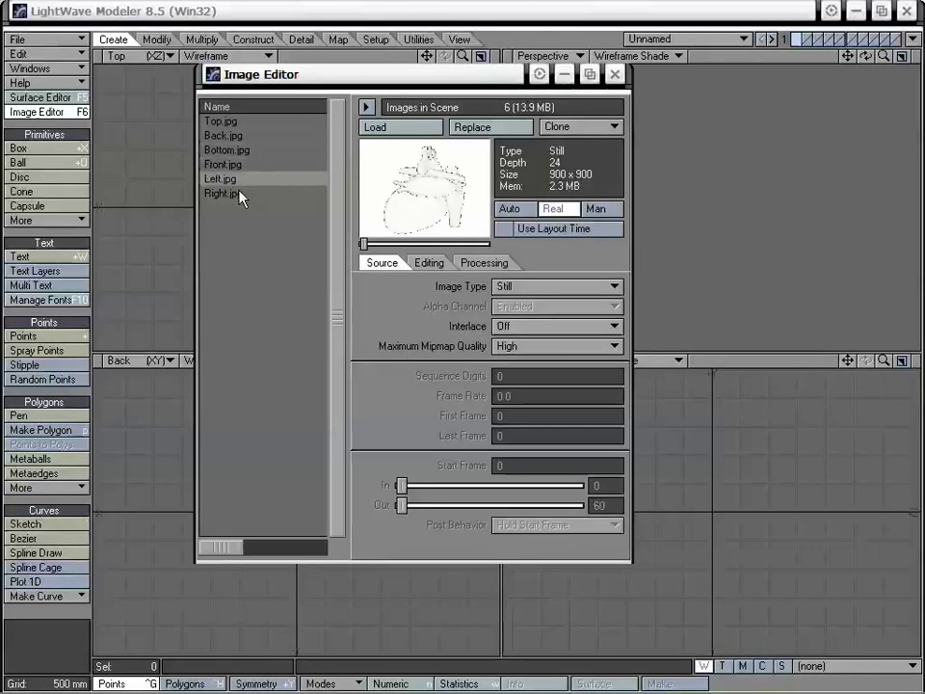
click(241, 194)
click(246, 123)
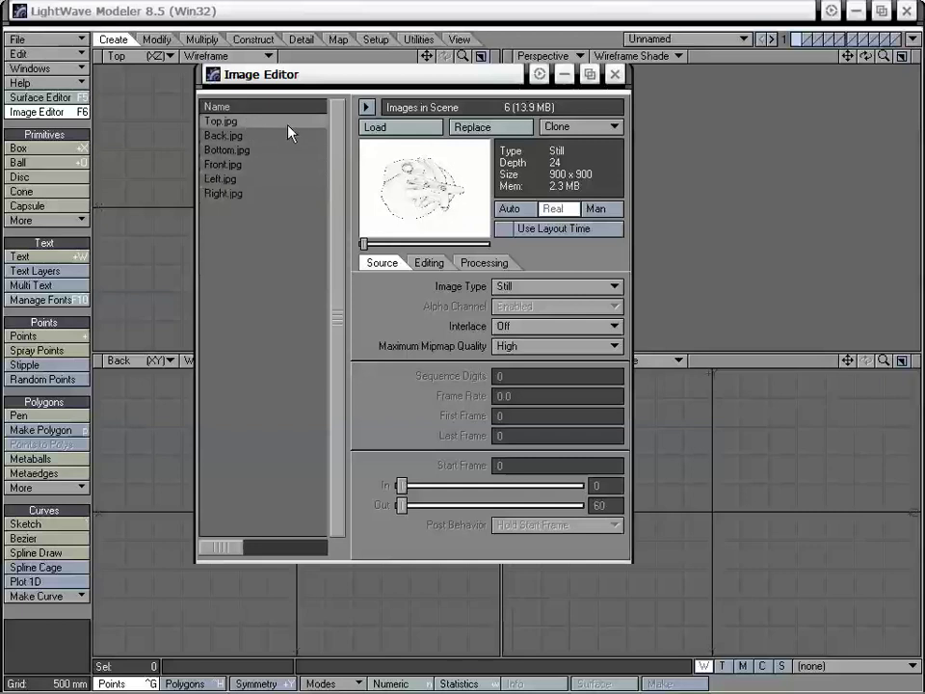
- Compare the Back, Bottom, Front, Left and Right reference images once more and close the Image Editor
drag(289, 75, 228, 83)
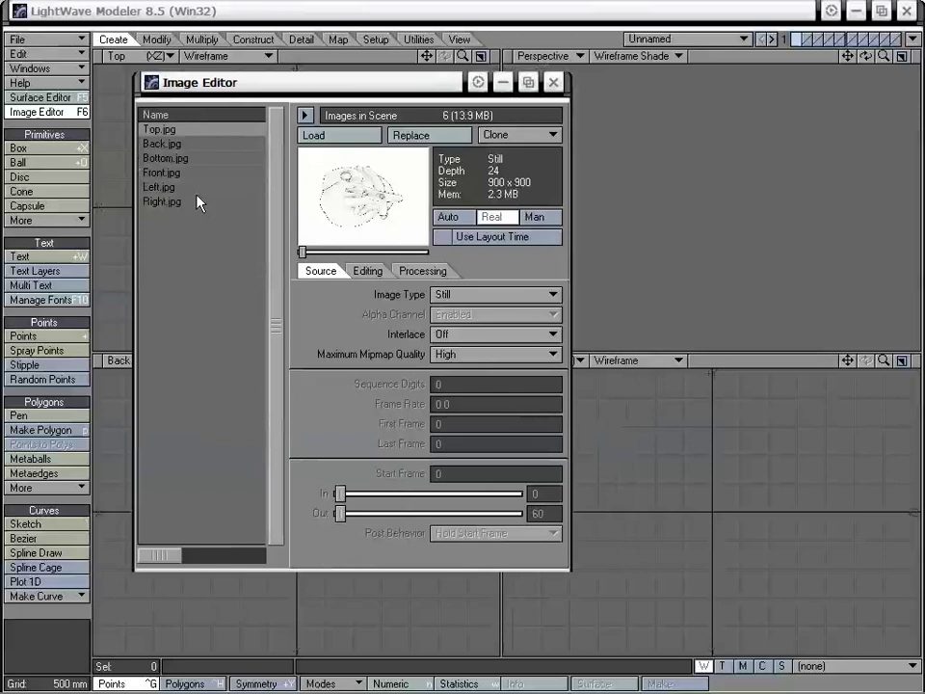
click(182, 145)
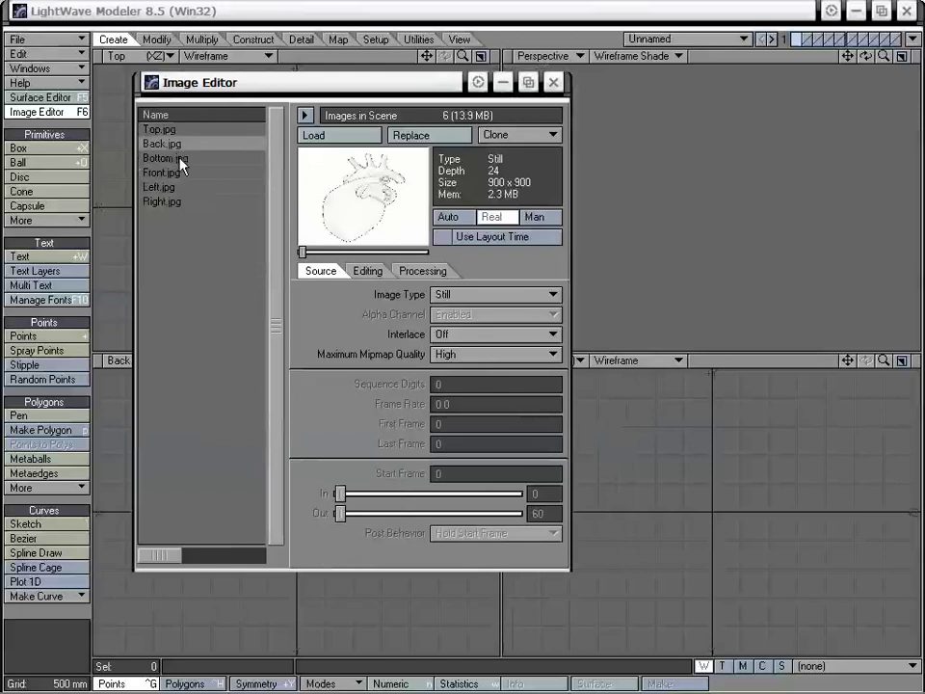
click(182, 159)
click(182, 173)
click(185, 187)
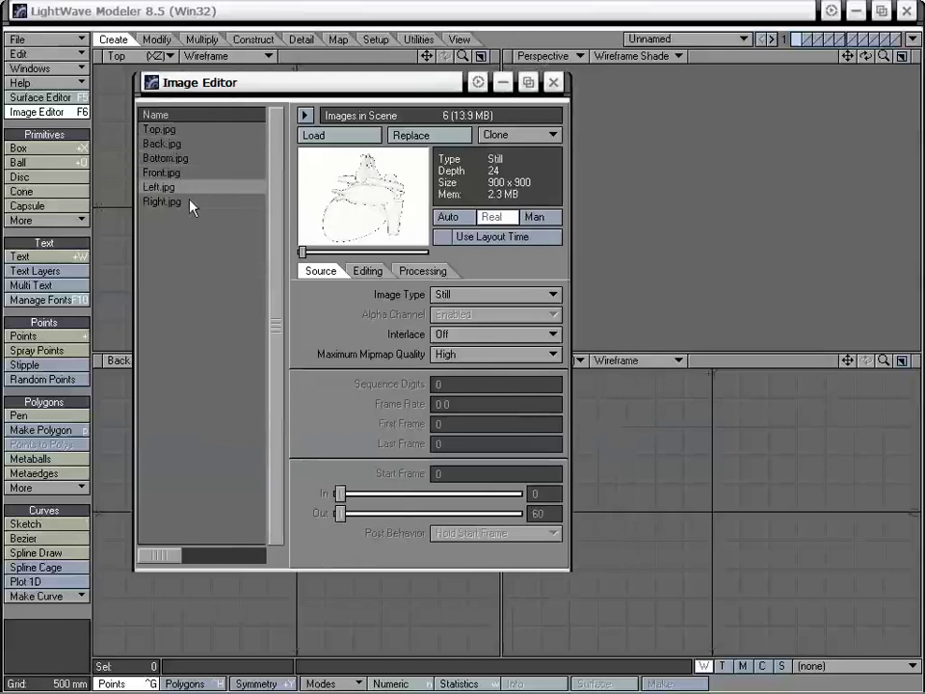
click(190, 201)
drag(326, 85, 363, 91)
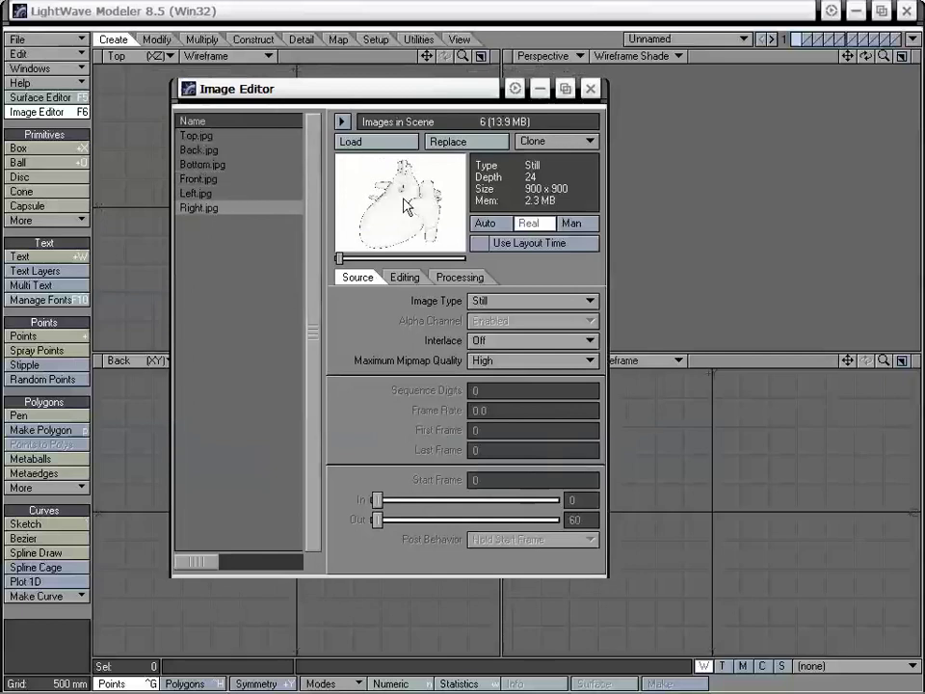
click(239, 194)
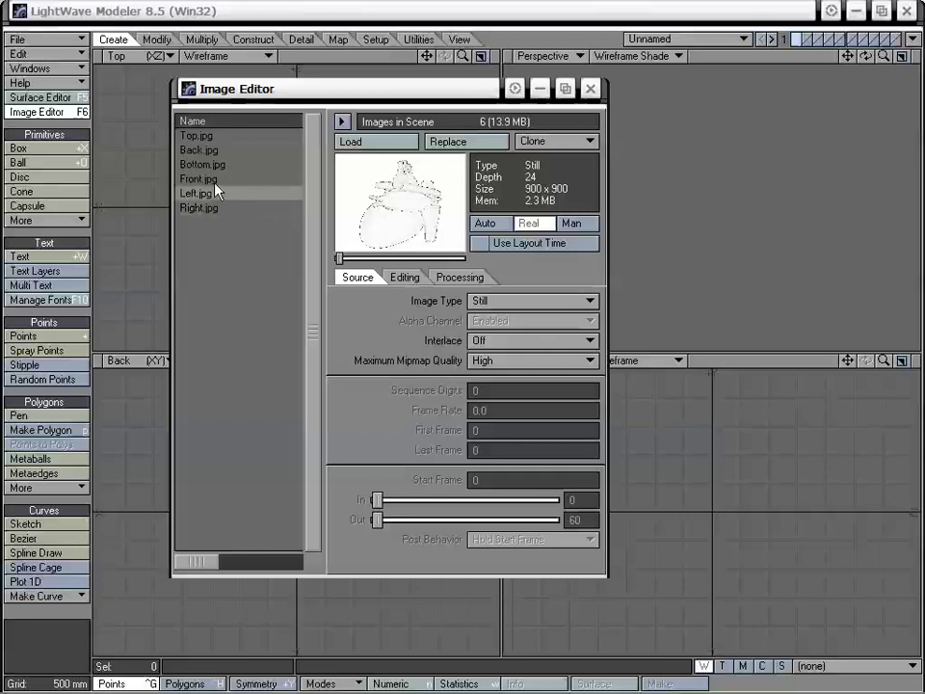
click(590, 89)
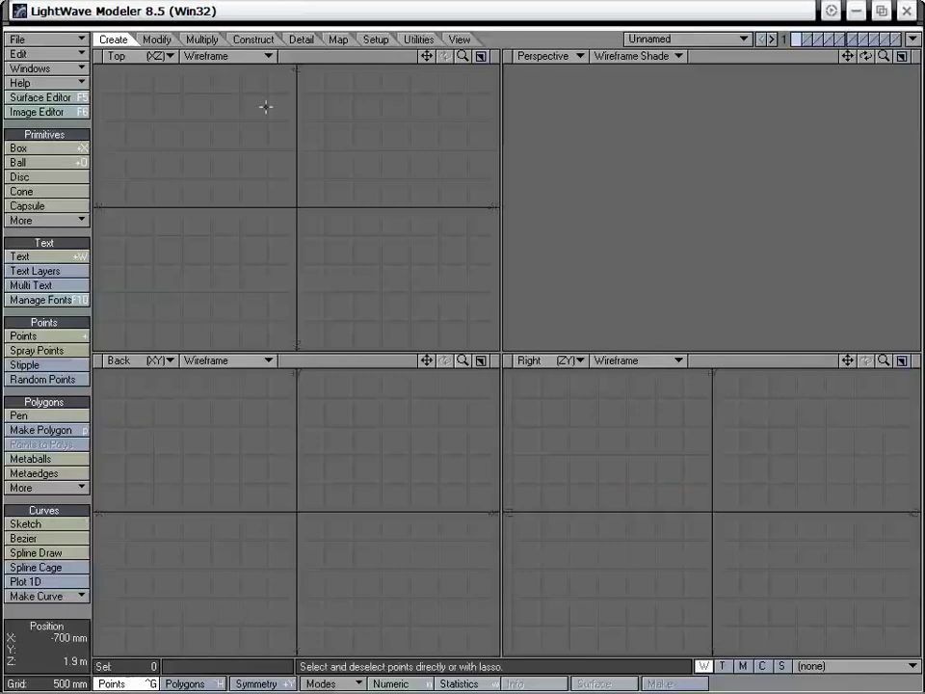
click(142, 58)
click(143, 57)
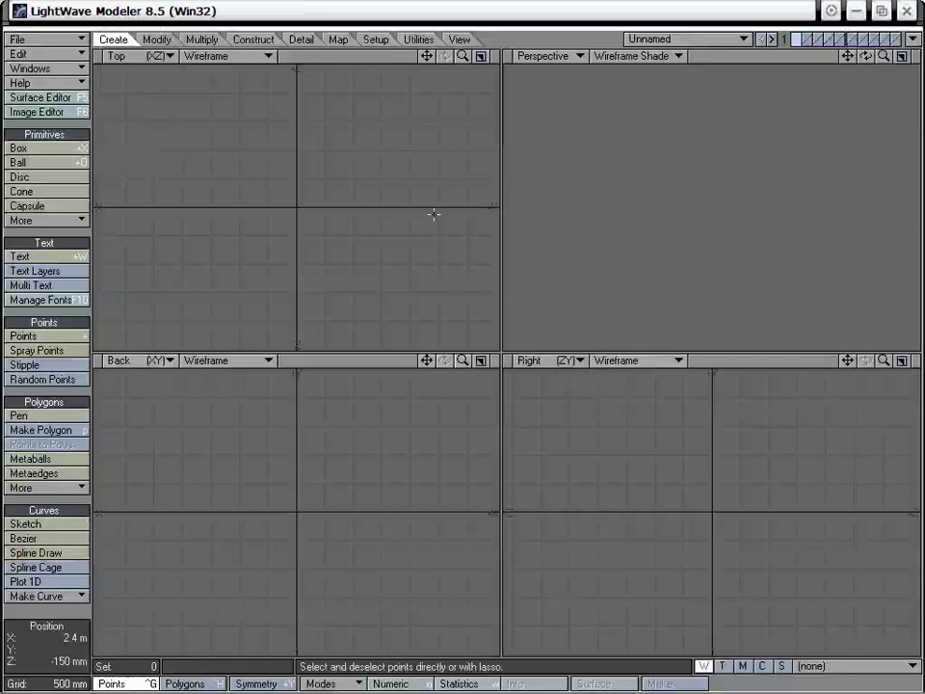
- Assign Top.jpg as the backdrop image of the TL viewport in the display options
key(d)
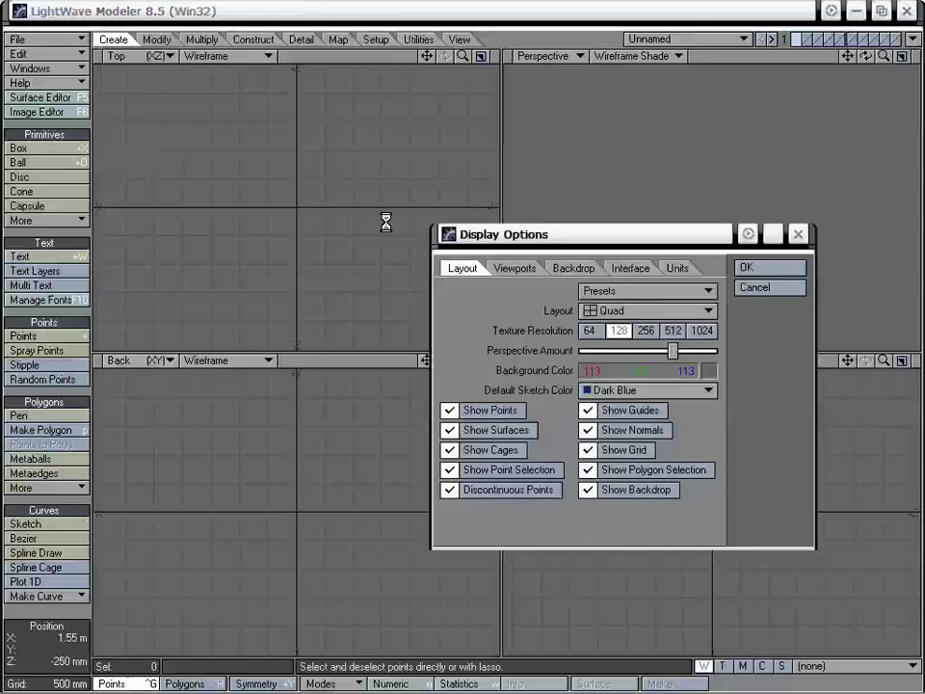
click(484, 243)
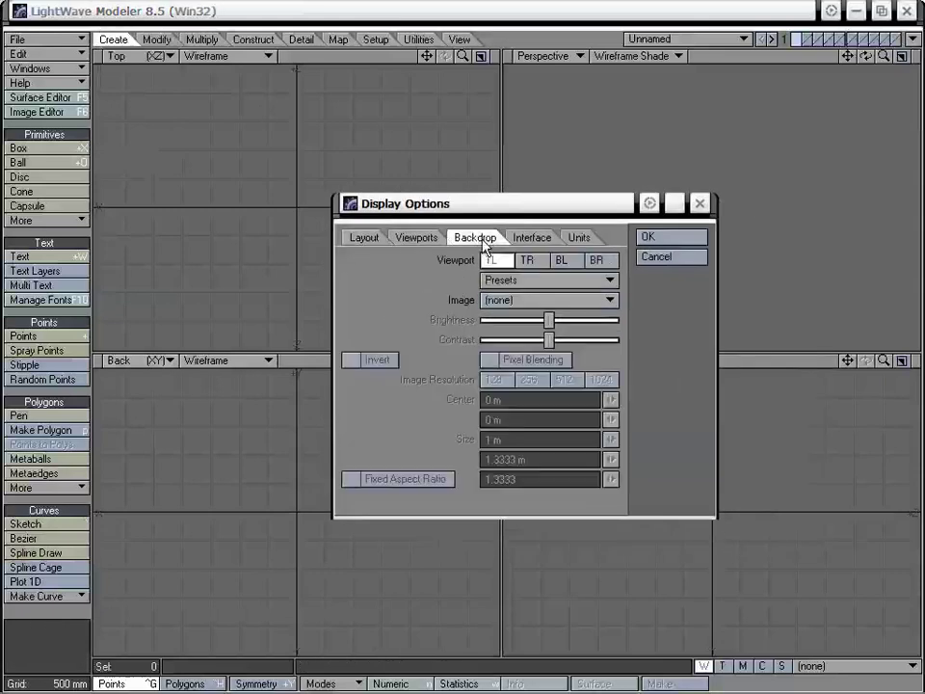
click(532, 299)
click(532, 311)
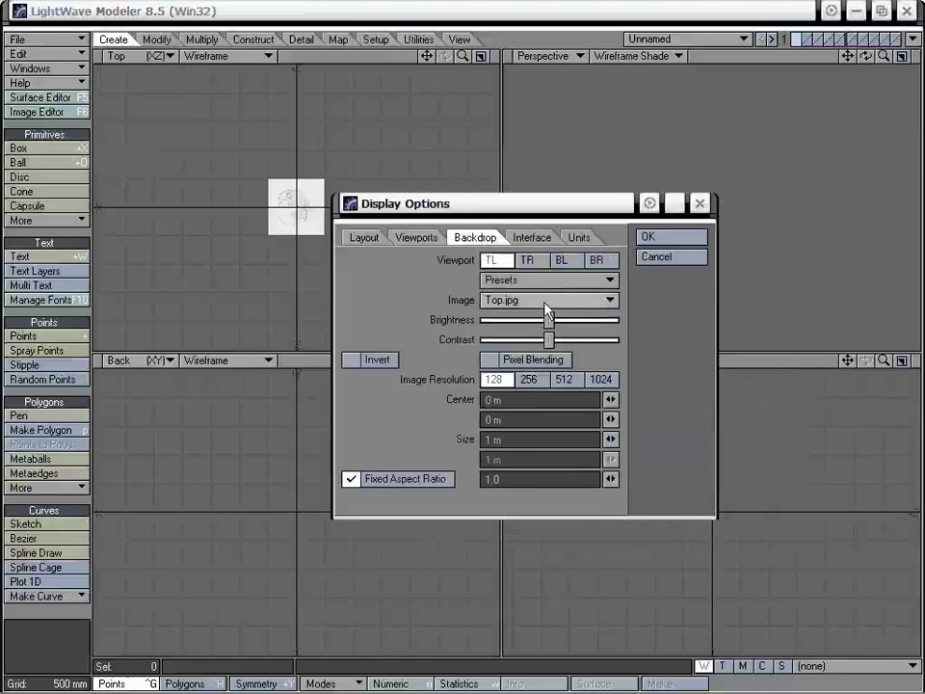
click(665, 237)
- Set the Top.jpg backdrop's image resolution to 1024 and lower its contrast and brightness to the minimum
drag(464, 55, 520, 55)
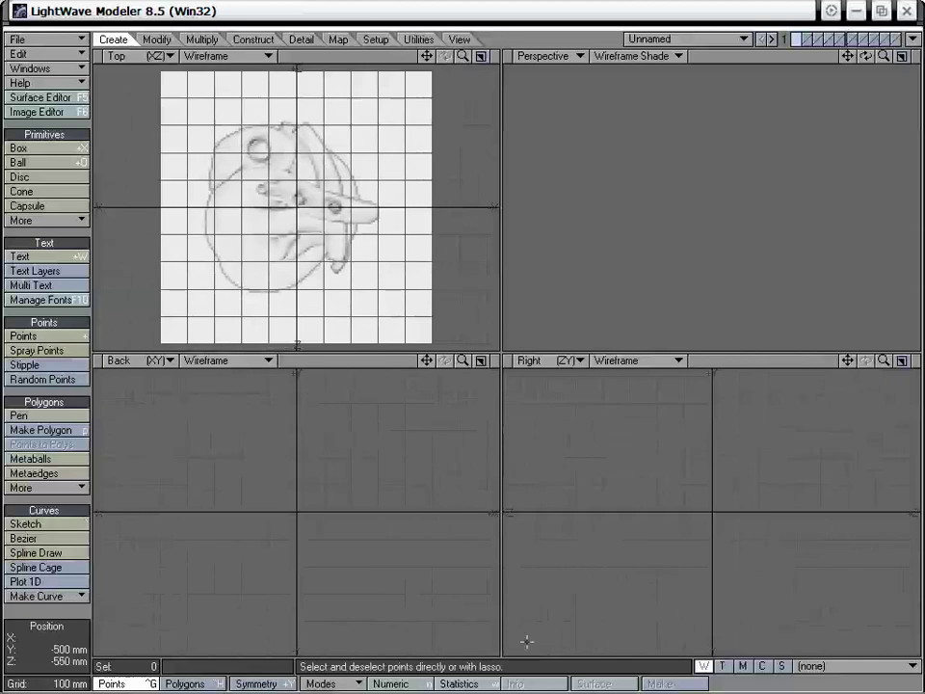
drag(462, 56, 481, 56)
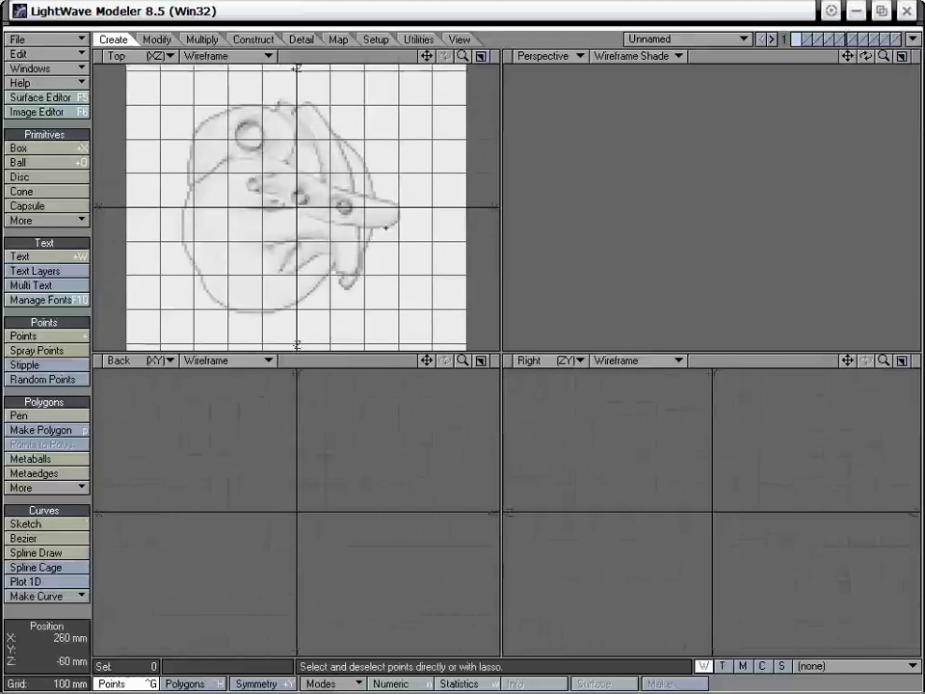
key(a)
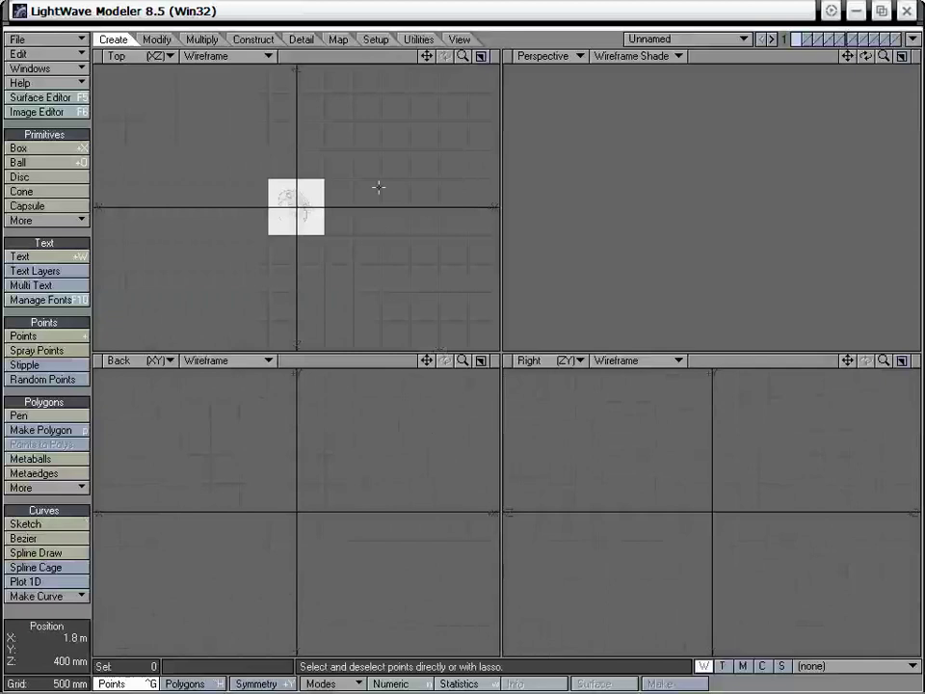
drag(462, 56, 484, 56)
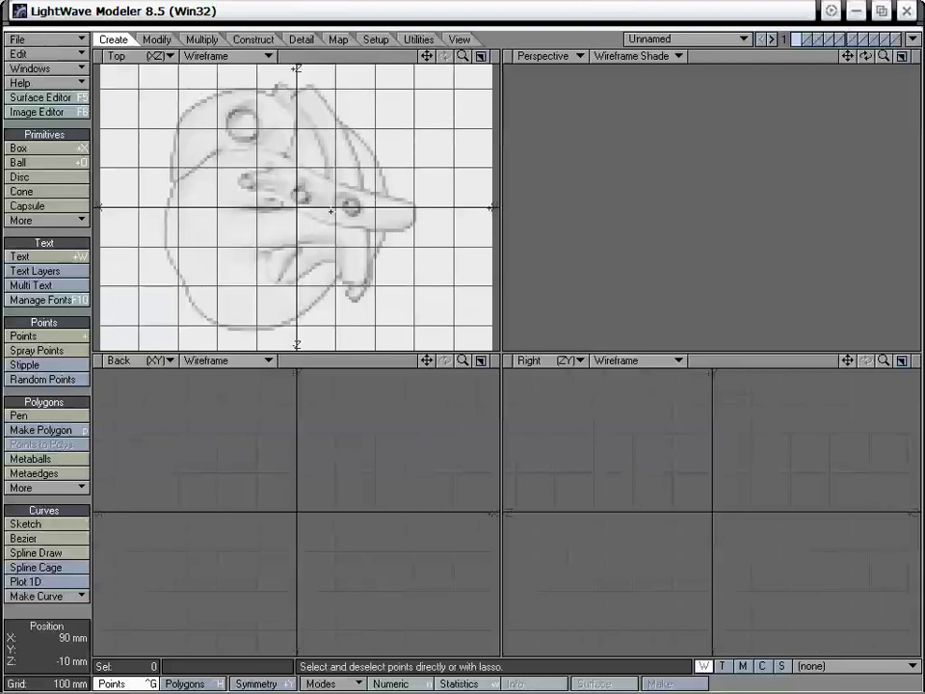
key(d)
drag(440, 206, 619, 197)
click(550, 232)
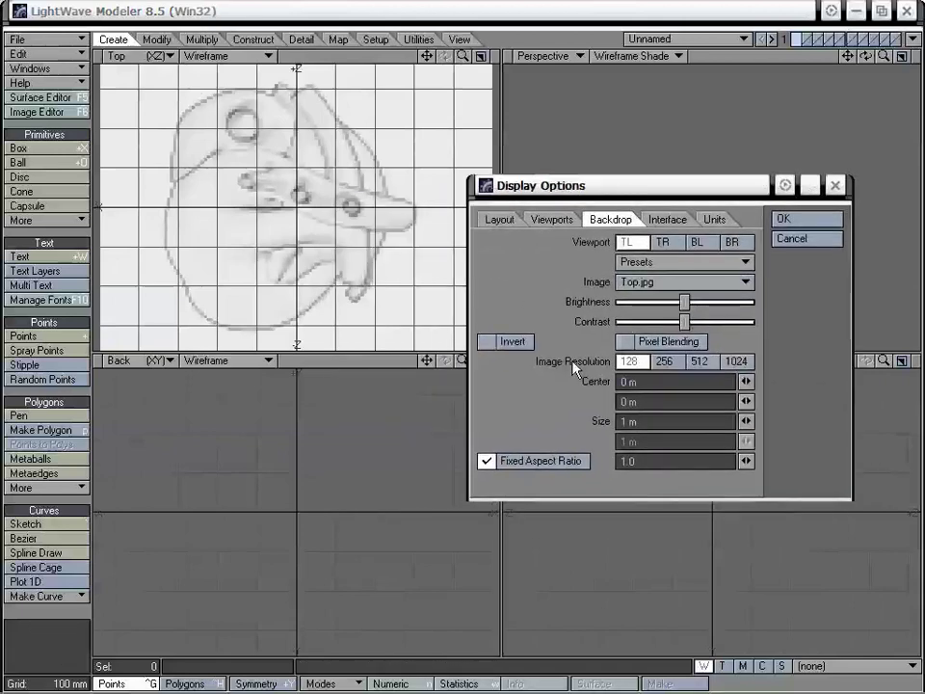
click(736, 361)
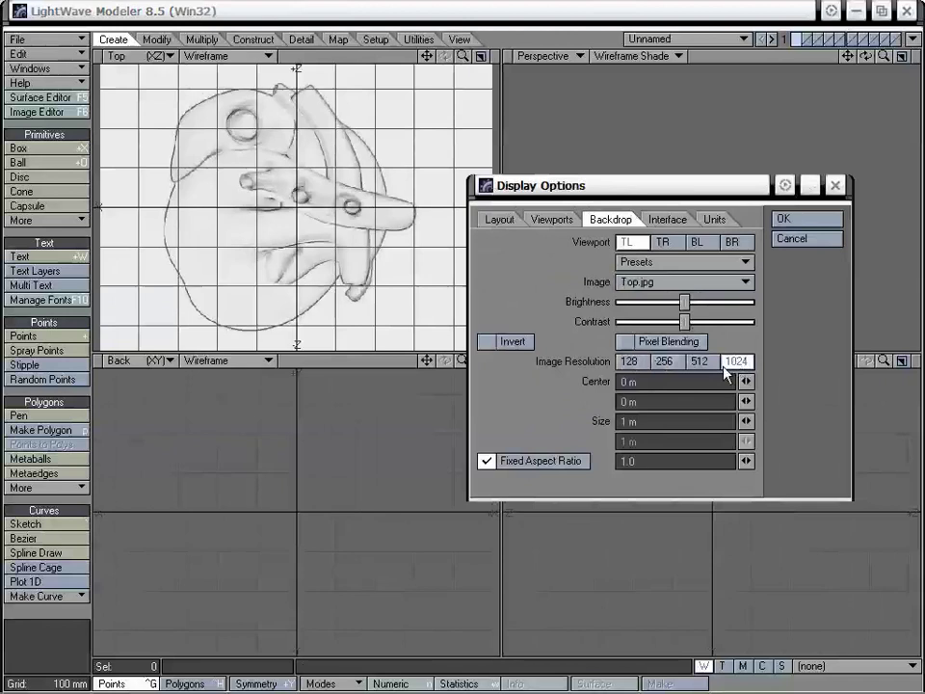
drag(687, 323, 594, 324)
drag(677, 303, 624, 306)
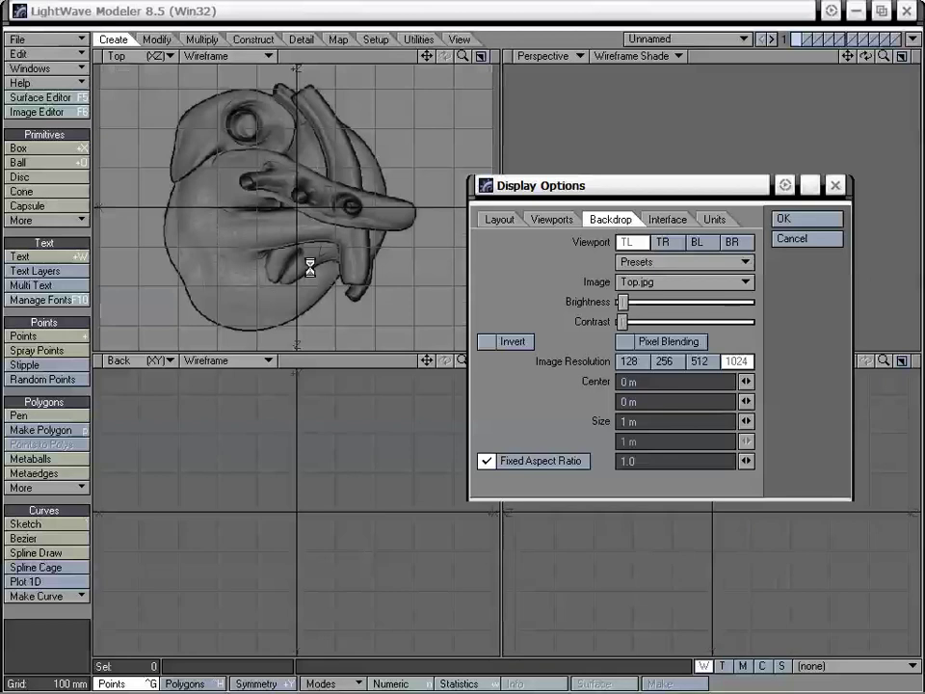
- Assign Back.jpg as the BL viewport backdrop at 1024 resolution with minimum contrast and brightness
click(707, 242)
drag(694, 193, 694, 188)
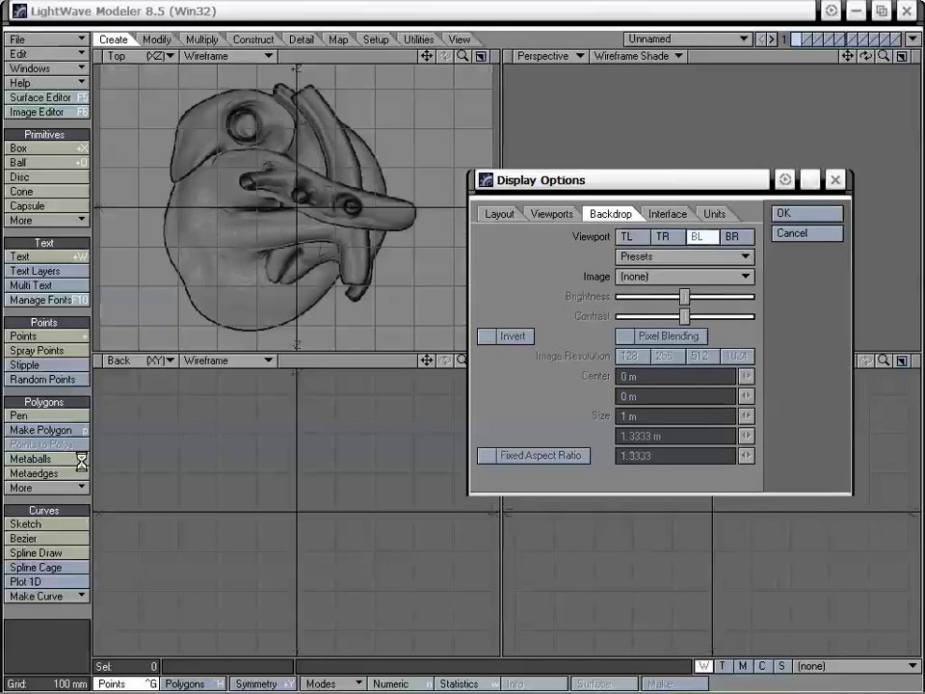
click(680, 278)
click(681, 303)
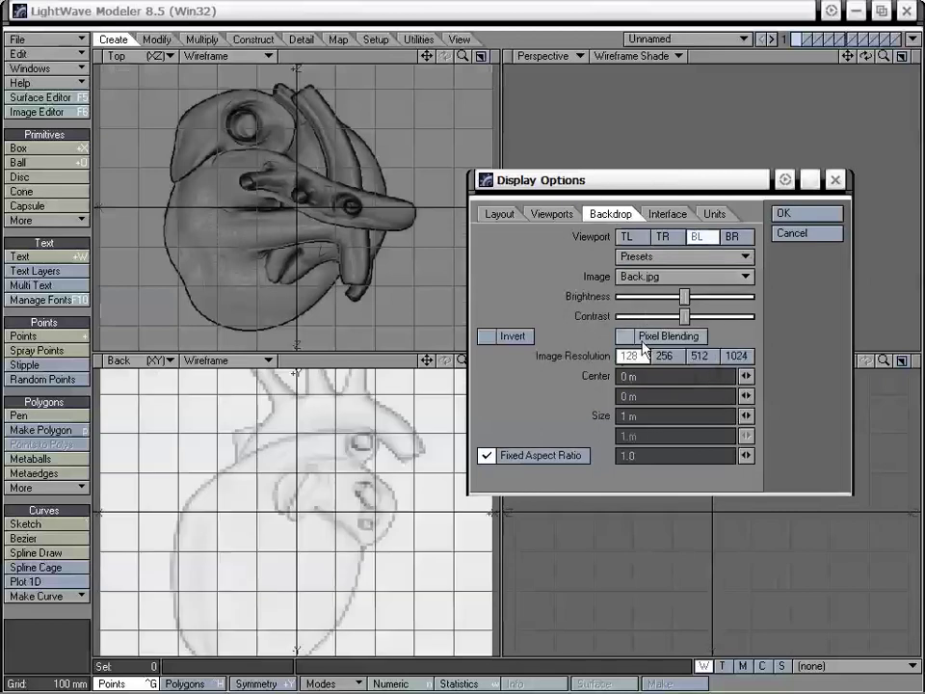
click(740, 356)
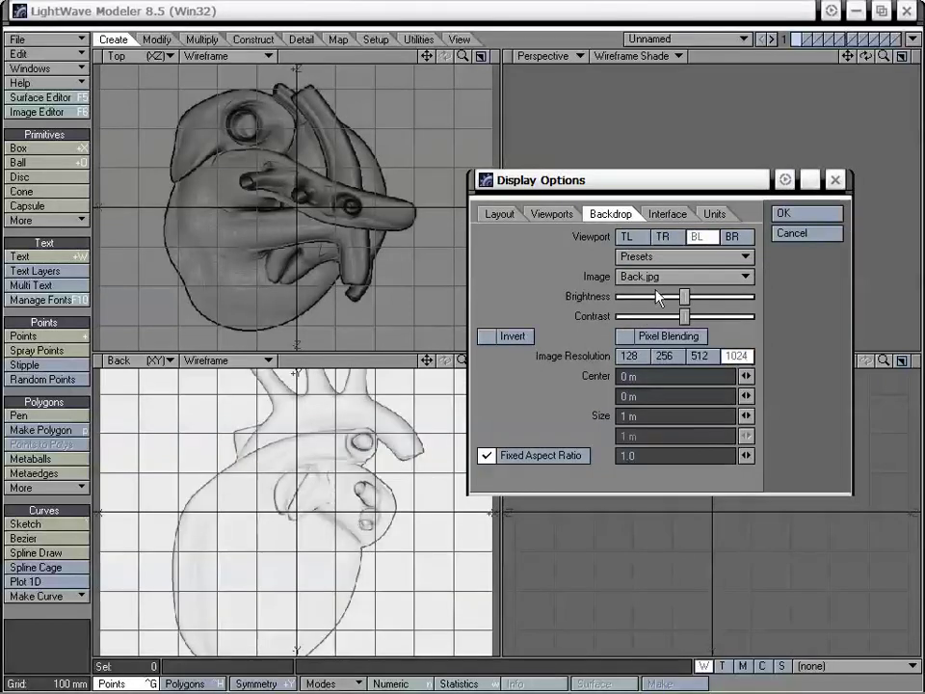
drag(685, 317, 622, 318)
drag(683, 296, 631, 298)
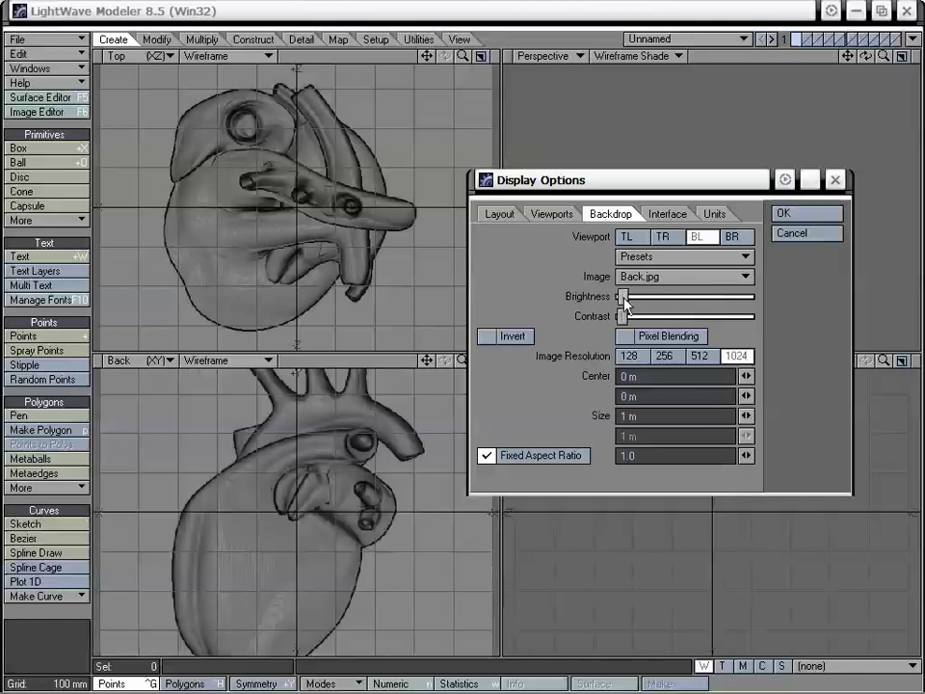
- Assign Right.jpg as the BR viewport backdrop with minimum contrast and brightness at 1024 resolution, and apply the display options
drag(712, 181, 498, 100)
click(510, 152)
click(453, 192)
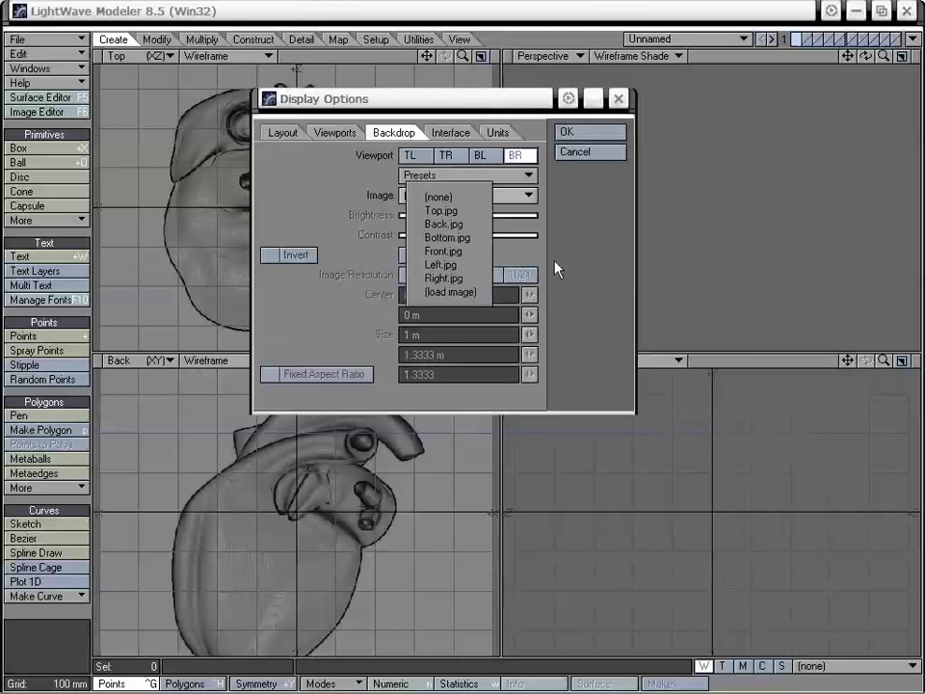
click(443, 278)
drag(459, 104, 374, 93)
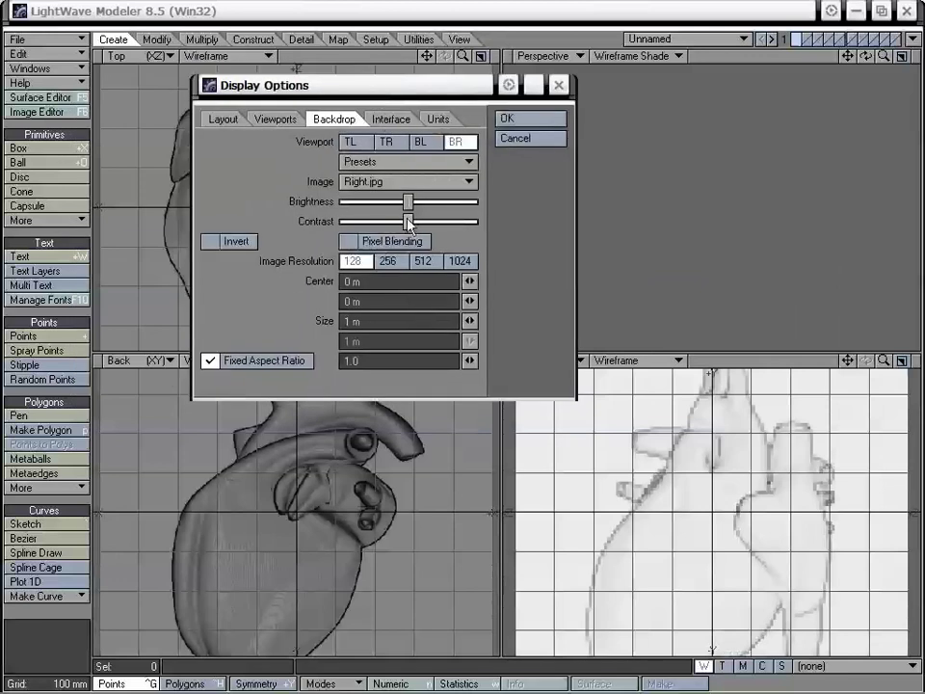
drag(407, 220, 345, 220)
drag(408, 201, 348, 203)
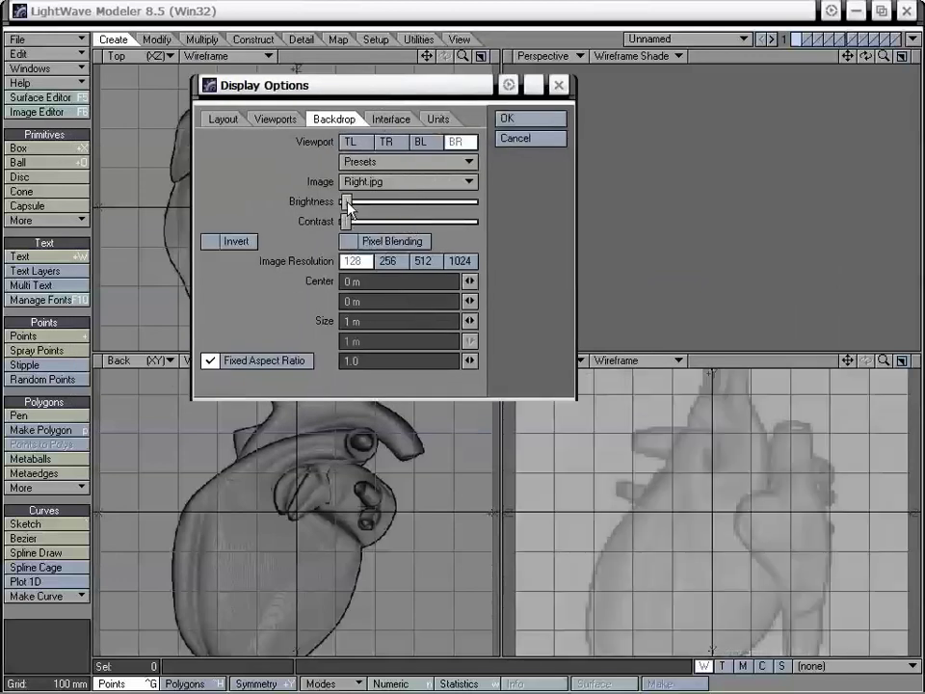
click(458, 260)
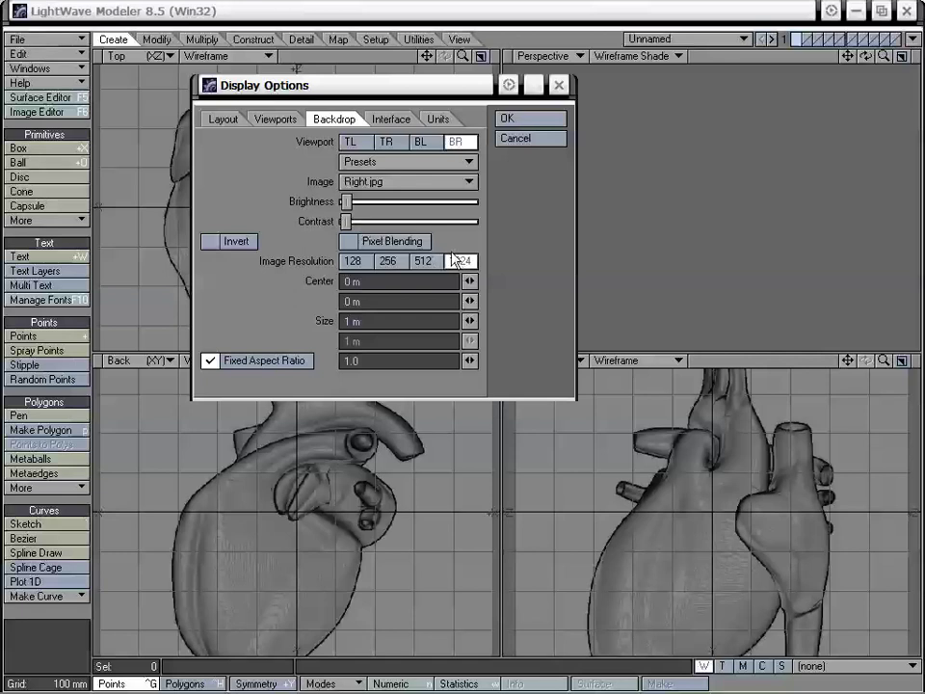
click(530, 119)
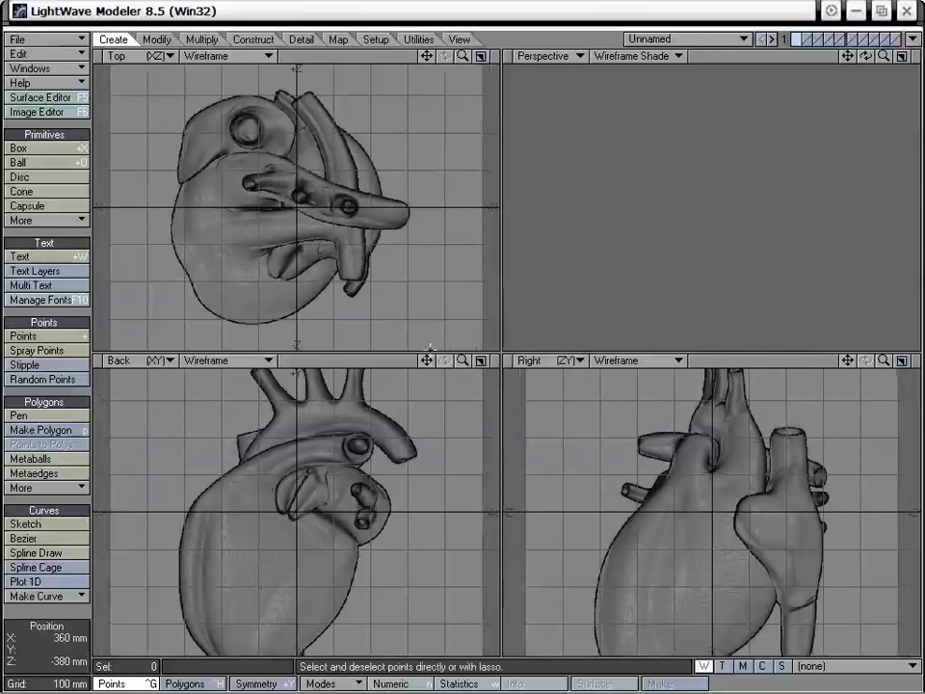
- Draw a box around the heart's main body and shift it slightly in +X to meet the heart's outer edge in the Back view
mouse_move(432, 64)
mouse_down()
mouse_move(424, 68)
mouse_move(441, 63)
mouse_up()
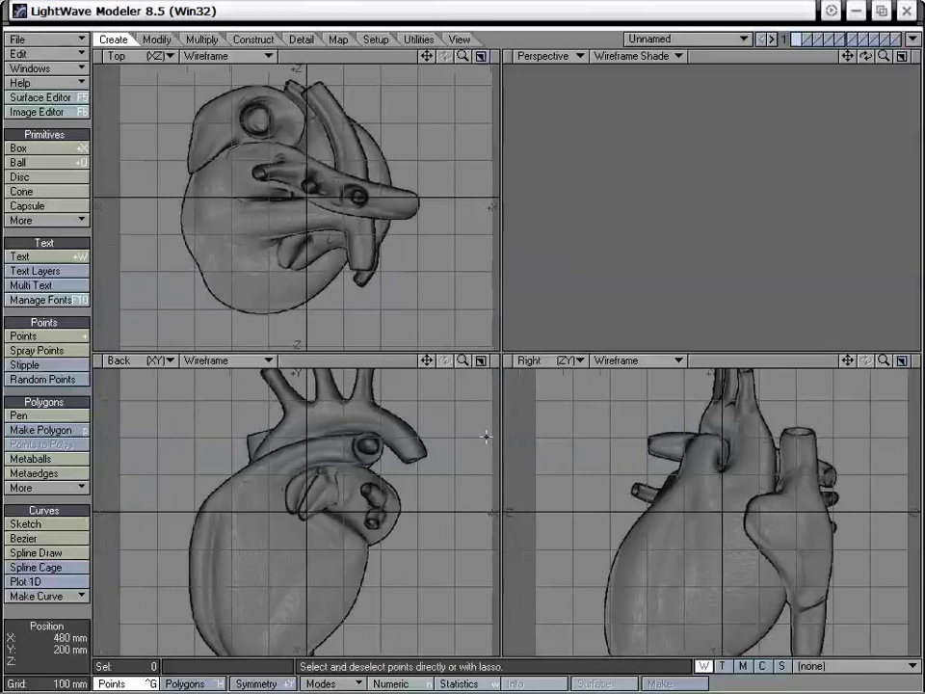
click(55, 152)
drag(183, 91, 376, 307)
drag(253, 511, 254, 449)
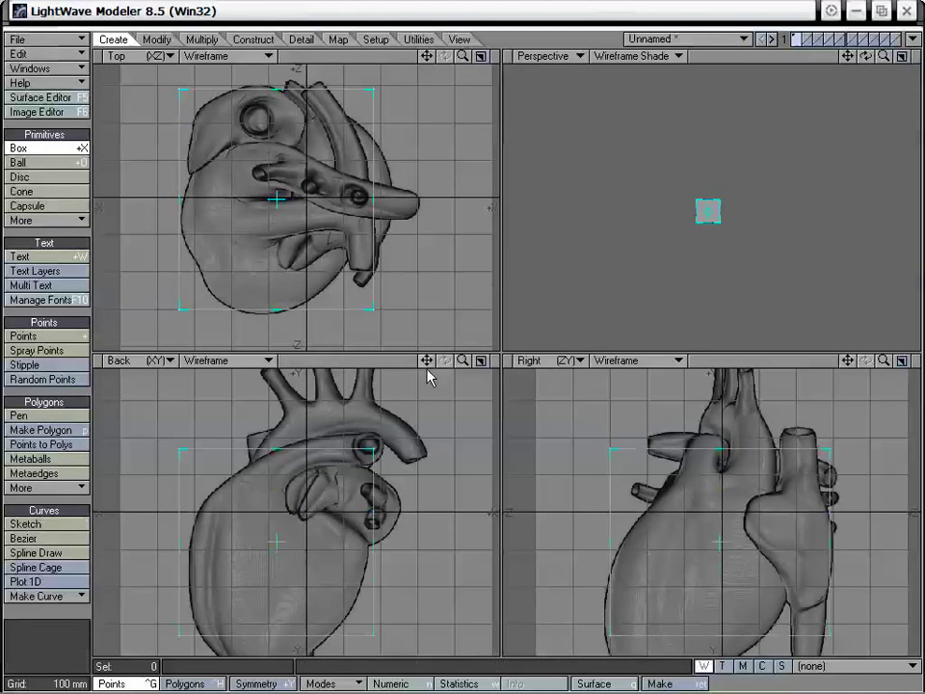
drag(426, 360, 425, 337)
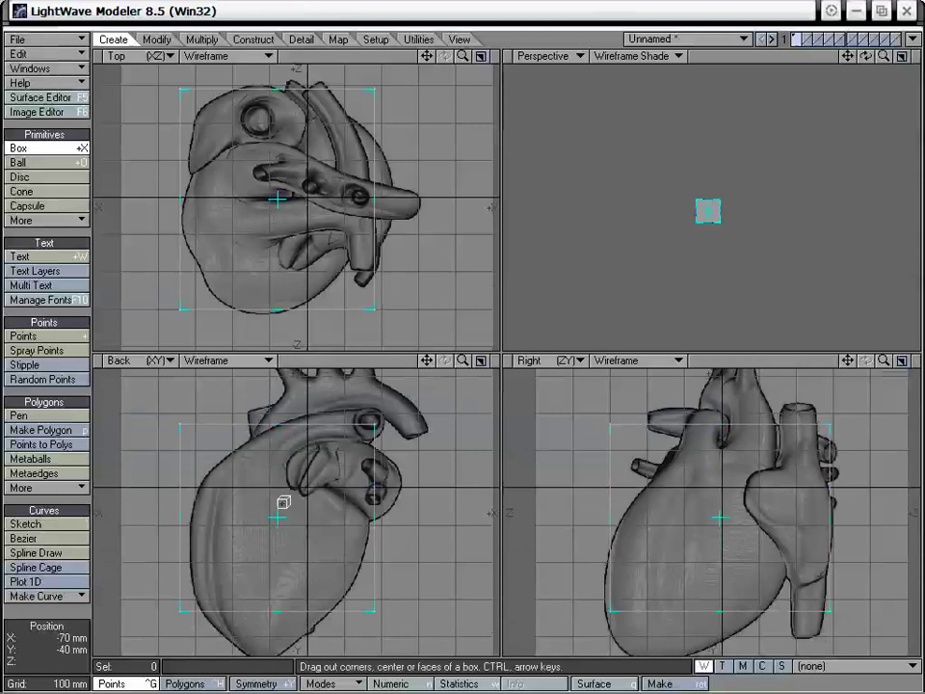
key(space)
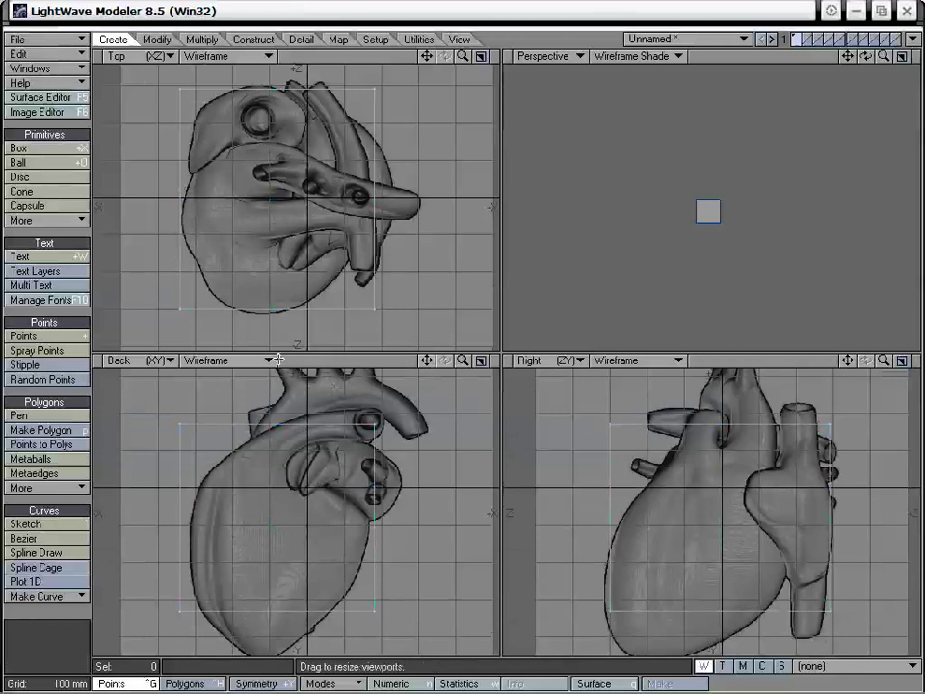
key(t)
drag(231, 540, 239, 541)
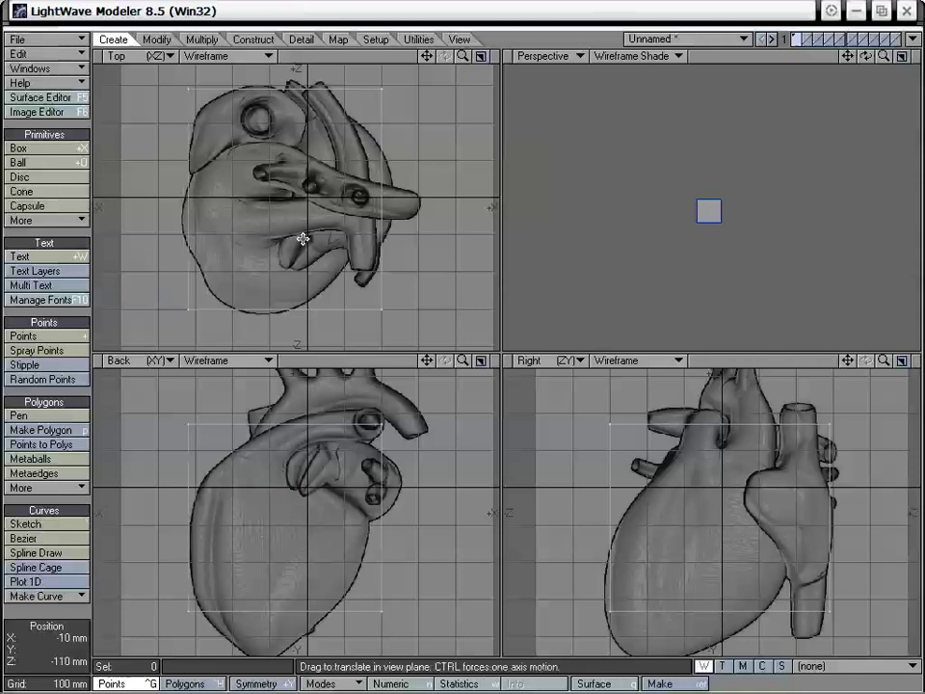
- Set the second Center value of the TL viewport's Top.jpg backdrop to 20 mm and apply the display options
key(d)
drag(360, 97, 469, 200)
click(446, 207)
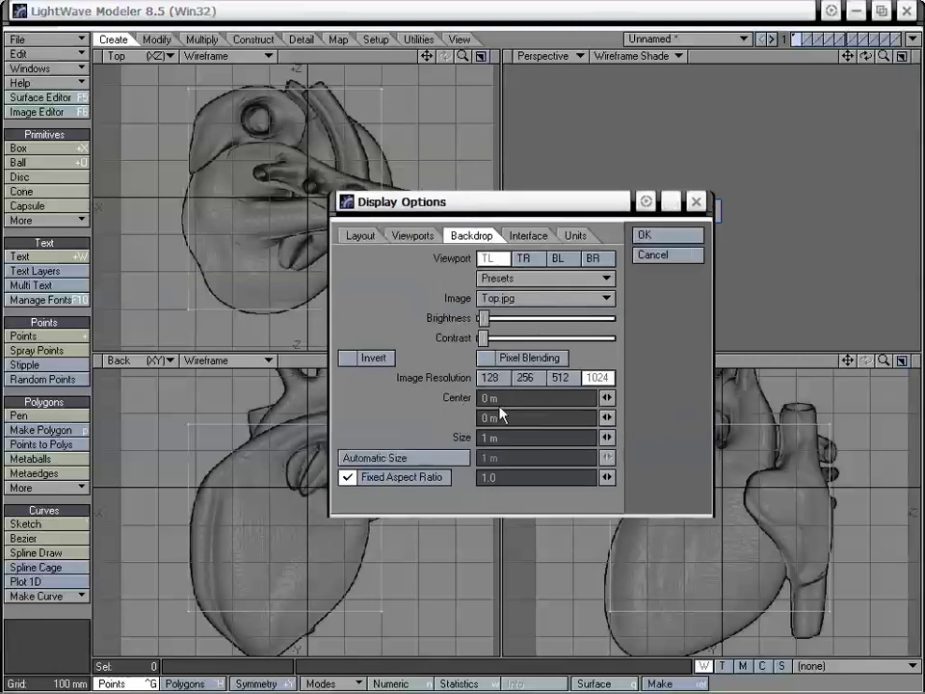
drag(608, 418, 621, 417)
drag(607, 418, 611, 418)
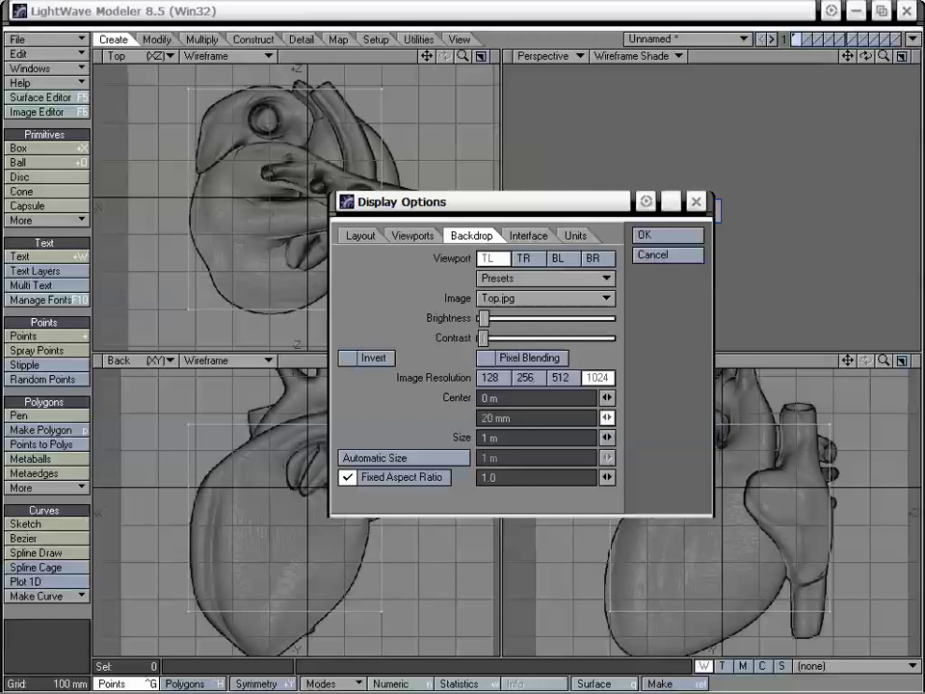
click(647, 234)
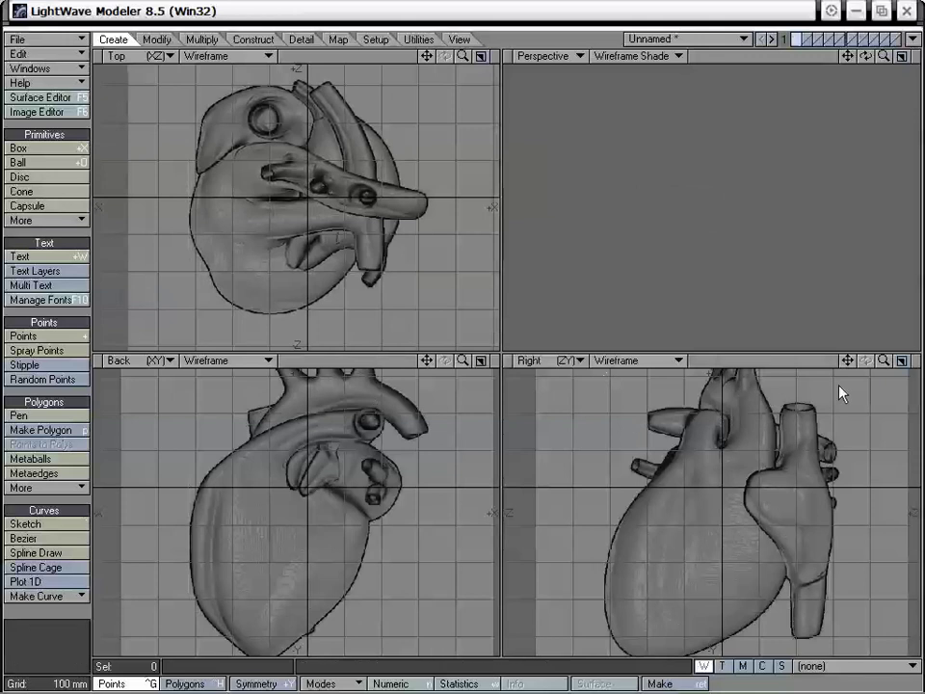
- Place four points around the rim of the round vessel opening in the Top view
drag(849, 361, 775, 448)
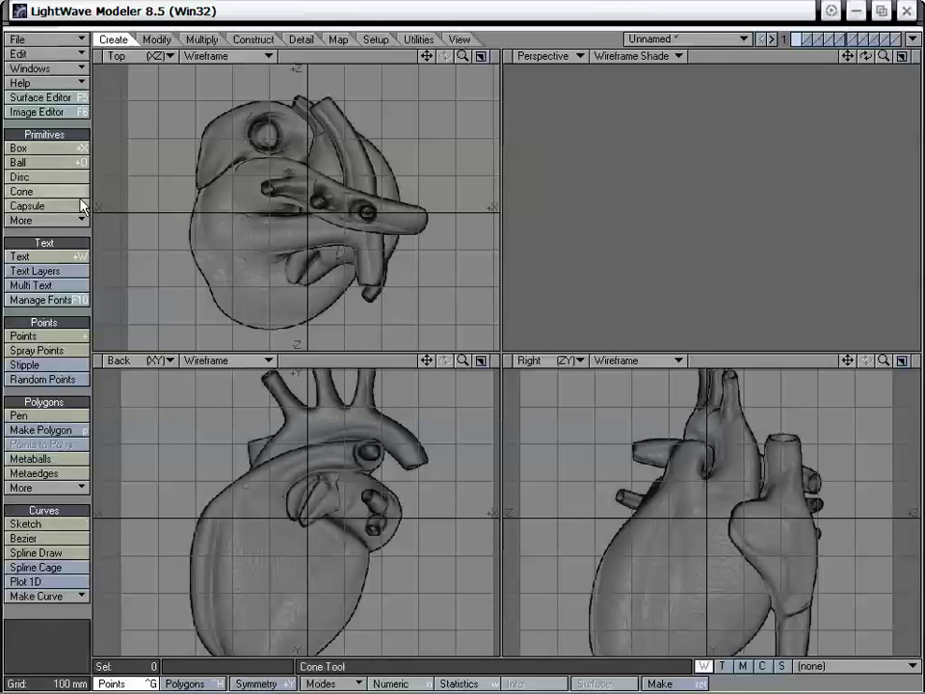
click(23, 335)
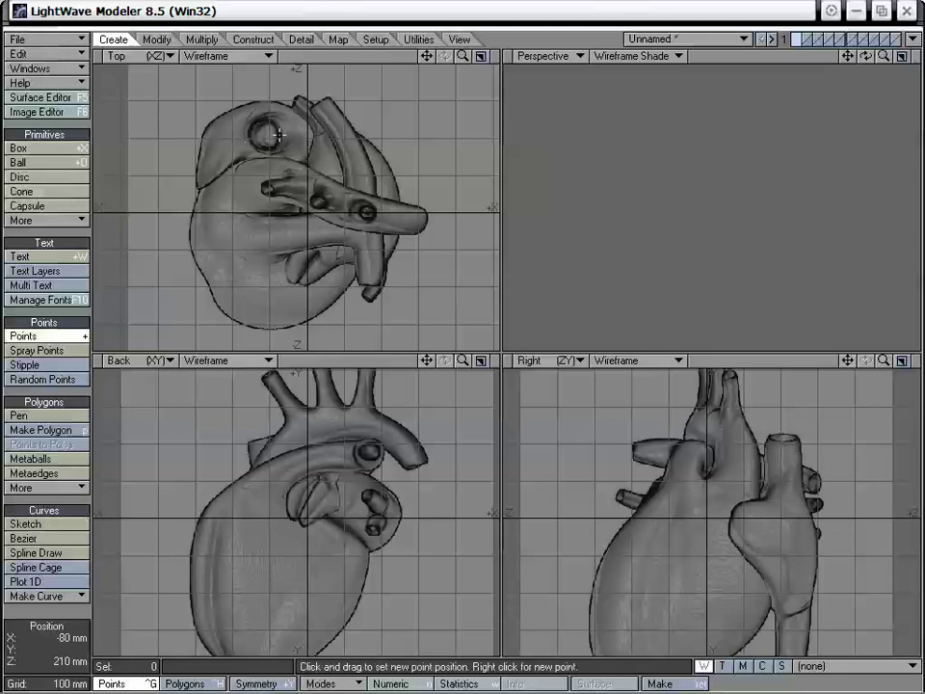
click(277, 135)
click(248, 135)
click(265, 121)
click(265, 149)
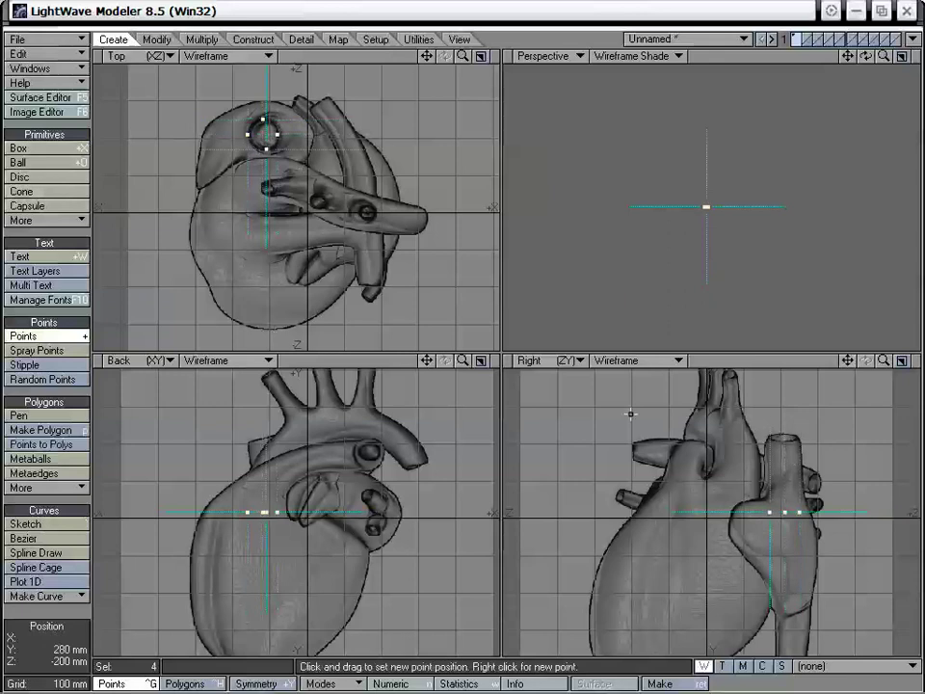
- Move the four rim points up 200 mm in Y to the vessel's open end in the Right view, and deselect them
key(space)
key(t)
drag(768, 524, 768, 450)
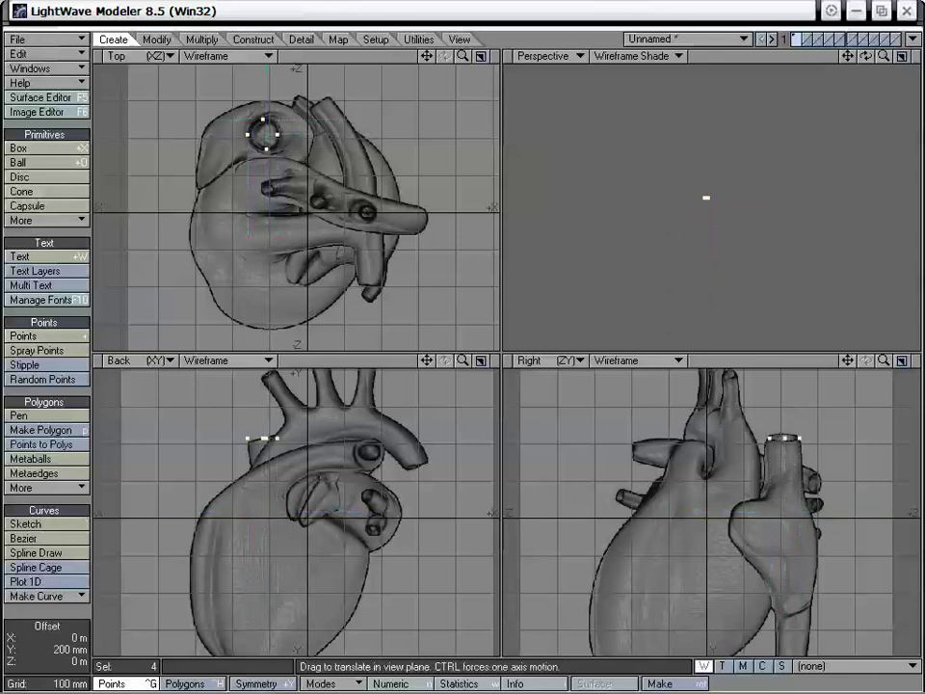
key(space)
key(/)
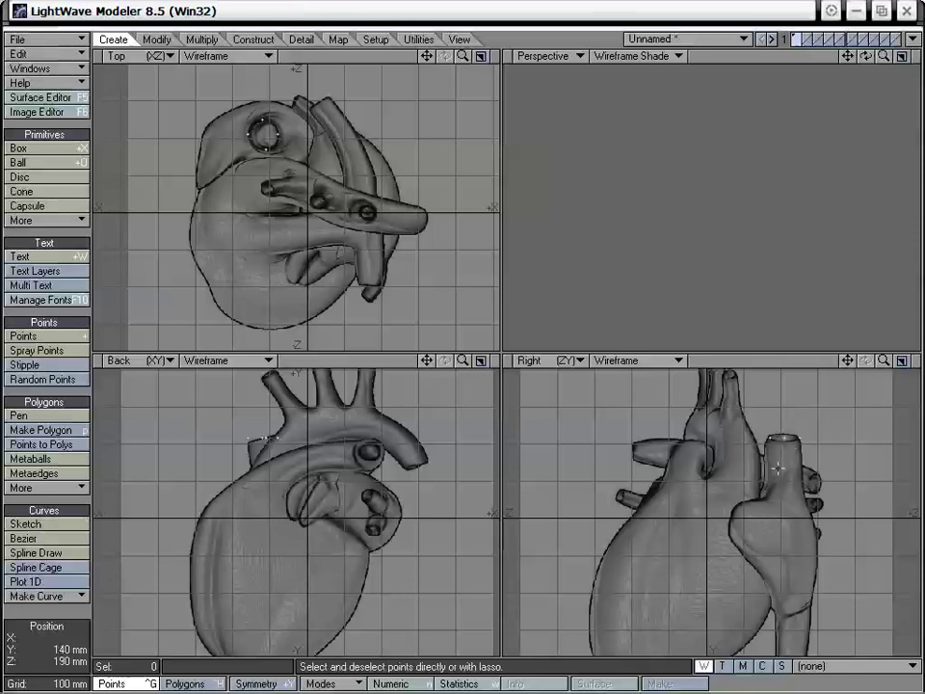
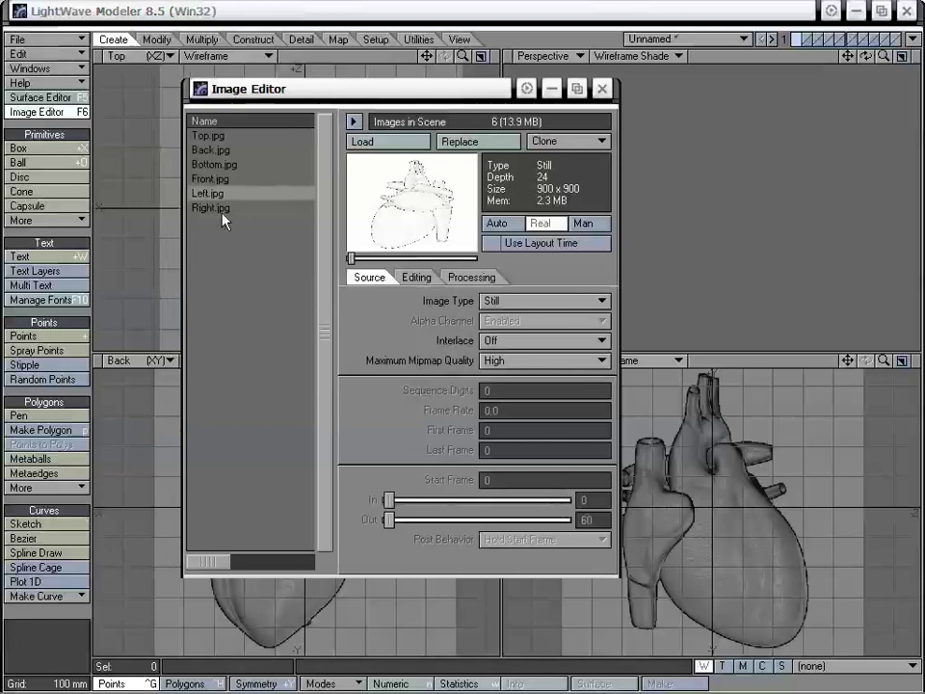
- Compare the previews of Left.jpg and Right.jpg in the Image Editor, and close it
click(220, 212)
click(222, 196)
click(229, 208)
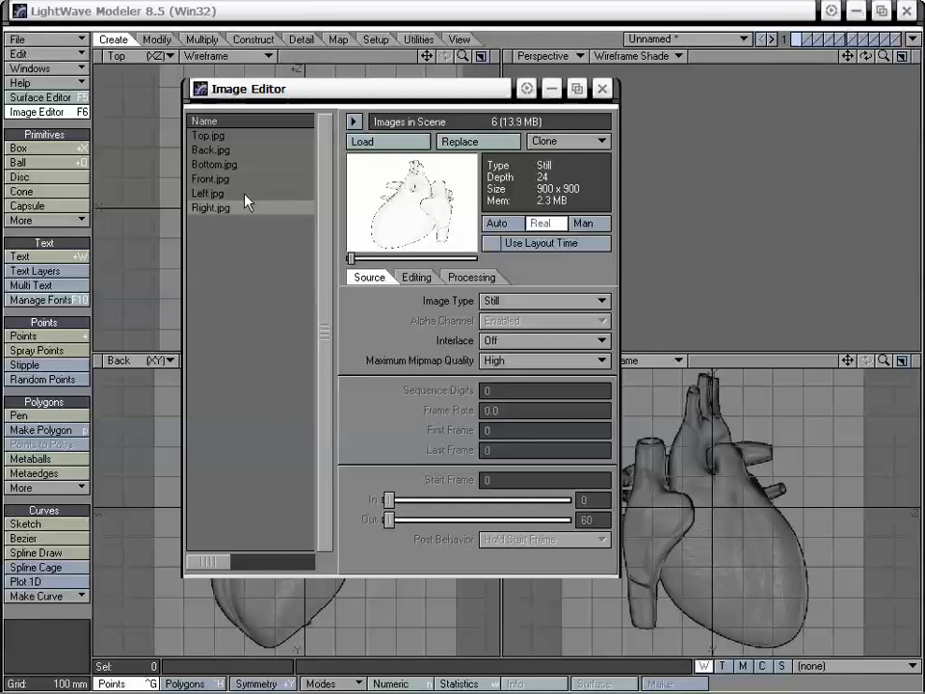
click(245, 194)
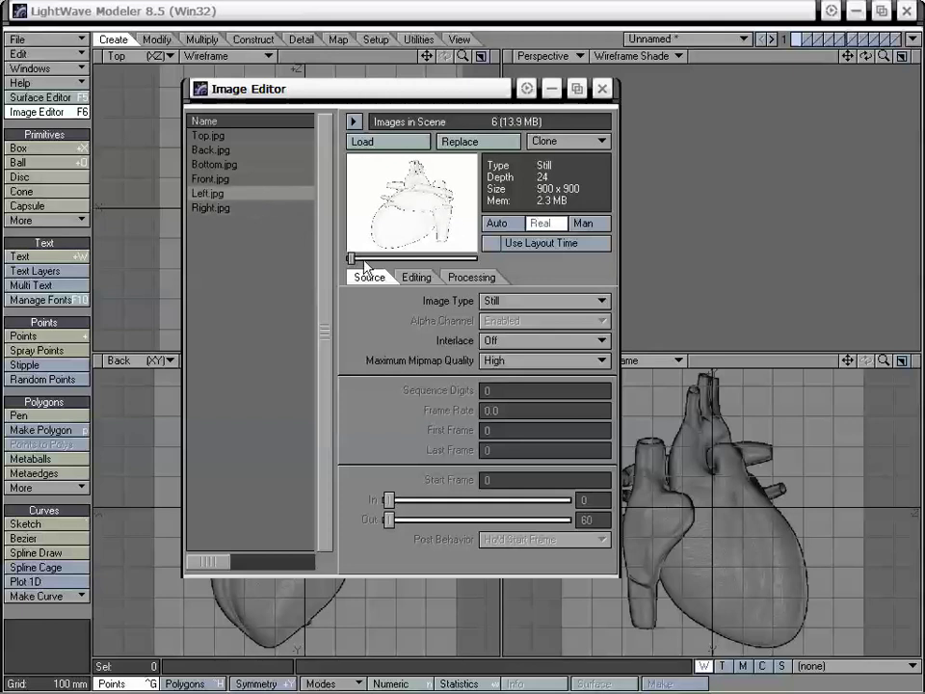
click(231, 208)
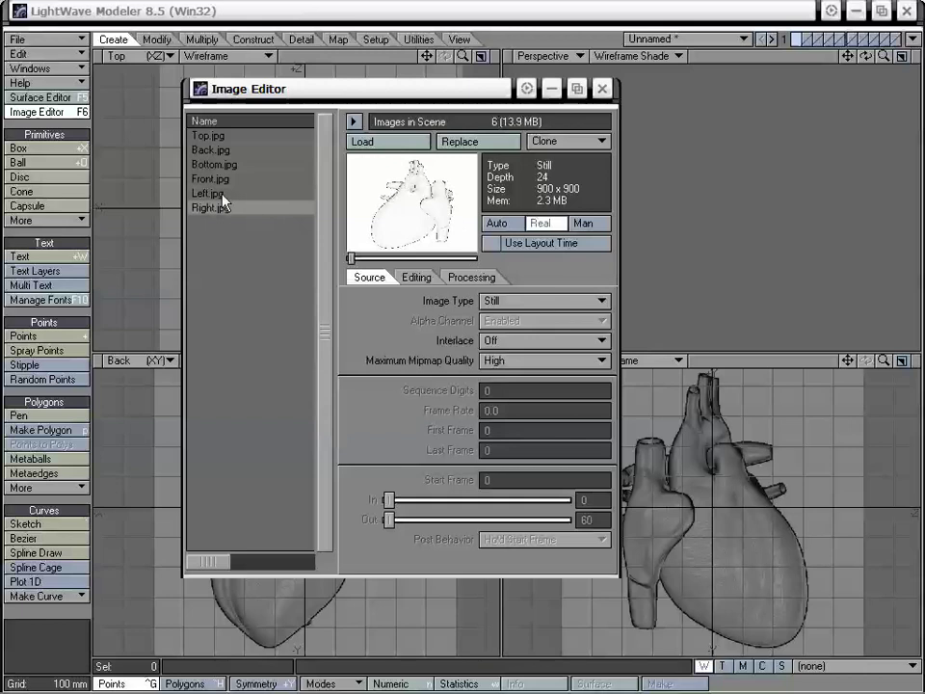
click(241, 195)
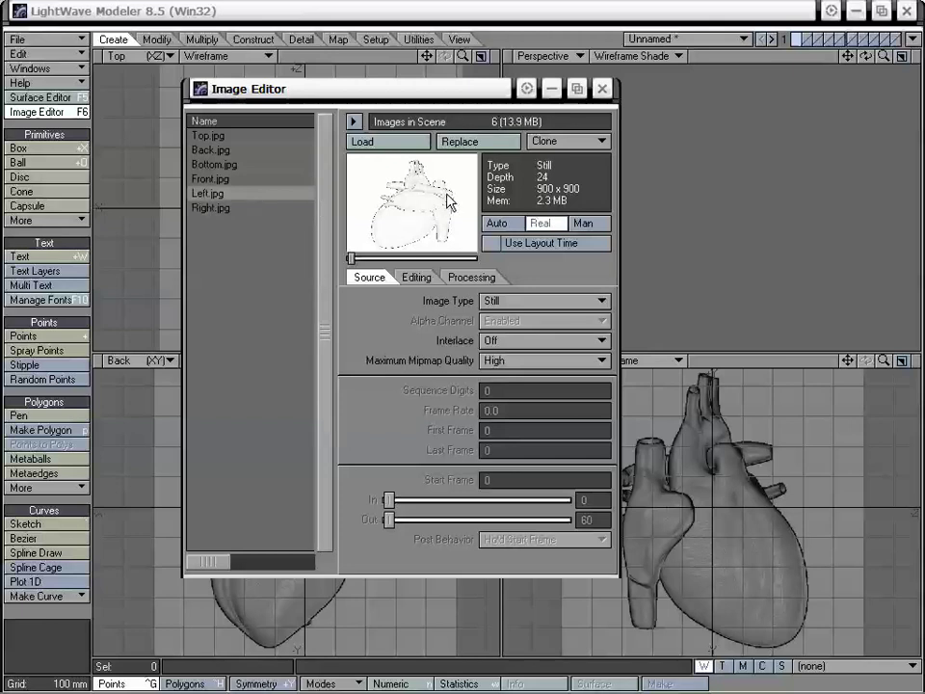
click(261, 206)
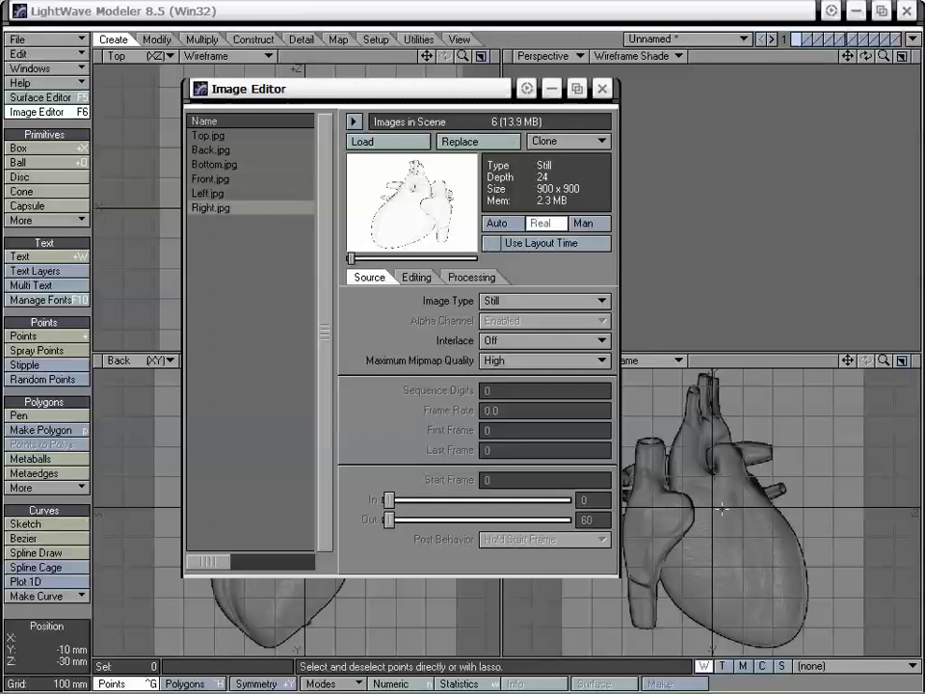
click(600, 89)
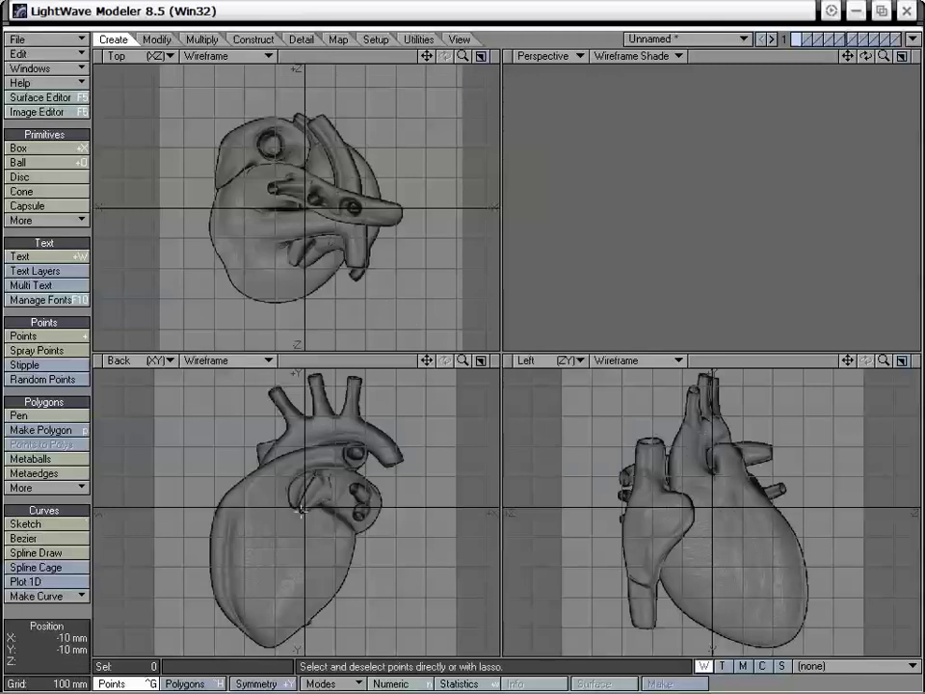
drag(460, 361, 589, 361)
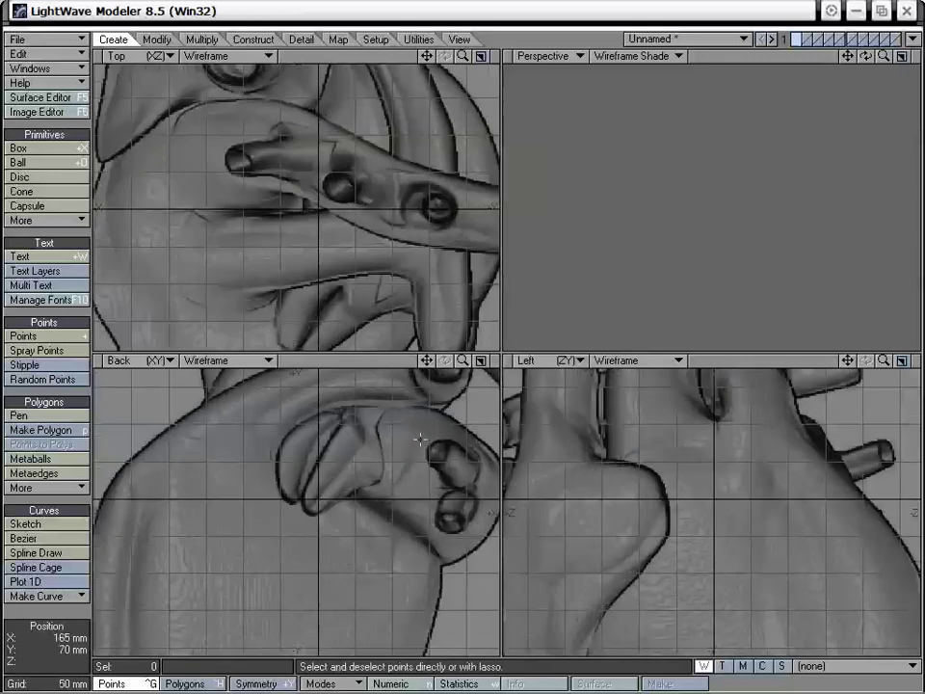
drag(463, 361, 340, 362)
drag(427, 360, 479, 384)
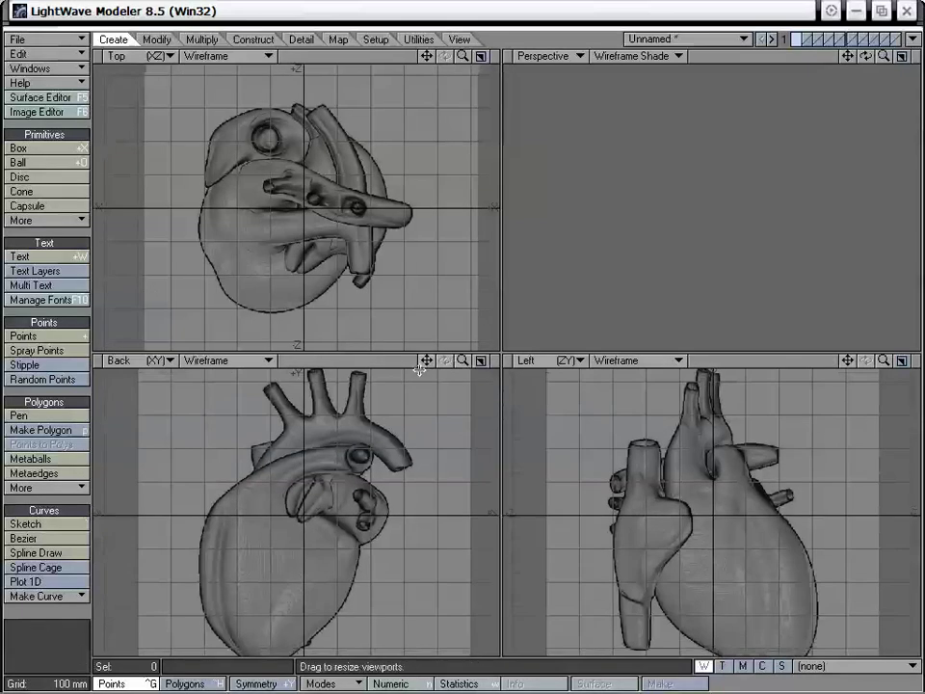
drag(425, 360, 432, 355)
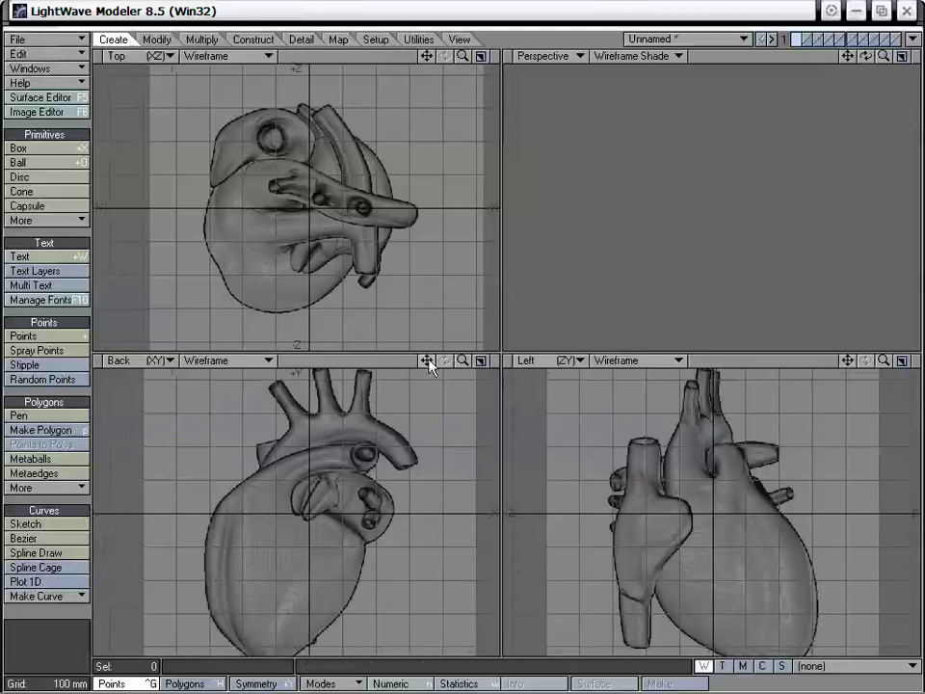
mouse_move(427, 360)
mouse_down()
mouse_move(448, 370)
mouse_move(466, 364)
mouse_move(417, 369)
mouse_up()
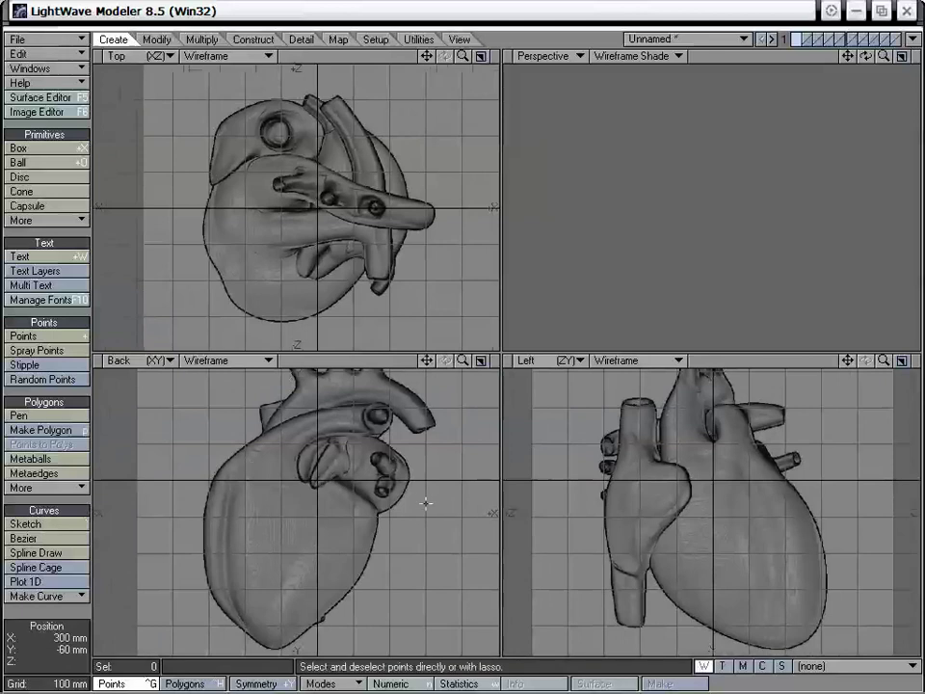
drag(426, 359, 426, 379)
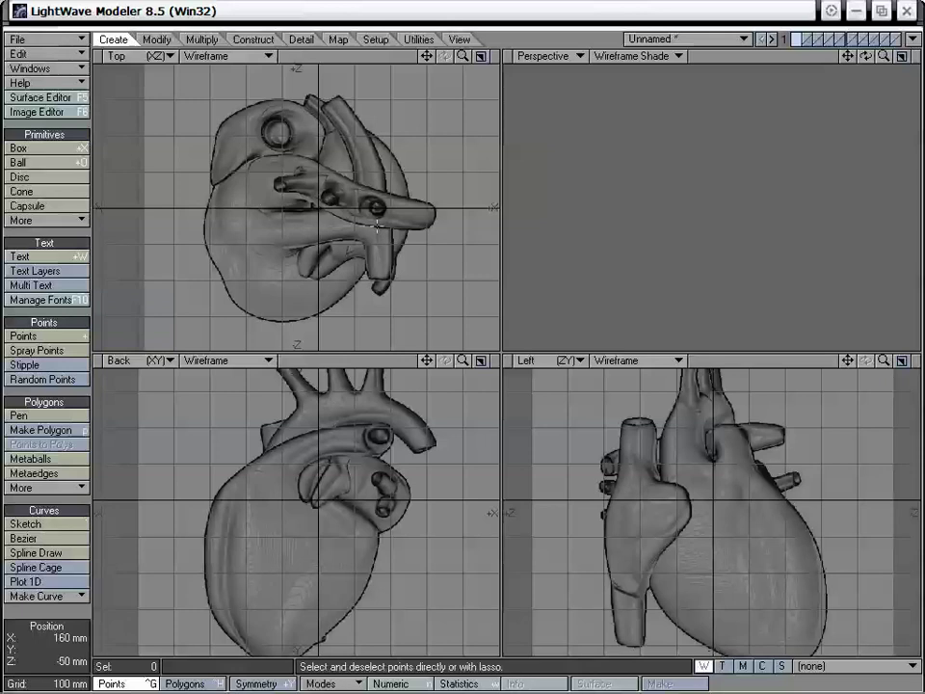
alt+drag(379, 425, 362, 460)
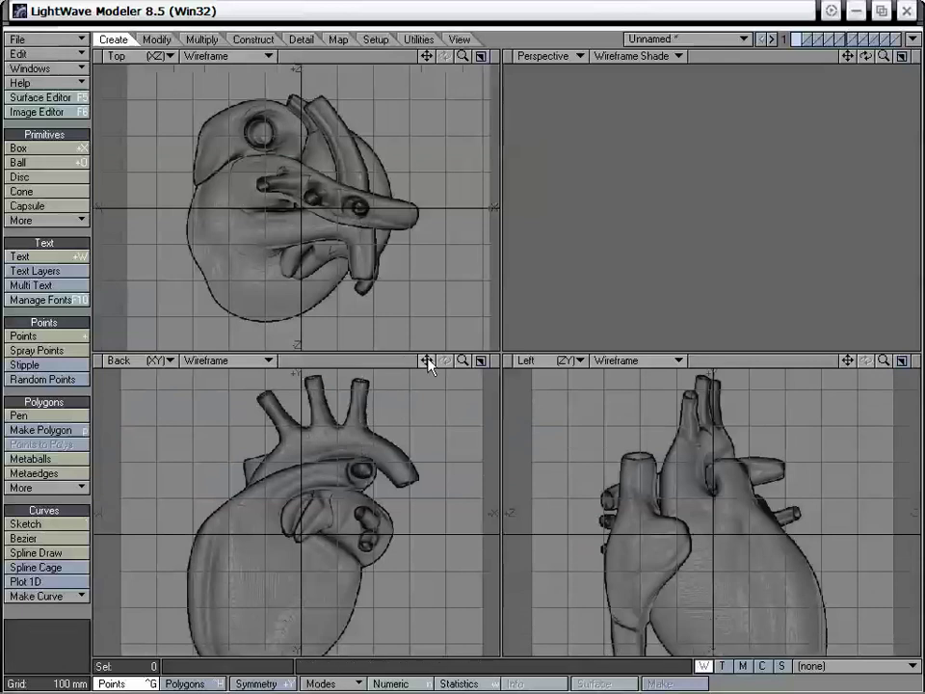
mouse_move(425, 360)
mouse_down()
mouse_move(434, 369)
mouse_move(428, 337)
mouse_move(431, 368)
mouse_up()
drag(852, 362, 848, 360)
- Switch the viewport showing the Left view to the Right (ZY) view
click(540, 366)
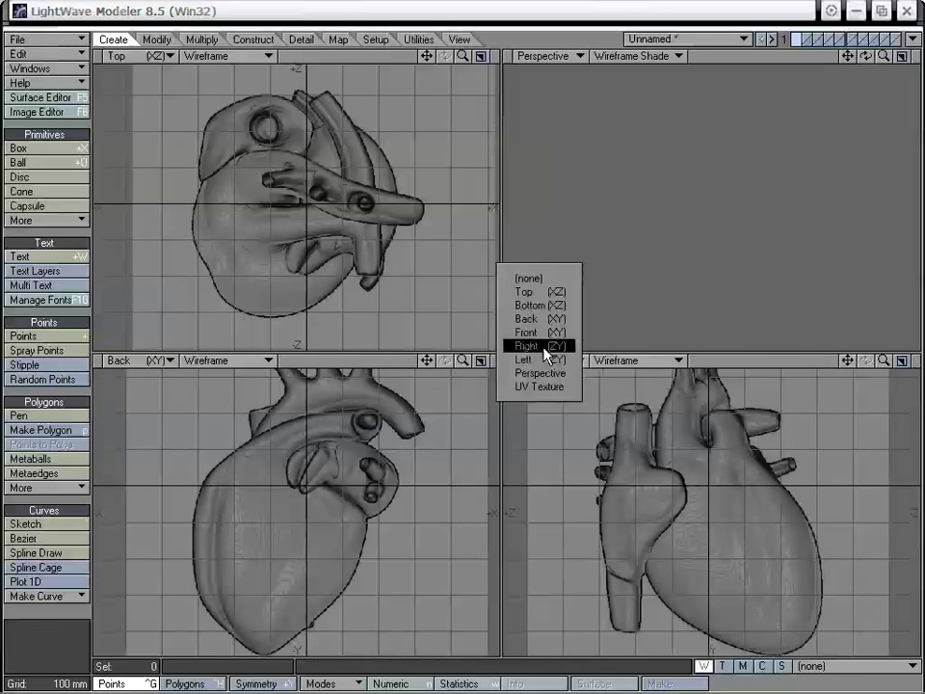
click(540, 346)
drag(853, 363, 884, 361)
drag(847, 361, 847, 368)
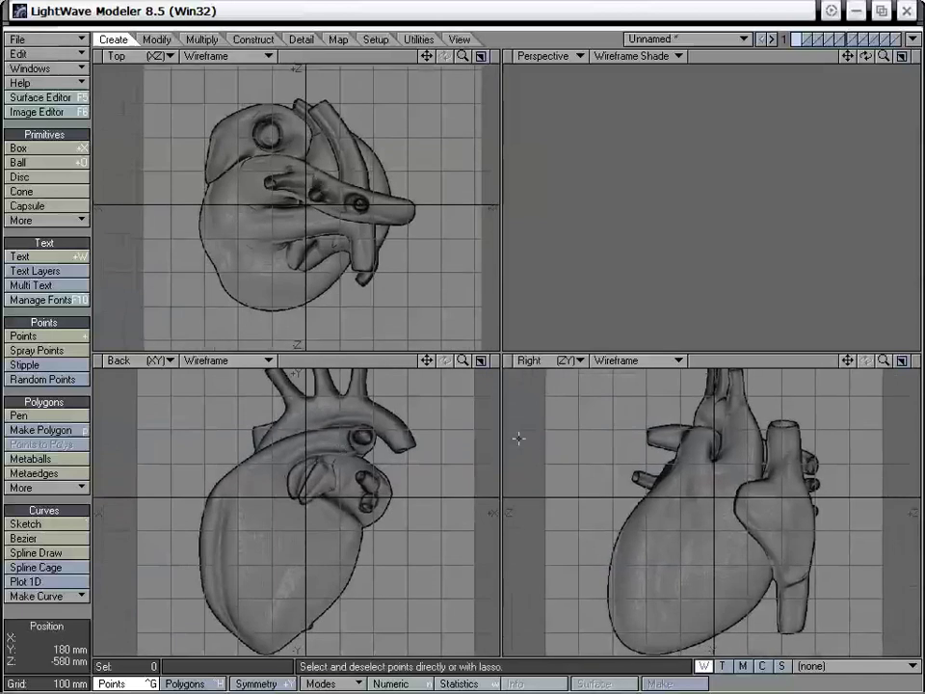
- Draw a box about 610 mm high around the heart's main body, fitting its width and depth in the Back, Top and Right views
click(50, 150)
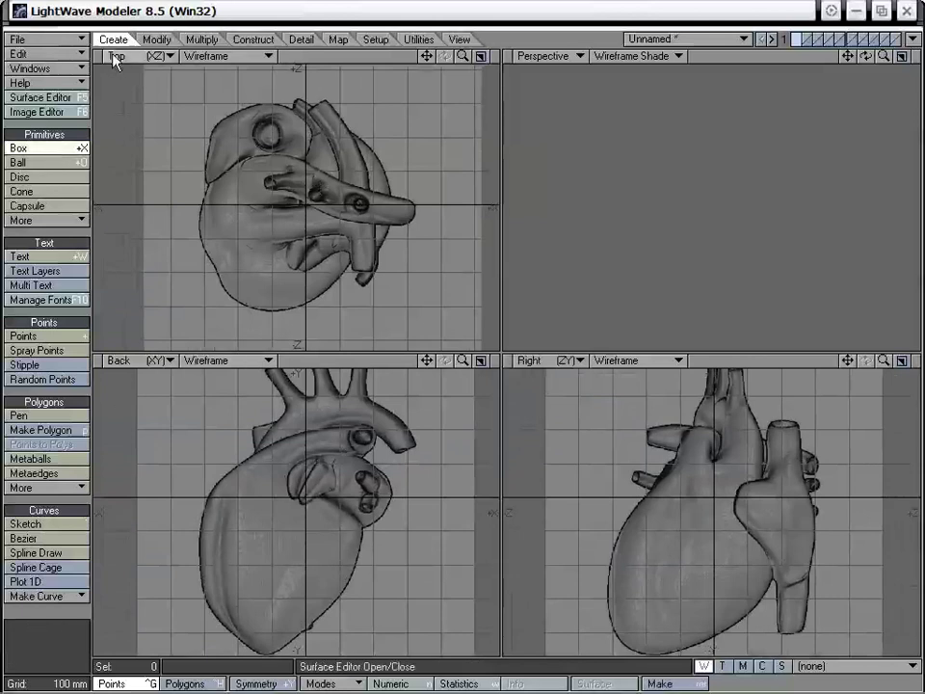
drag(200, 417, 362, 653)
drag(280, 418, 277, 445)
drag(275, 207, 274, 311)
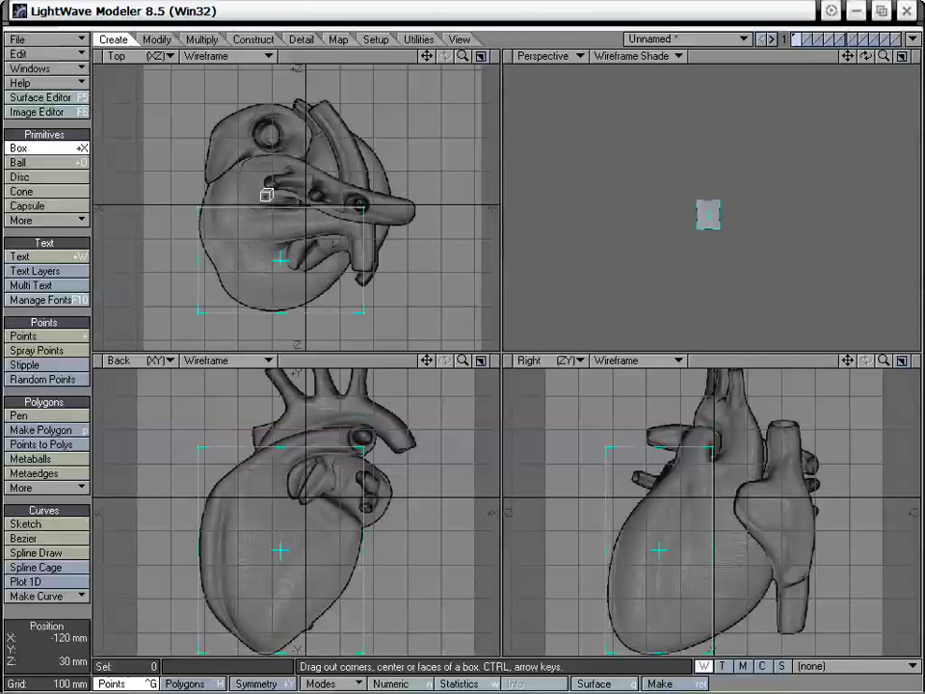
drag(266, 195, 266, 119)
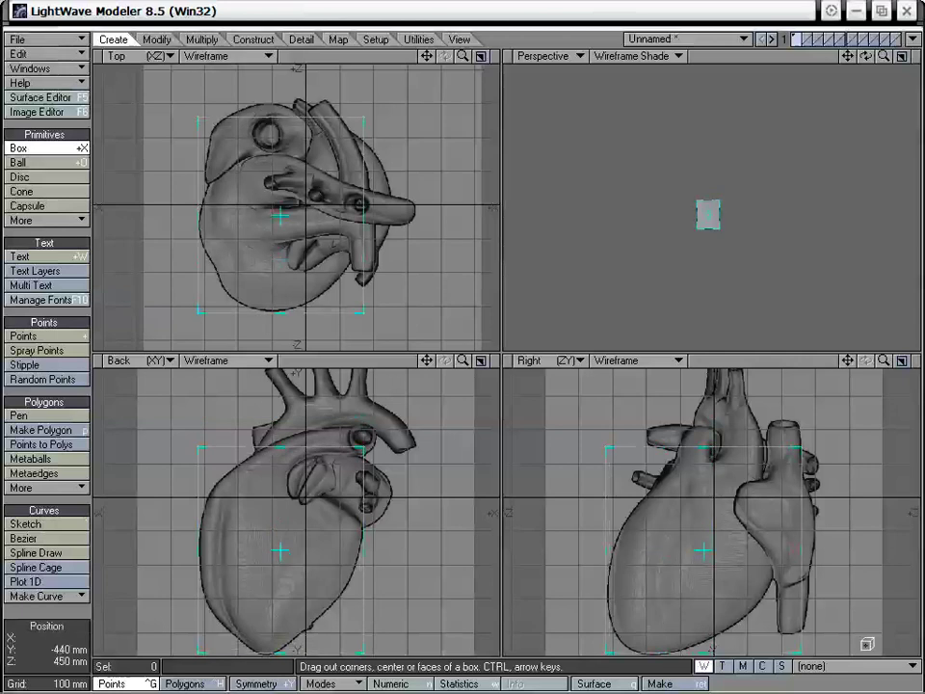
drag(801, 548, 790, 549)
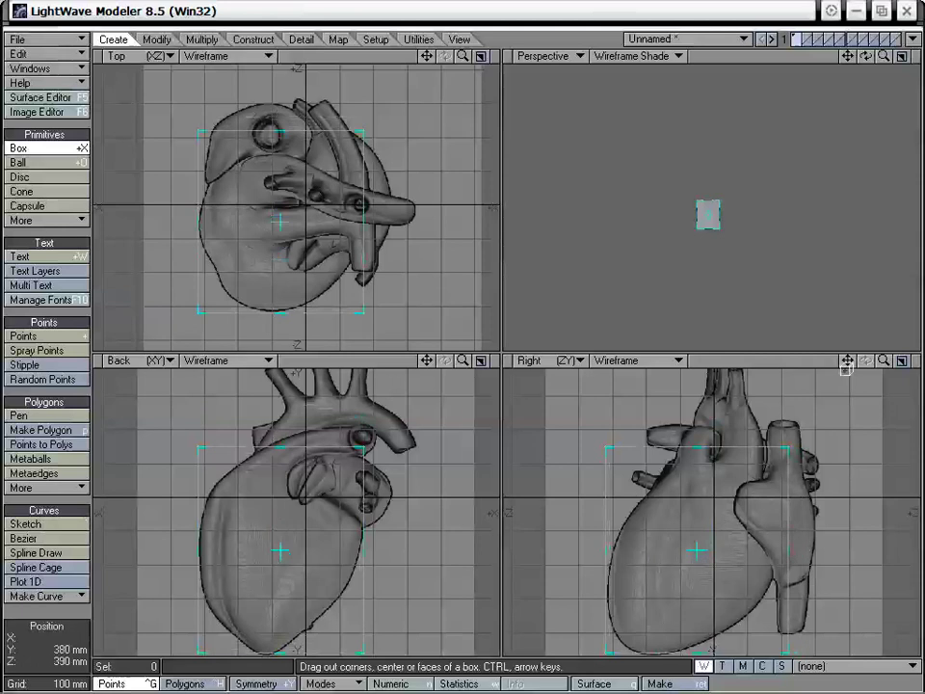
drag(847, 362, 848, 343)
drag(701, 634, 703, 635)
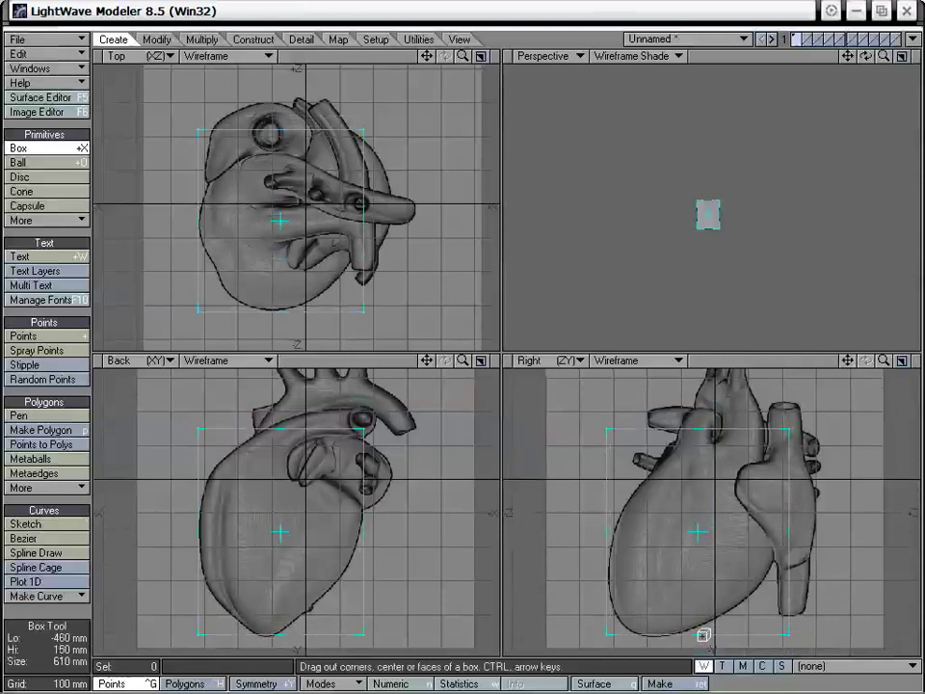
key(space)
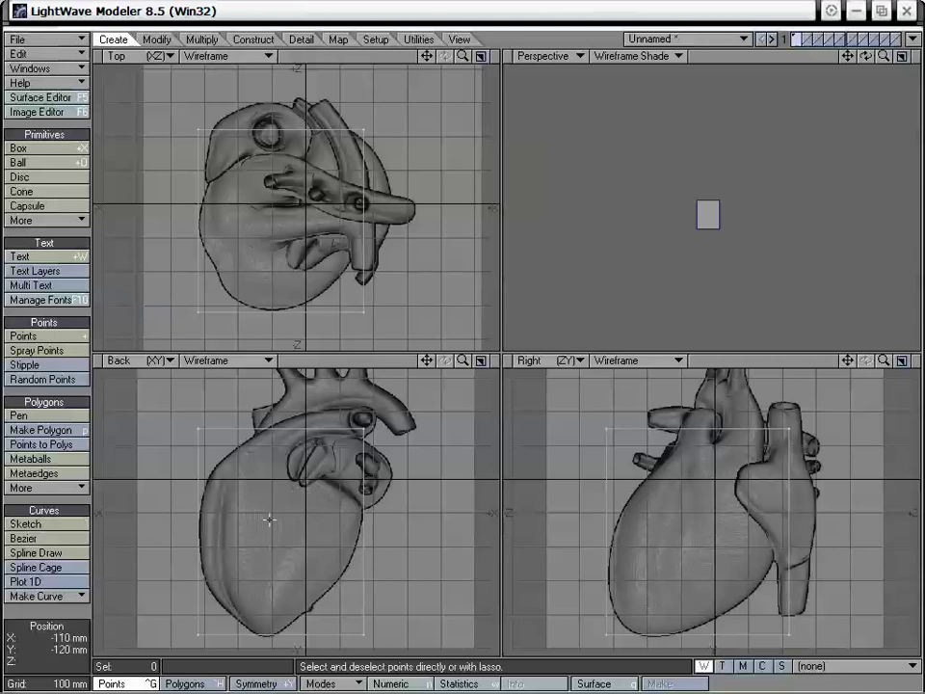
- Try subdividing the box's polygons with the Metaform method
key(shift+d)
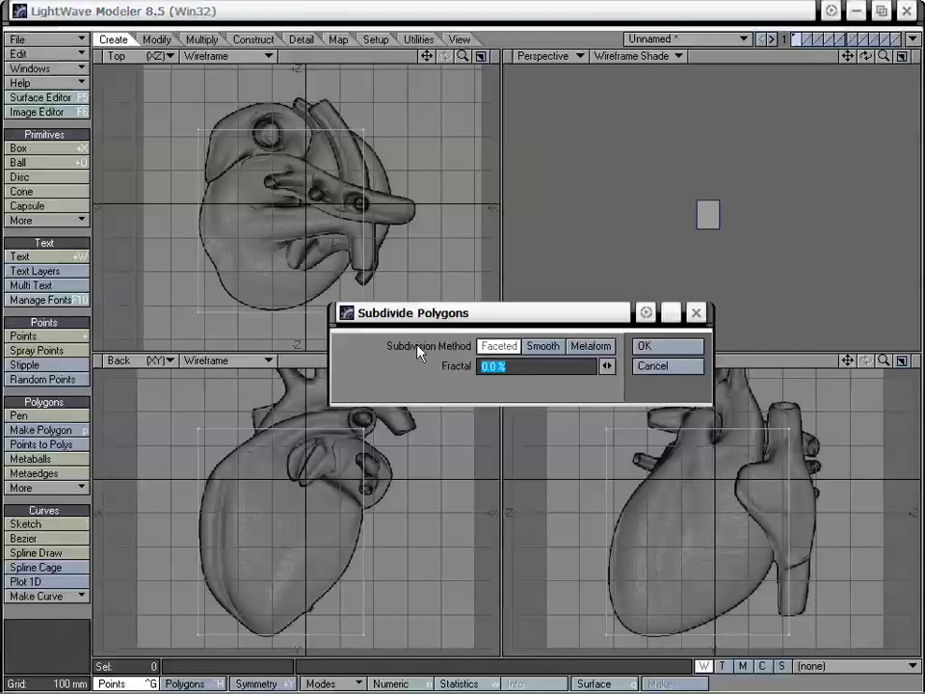
drag(472, 316, 468, 267)
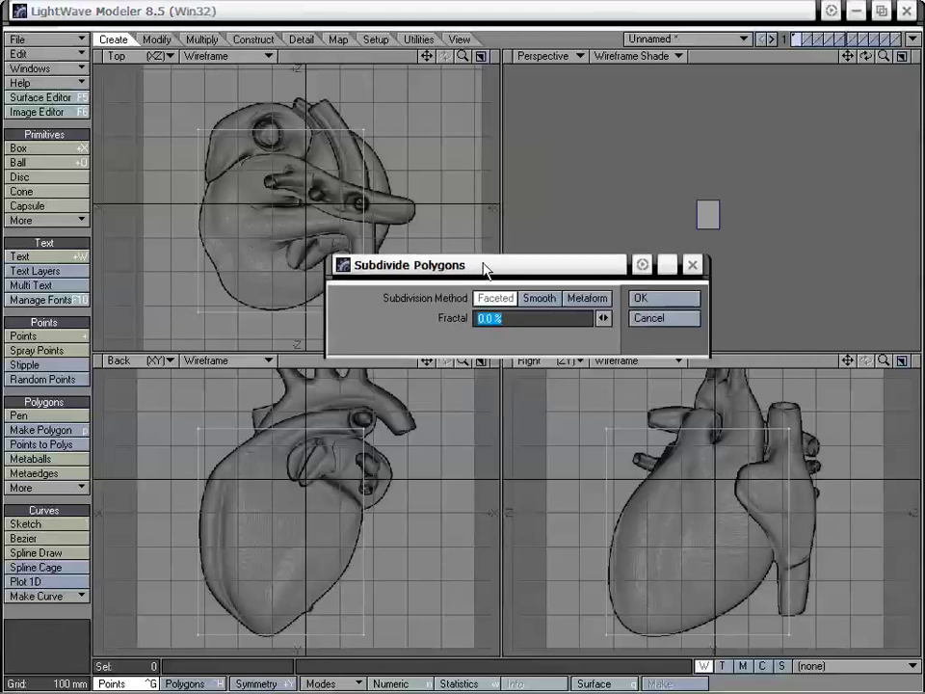
click(591, 300)
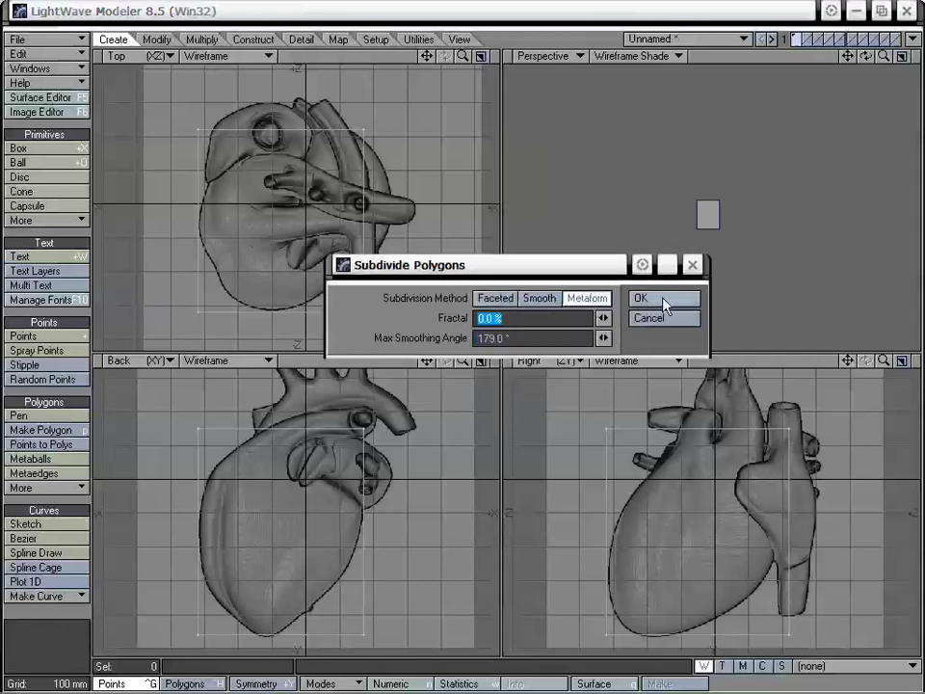
click(665, 299)
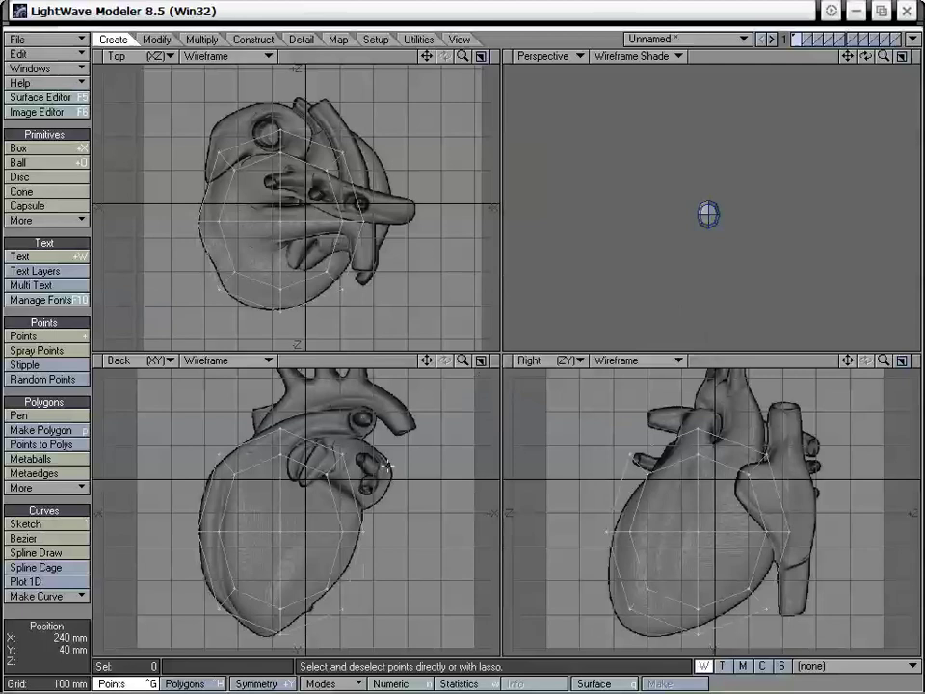
- Undo the Metaform subdivision and convert the original box to a subpatch surface
key(Tab)
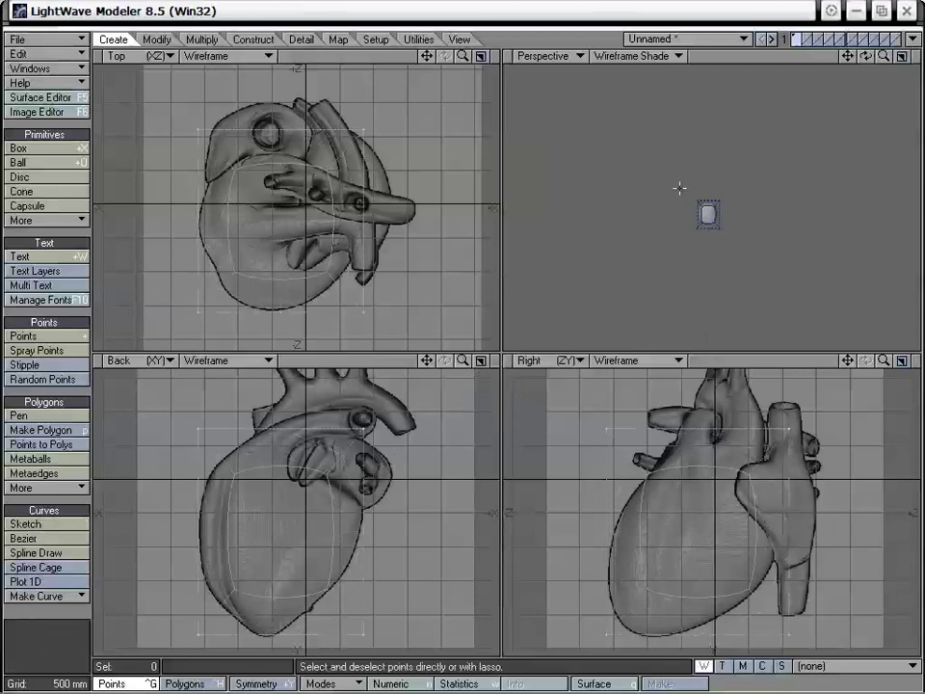
drag(883, 56, 922, 56)
mouse_move(724, 203)
alt+mouse_down()
mouse_move(685, 149)
mouse_move(728, 205)
alt+mouse_up()
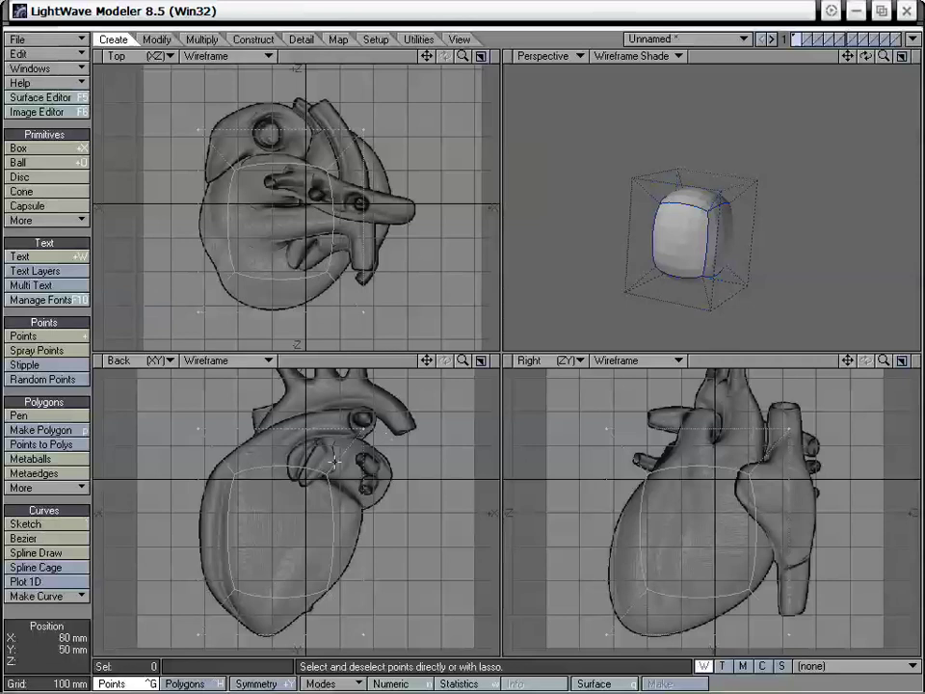
- Convert the subpatched box back to plain polygons and subdivide it with the Metaform method at a 179.0° maximum smoothing angle
key(Tab)
key(shift+d)
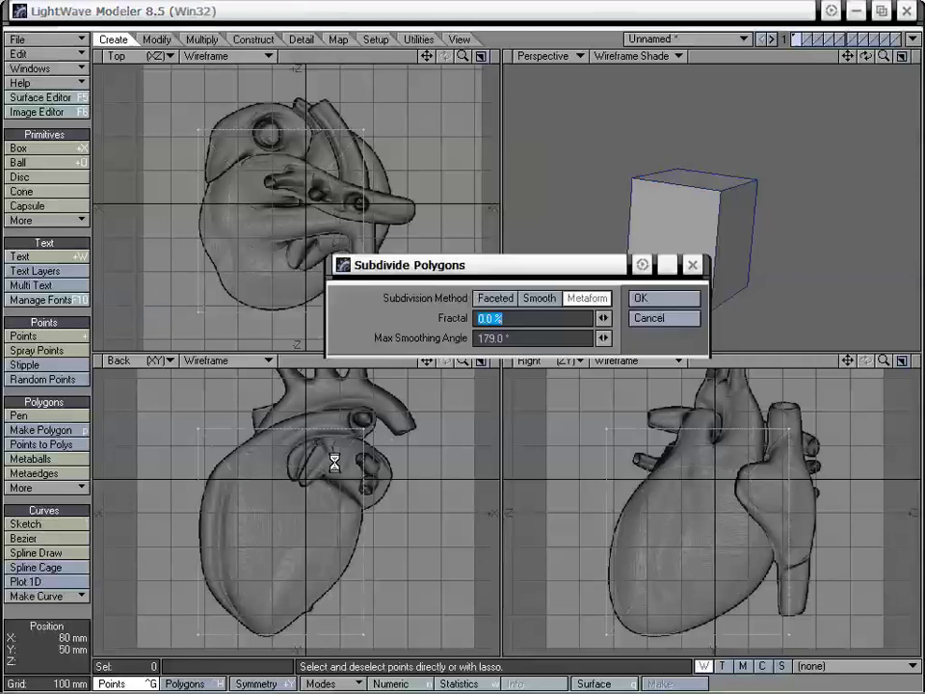
click(640, 299)
mouse_move(715, 219)
alt+mouse_down()
mouse_move(696, 219)
mouse_move(710, 214)
alt+mouse_up()
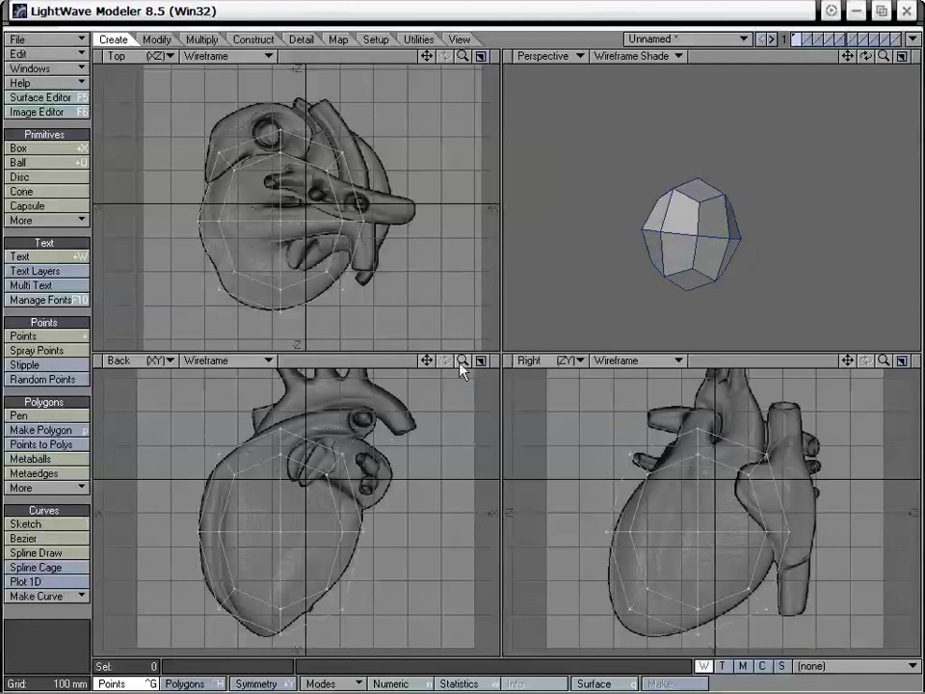
drag(460, 363, 434, 354)
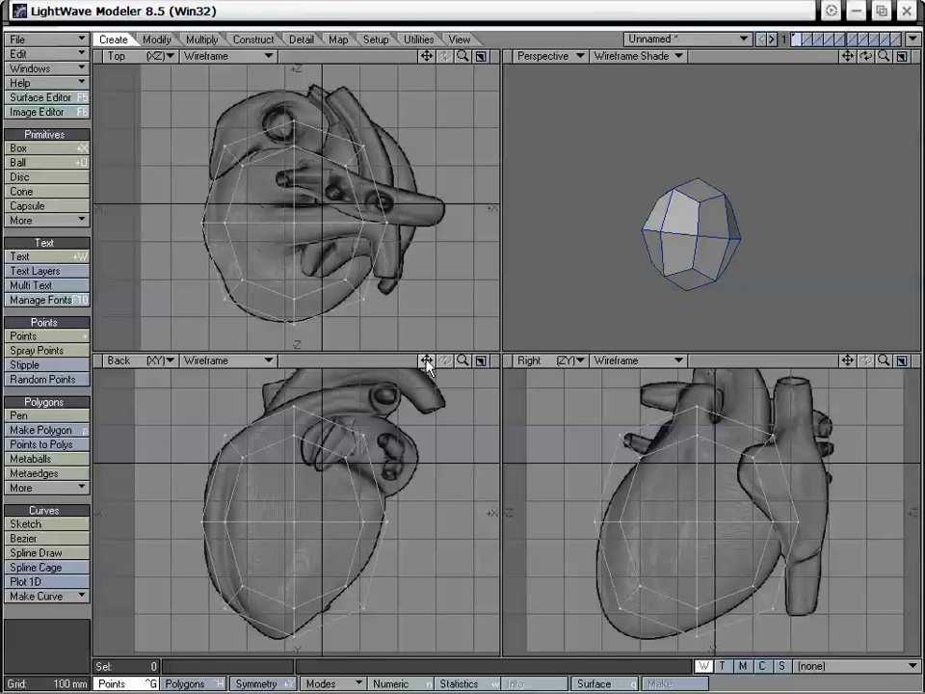
- Check the Patch Divisions and Undo Levels settings in the General Options without changing them
key(o)
drag(465, 216, 440, 192)
click(467, 325)
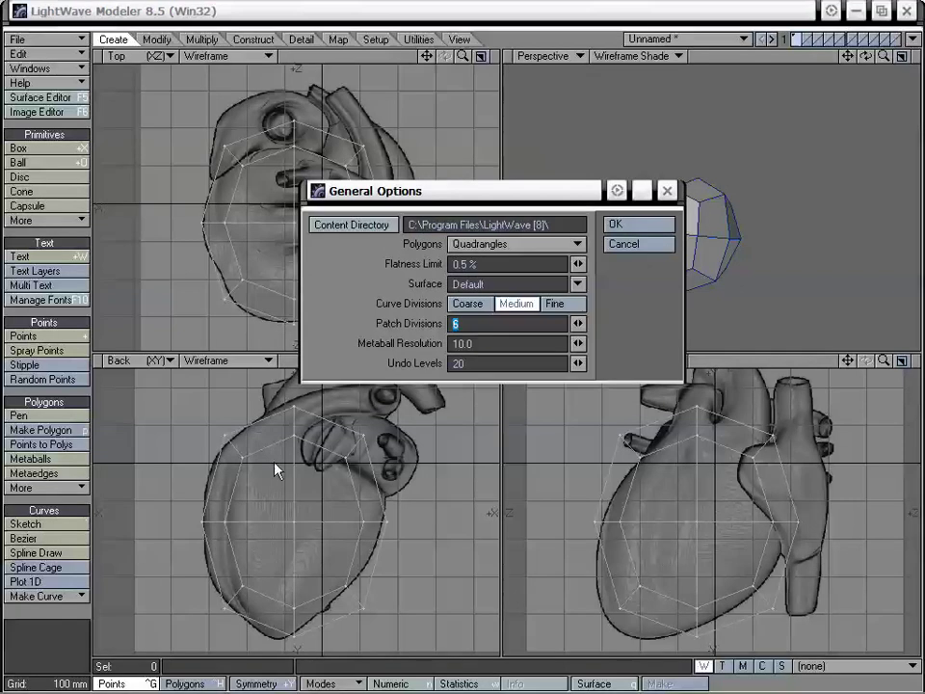
drag(542, 200, 530, 204)
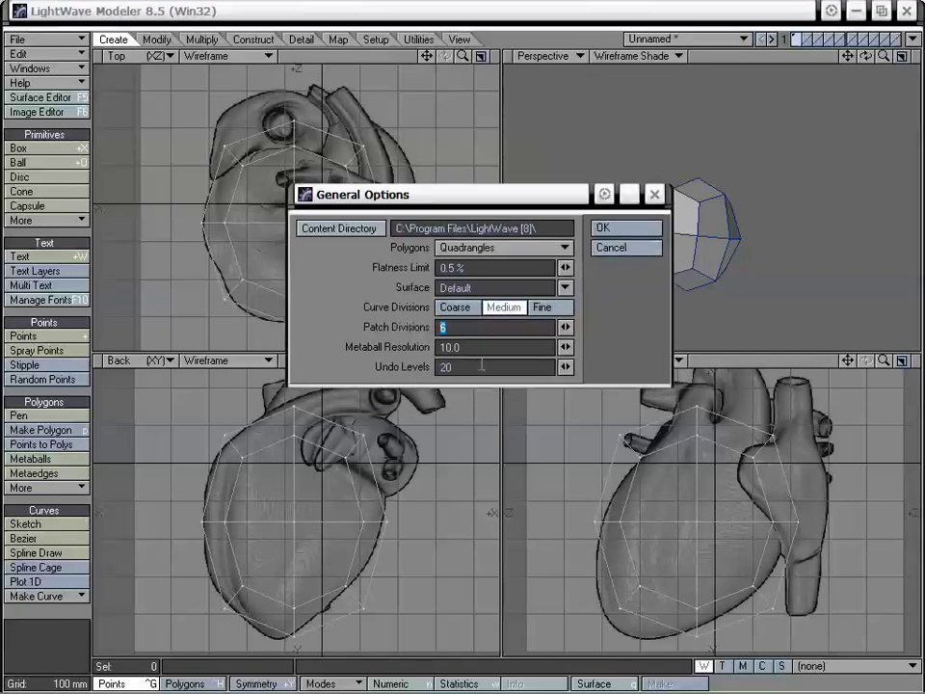
click(622, 252)
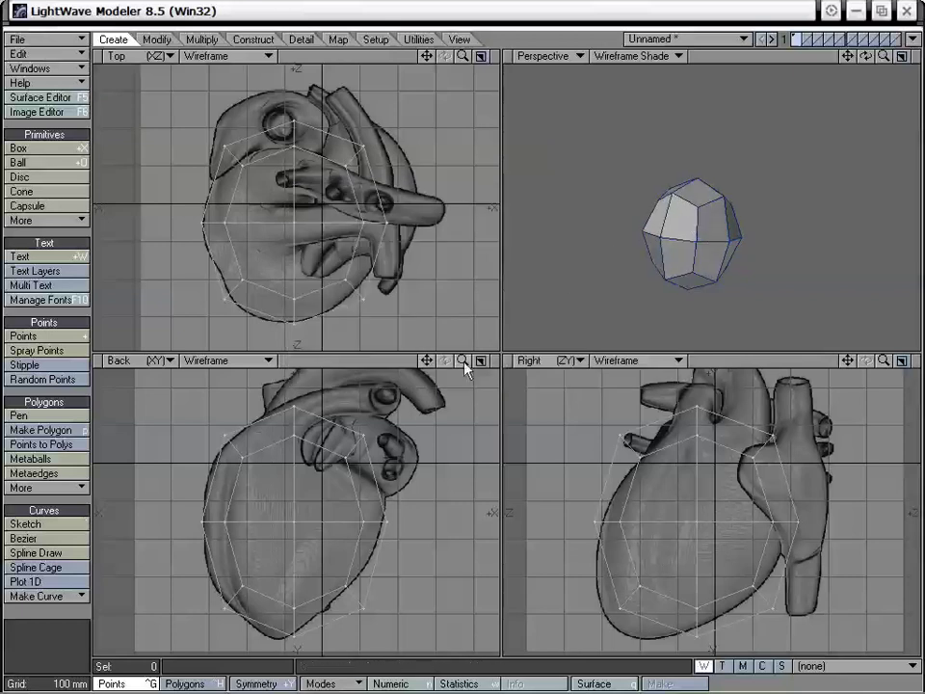
- Move the three upper points on the cage's -X side down 30 mm to the heart's outline in the Back view
mouse_move(463, 361)
mouse_down()
mouse_move(482, 361)
mouse_move(472, 362)
mouse_up()
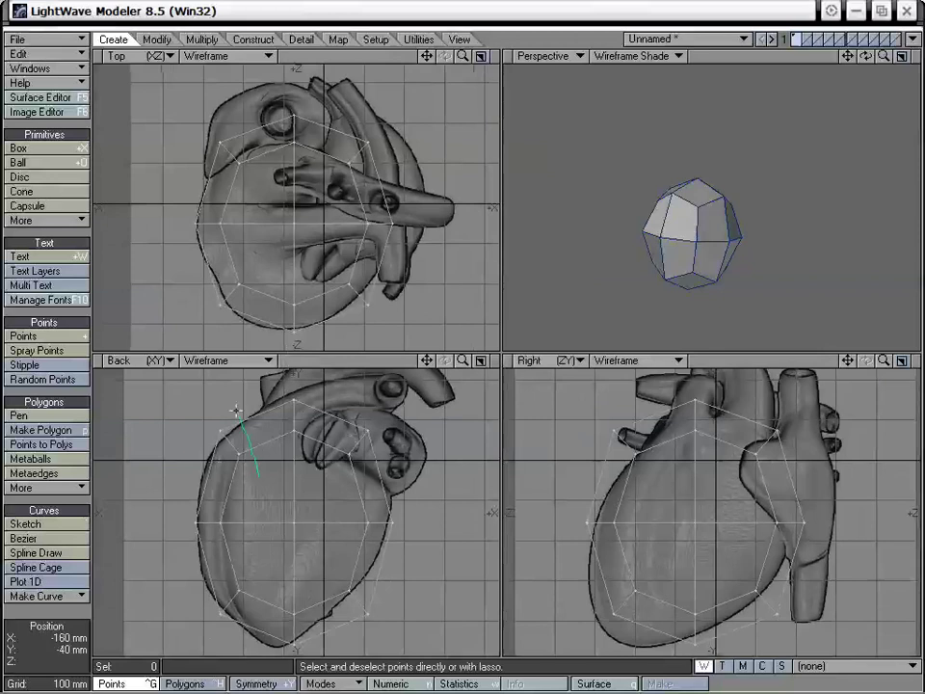
mouse_move(209, 474)
right_down()
mouse_move(231, 482)
mouse_move(247, 440)
right_up()
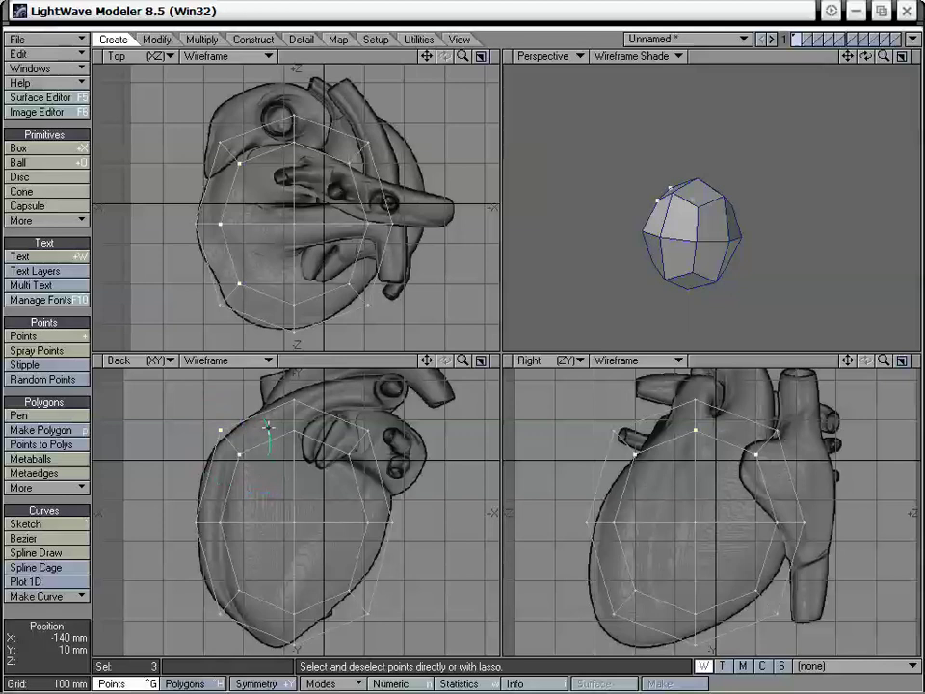
right_drag(270, 443, 270, 450)
right_drag(282, 494, 248, 383)
right_drag(220, 479, 248, 434)
key(t)
drag(243, 429, 243, 443)
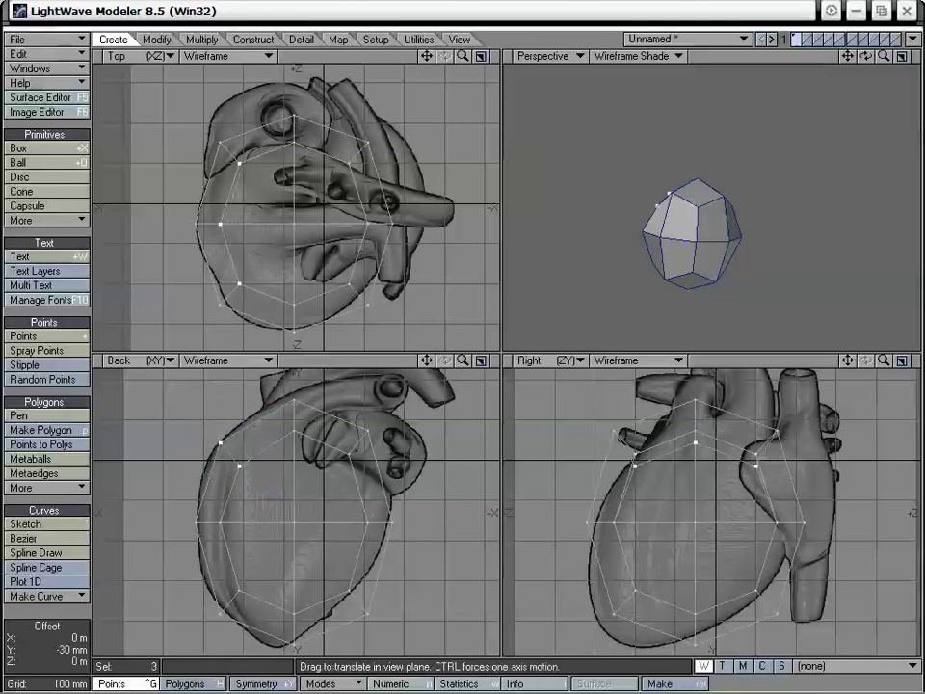
key(space)
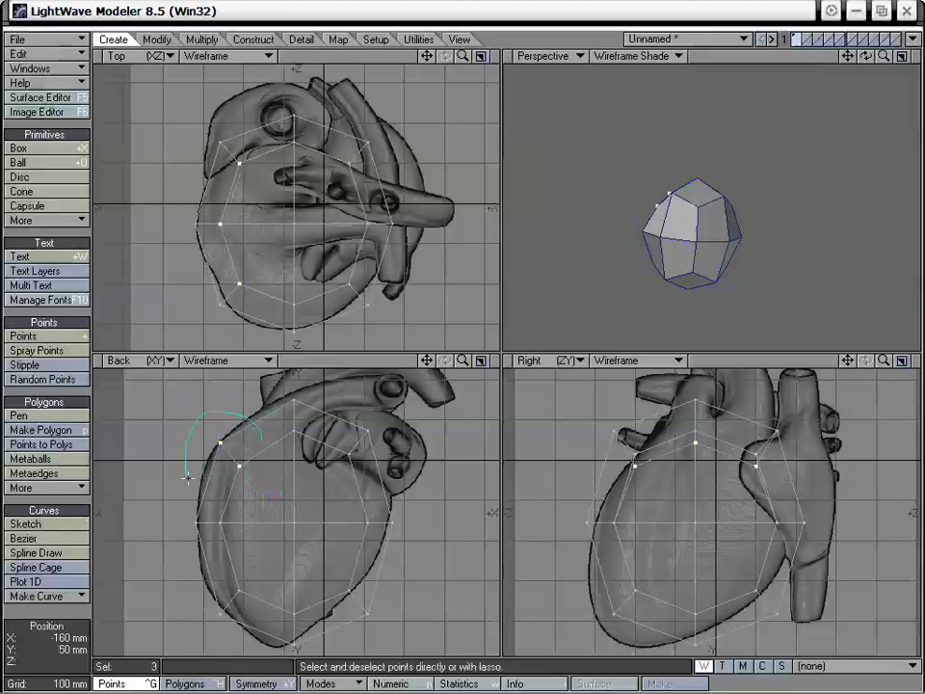
right_drag(273, 498, 275, 486)
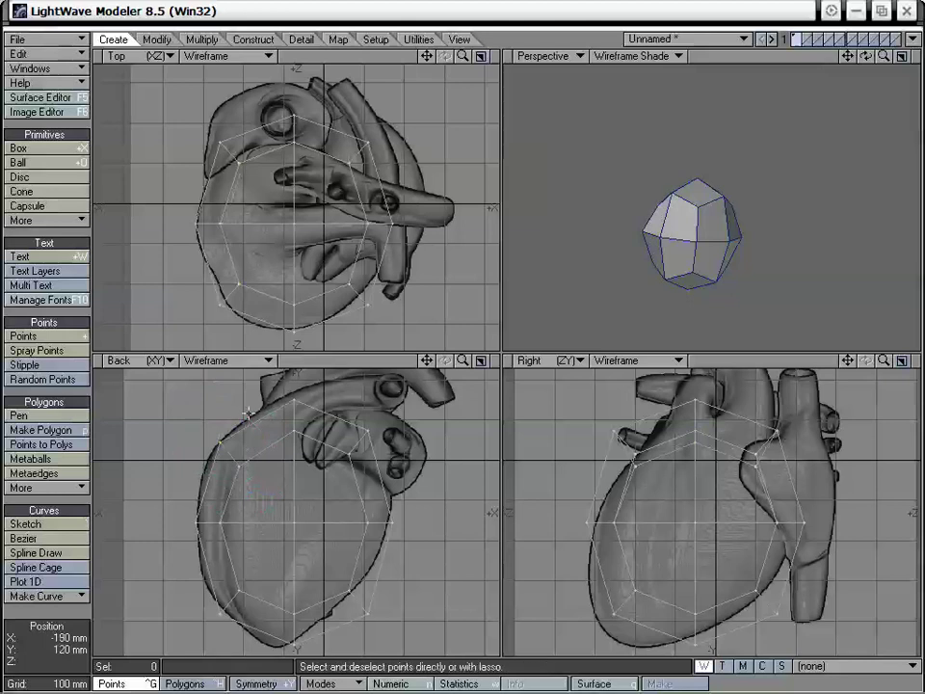
- Move the three upper points on the cage's +X side down 20 mm in the Back view
right_drag(338, 473, 374, 467)
key(t)
drag(391, 431, 392, 439)
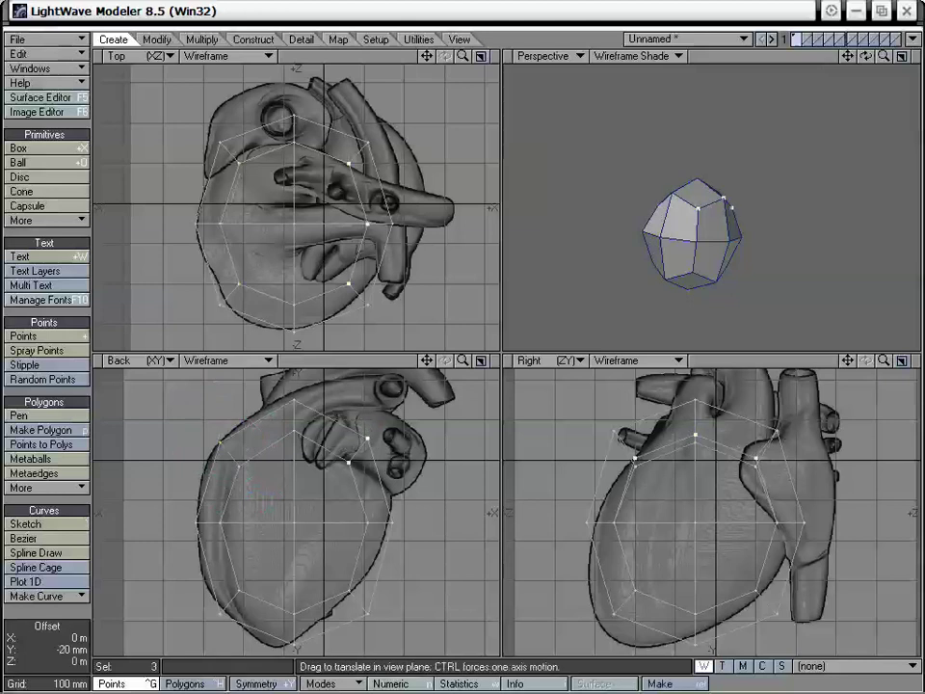
key(space)
right_drag(392, 439, 362, 474)
- Move the three mid-height points on the +X side slightly inward and up to the heart's outline in the Back view
right_drag(412, 499, 400, 543)
key(t)
drag(400, 543, 396, 540)
key(space)
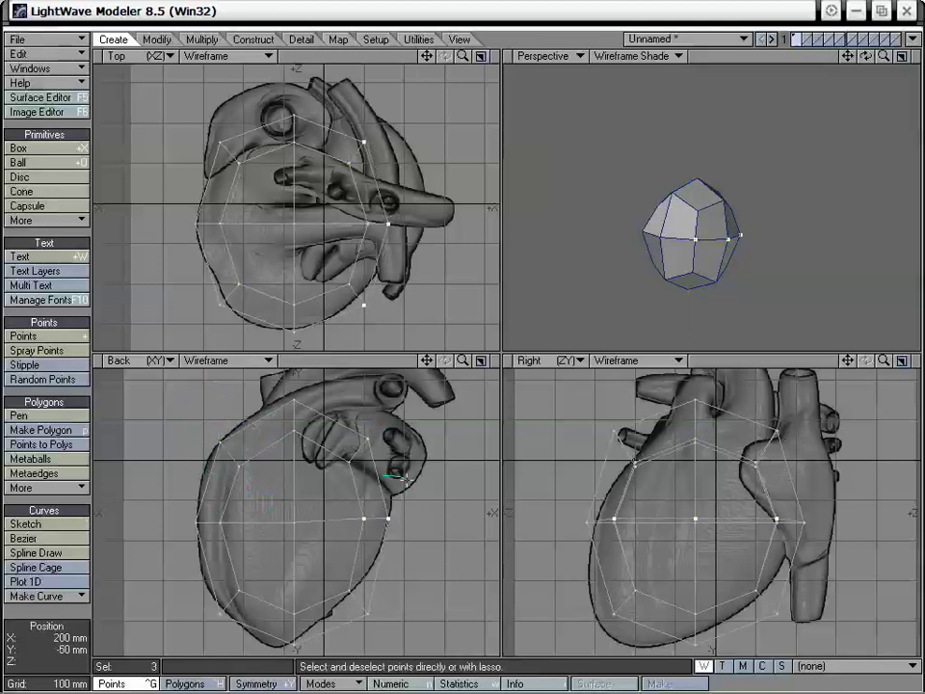
right_drag(404, 487, 386, 548)
key(space)
click(347, 594)
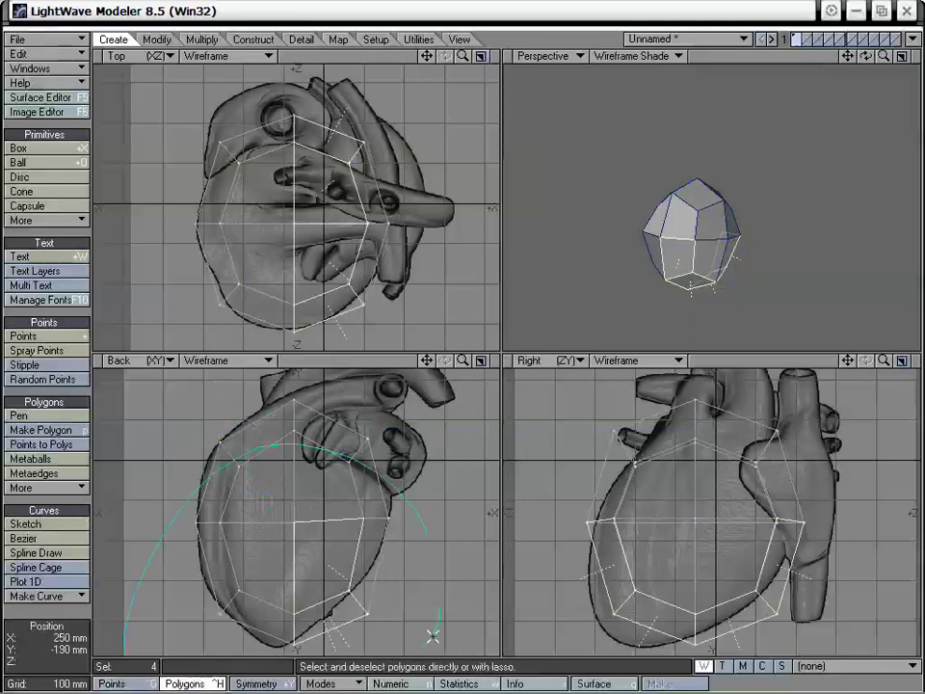
right_drag(433, 636, 430, 578)
key(space)
- Move the three lower points on the +X side inward and up onto the heart's outline in the Back view
right_drag(385, 559, 379, 542)
key(t)
drag(392, 615, 379, 591)
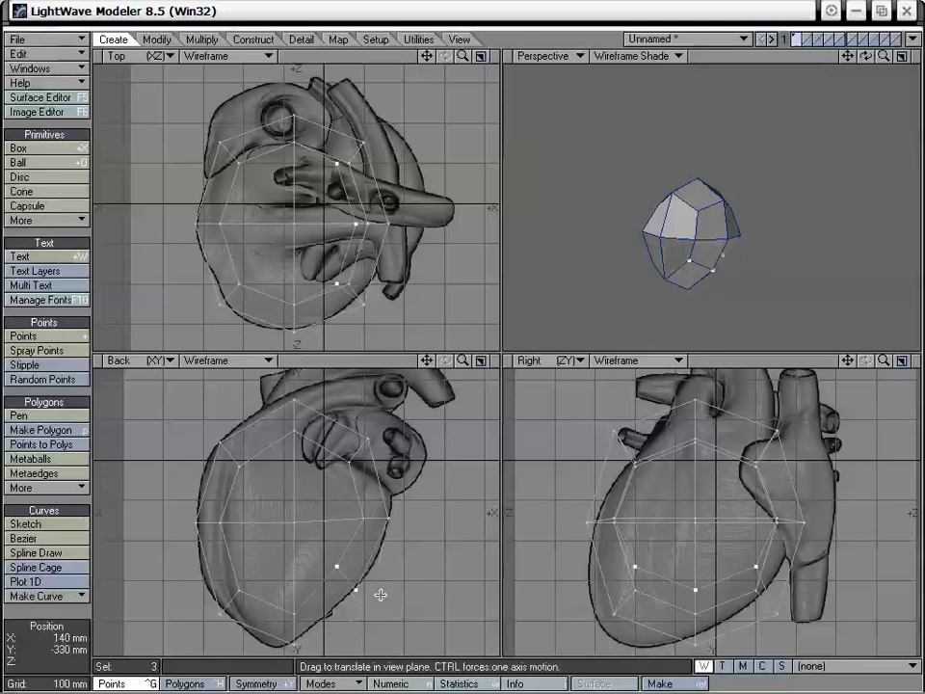
key(space)
right_drag(380, 595, 385, 559)
- Shift the three bottom centre points slightly toward -X to match the heart's tip in the Back view
right_drag(333, 621, 318, 651)
key(t)
drag(306, 644, 298, 644)
key(space)
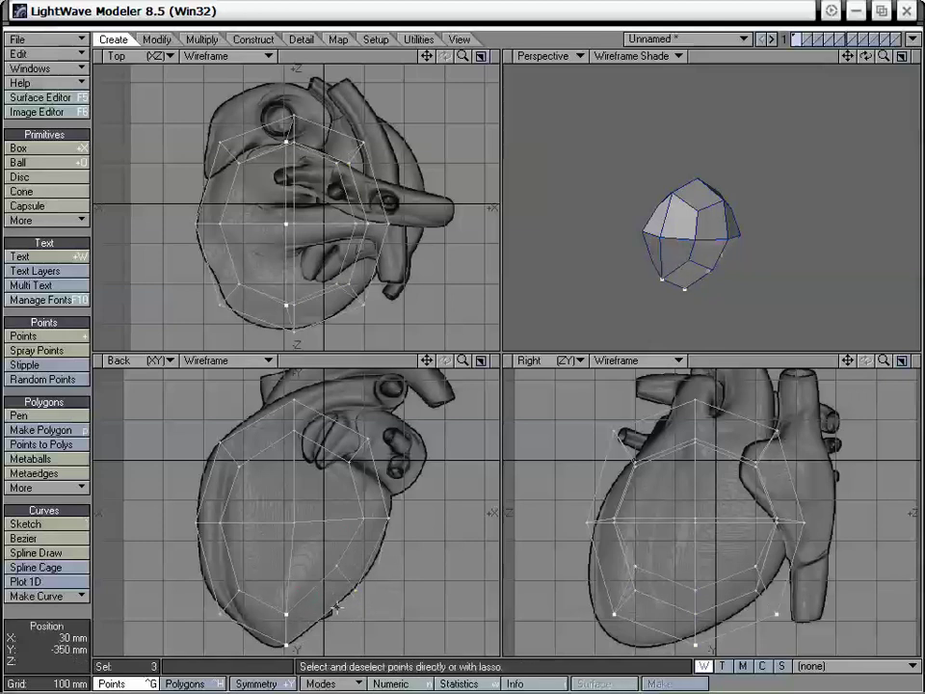
- Move the three lower points on the -X side slightly inward and up to the heart's outline in the Back view
right_drag(333, 605, 263, 589)
key(t)
drag(242, 597, 250, 593)
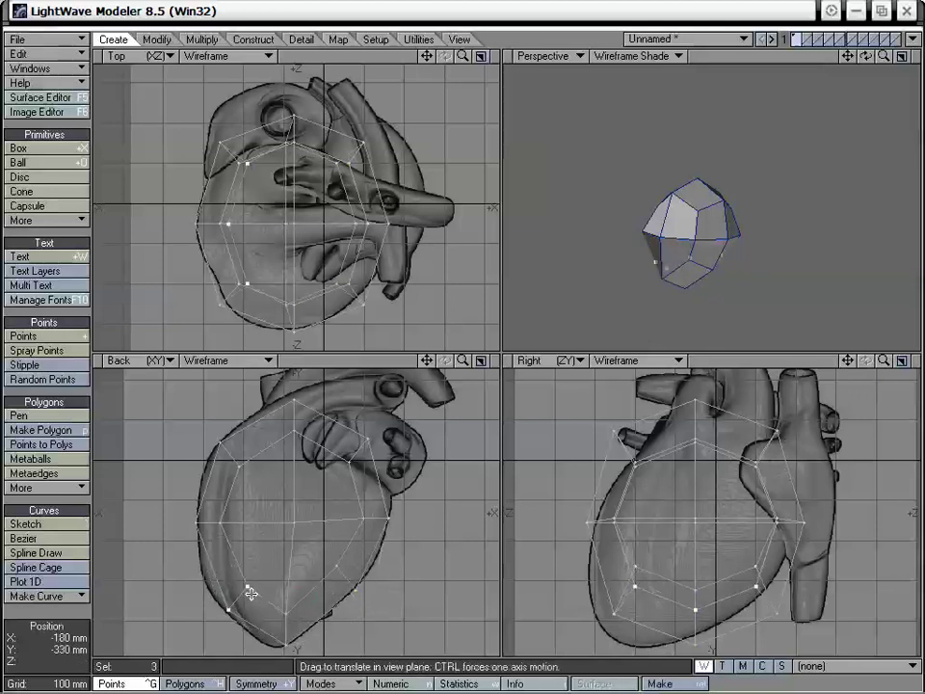
key(space)
right_drag(252, 592, 247, 549)
key(space)
drag(244, 516, 235, 540)
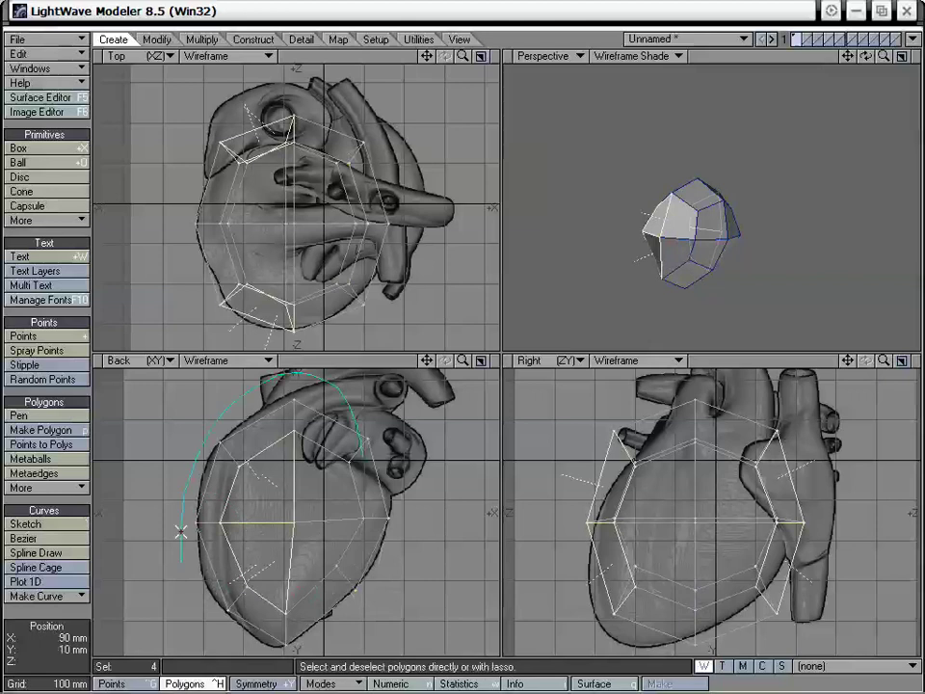
key(ctrl+g)
- Move the three mid-height points on the -X side straight down along the heart's outline in the Back view
right_drag(181, 531, 228, 500)
key(t)
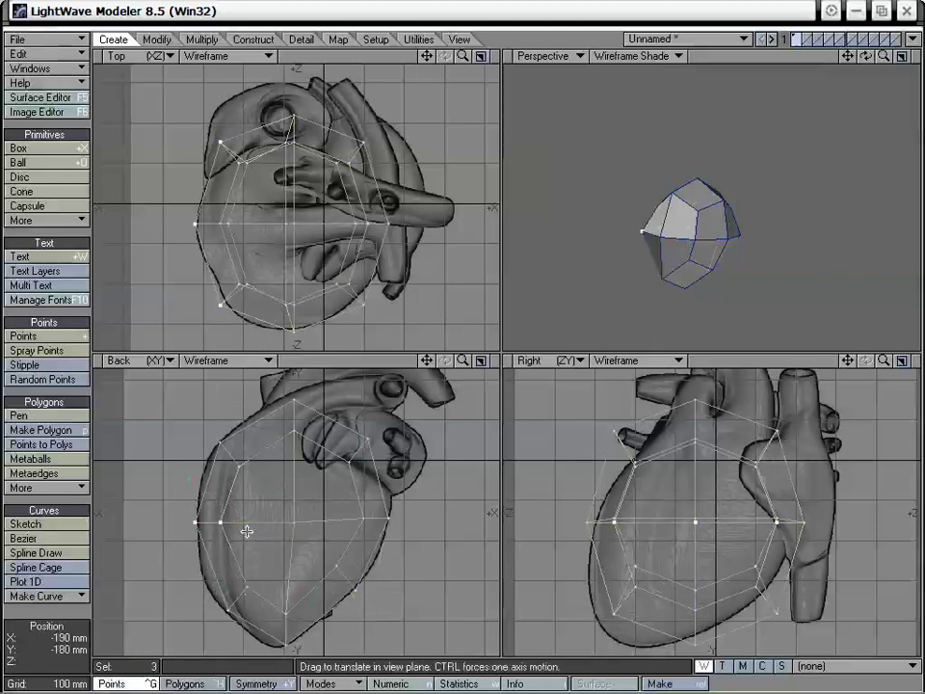
drag(246, 531, 246, 555)
key(space)
key(slash)
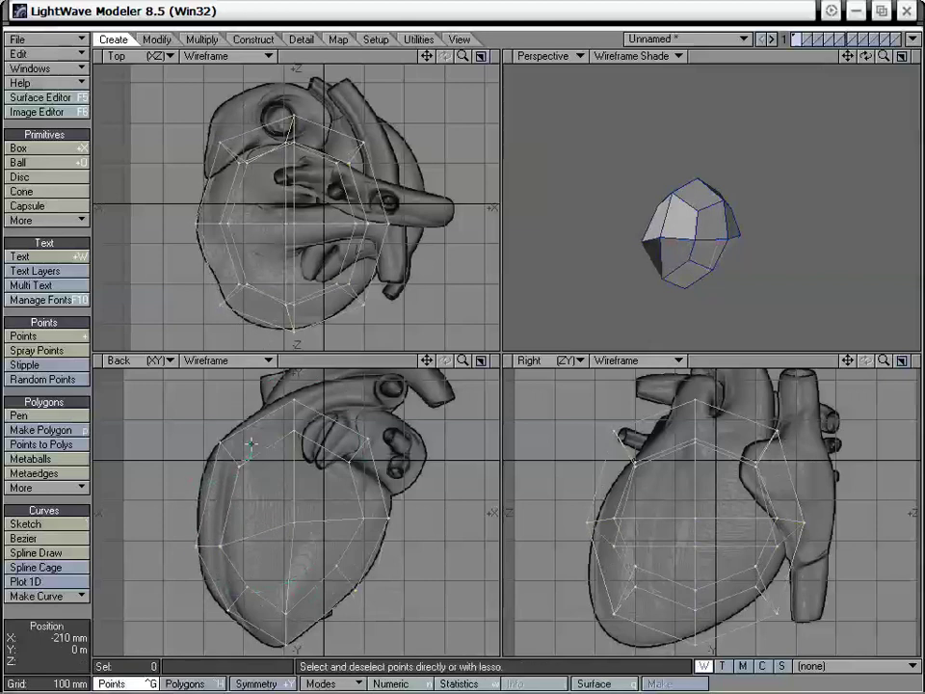
- Move the three upper points on the -X side further outward and down to the heart's outline in the Back view
right_drag(249, 445, 252, 449)
key(t)
drag(255, 452, 243, 459)
key(space)
click(208, 451)
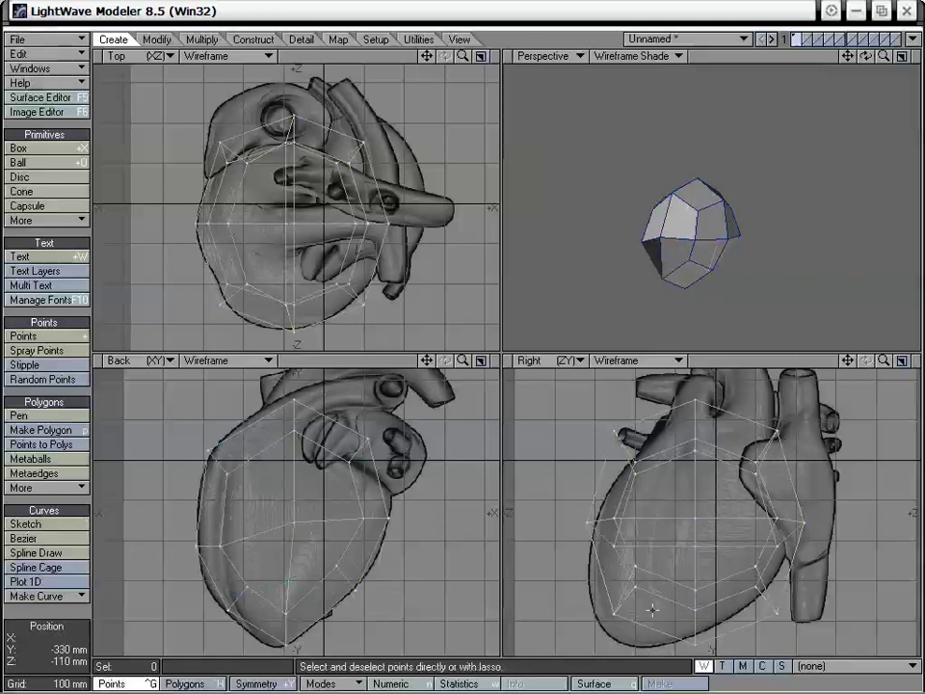
- Move the three lower points on the -Z side 40 mm down and 30 mm toward -Z in the Right view
mouse_move(646, 619)
right_down()
mouse_move(605, 625)
mouse_move(617, 626)
right_up()
key(t)
drag(620, 617, 607, 633)
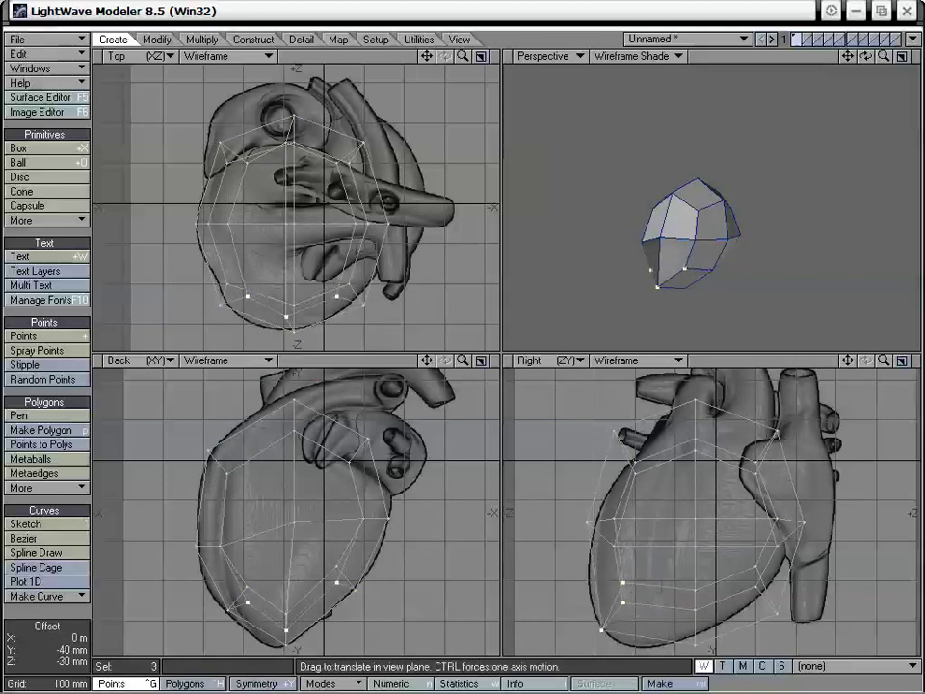
key(space)
mouse_move(673, 557)
right_down()
mouse_move(548, 649)
mouse_move(598, 651)
right_up()
- Move the bottom centre points toward -Z and slightly down to the heart's lower edge in the Right view
mouse_move(728, 595)
right_down()
mouse_move(696, 580)
mouse_move(716, 640)
right_up()
key(t)
drag(717, 636, 678, 640)
key(space)
mouse_move(725, 613)
right_down()
mouse_move(621, 621)
mouse_move(638, 659)
right_up()
- Move the three lower points on the +Z side inward and slightly up to the heart's outline in the Right view
mouse_move(819, 601)
right_down()
mouse_move(794, 554)
mouse_move(777, 633)
right_up()
key(t)
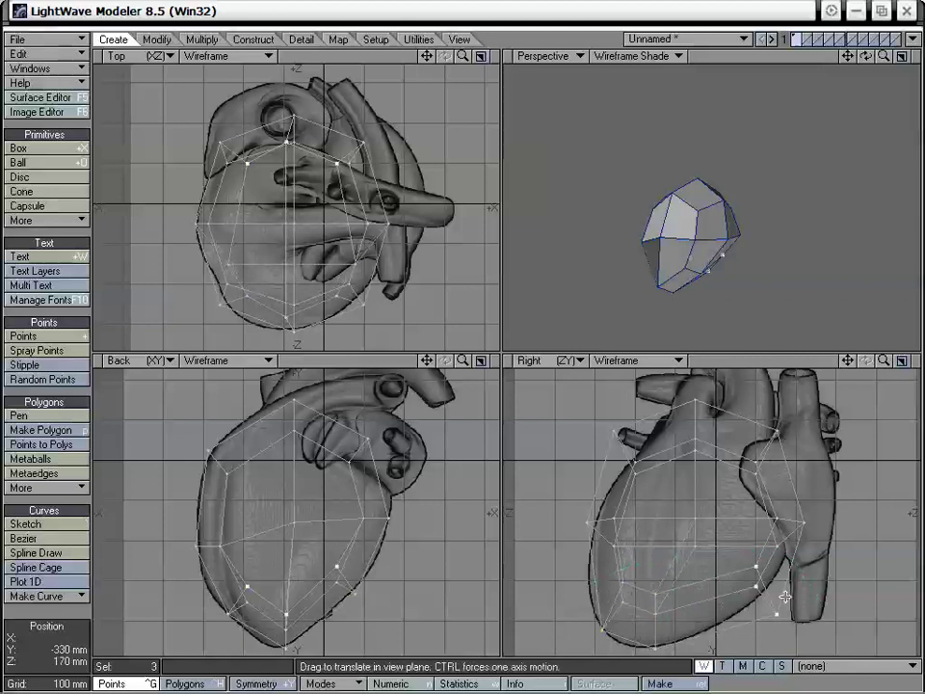
drag(783, 594, 755, 585)
key(space)
mouse_move(766, 525)
right_down()
mouse_move(766, 599)
mouse_move(812, 585)
right_up()
- Move the three mid-height points on the +Z side inward and slightly down in the Right view
right_drag(763, 547, 804, 567)
key(t)
drag(815, 529, 799, 533)
key(space)
mouse_move(794, 503)
right_down()
mouse_move(730, 587)
mouse_move(798, 549)
right_up()
- Move the three upper points on the +Z side down and slightly inward in the Right view
mouse_move(807, 457)
right_down()
mouse_move(815, 430)
mouse_move(800, 472)
right_up()
key(t)
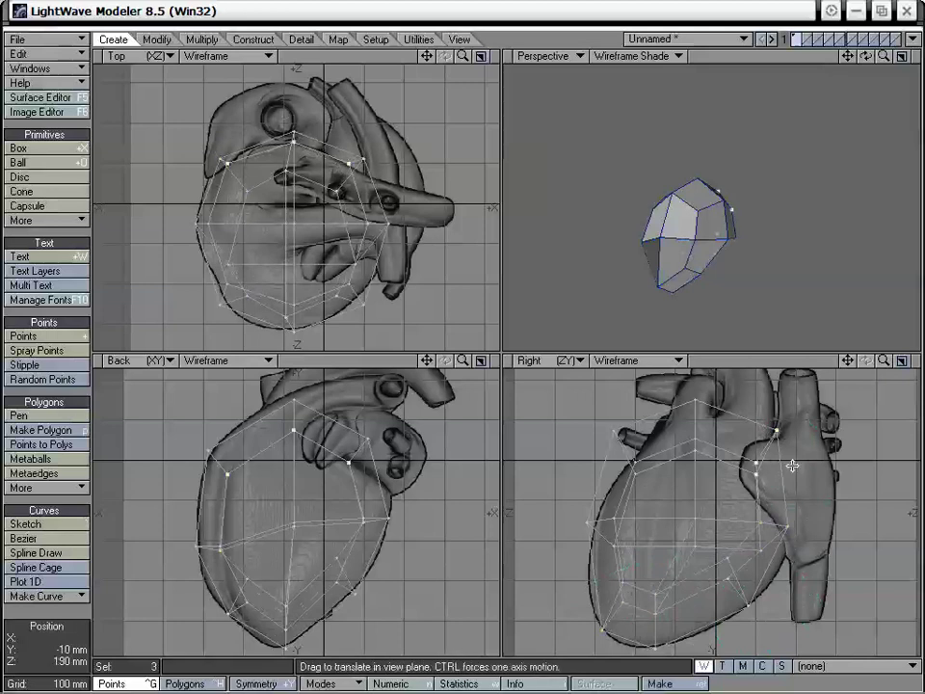
drag(793, 467, 788, 478)
key(space)
right_drag(812, 412, 773, 414)
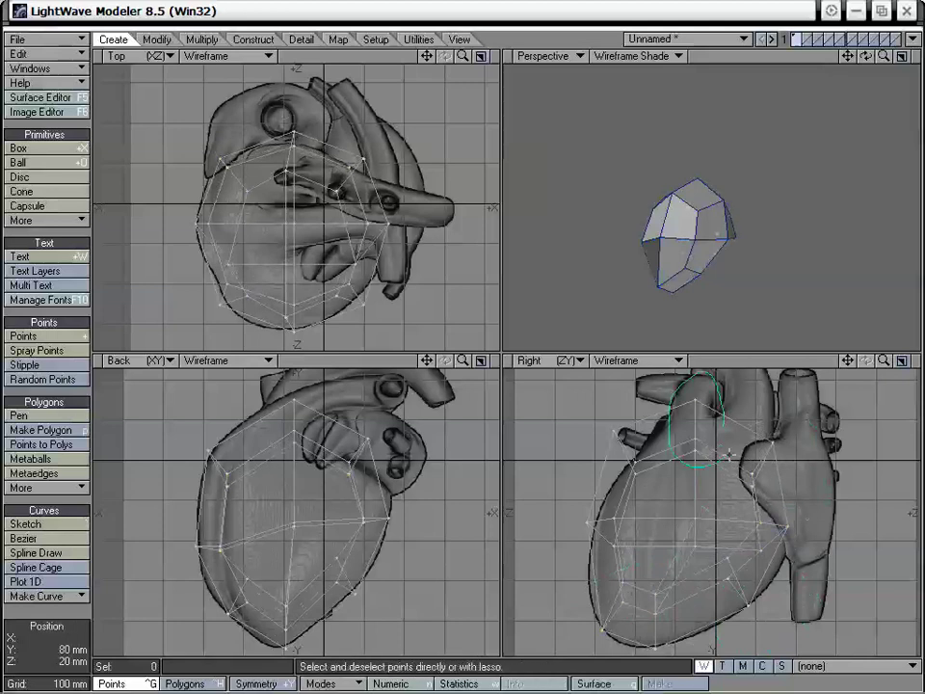
- Lower the top centre points and shift them slightly toward +Z in the Right view
right_drag(729, 454, 731, 443)
key(t)
drag(723, 428, 730, 449)
key(space)
right_drag(726, 403, 715, 496)
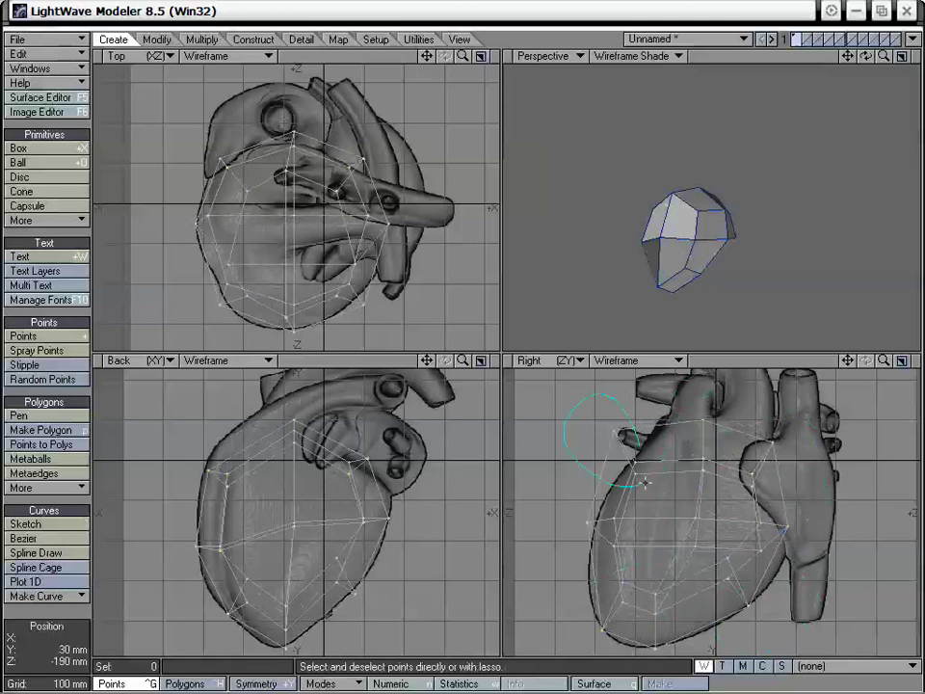
- Move the three upper points on the -Z side inward and down onto the heart's outline in the Right view
right_drag(645, 482, 649, 469)
key(t)
drag(603, 453, 626, 477)
key(space)
right_drag(665, 432, 655, 508)
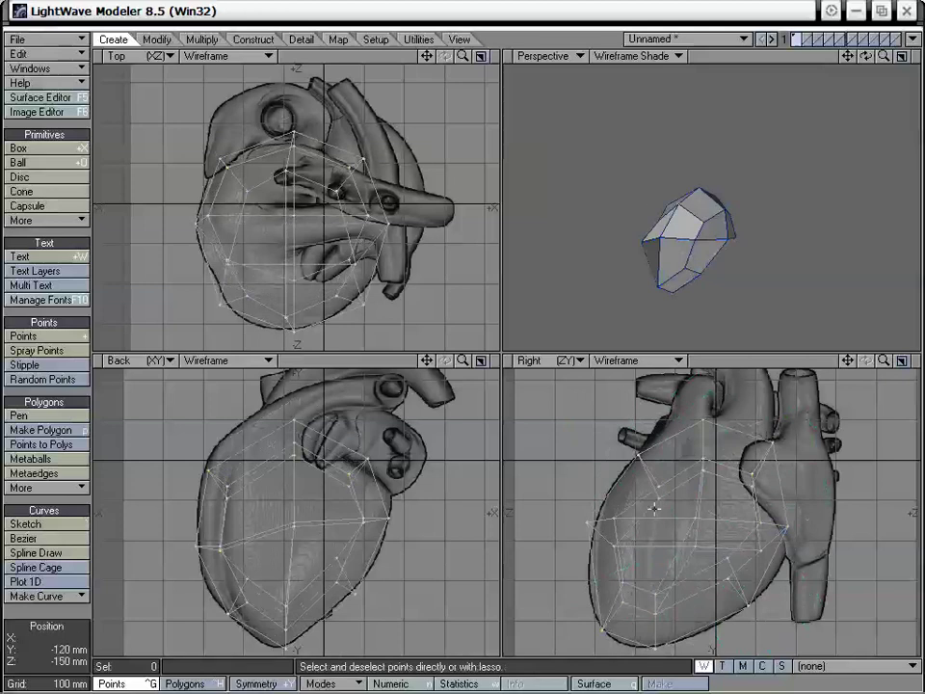
- Move the three mid-height points on the -Z side slightly inward and down to the heart's outline in the Right view
right_drag(565, 532, 642, 551)
key(t)
drag(652, 532, 661, 537)
key(space)
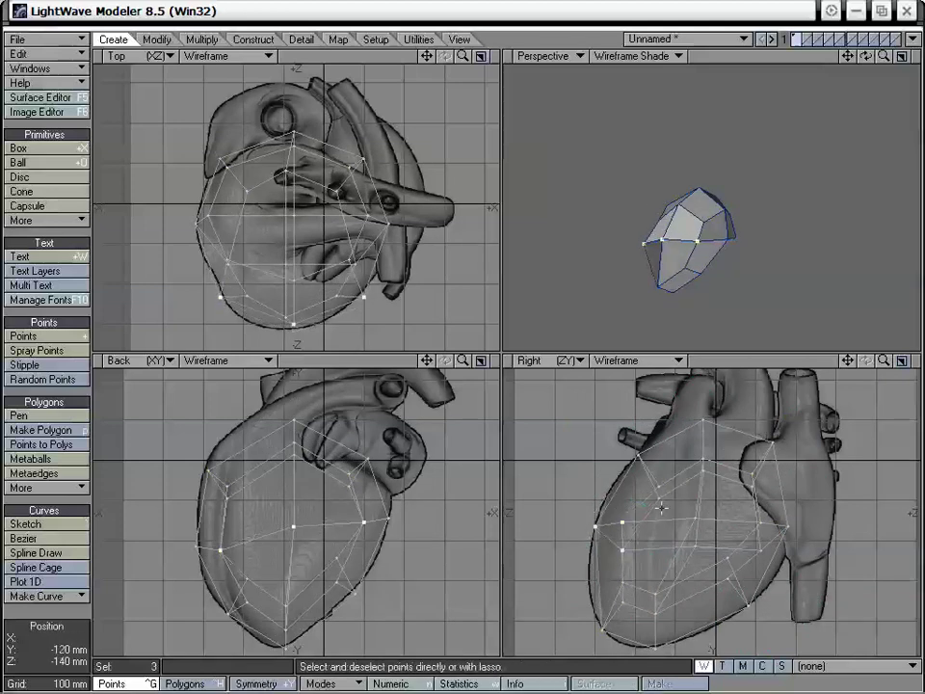
right_drag(660, 507, 621, 606)
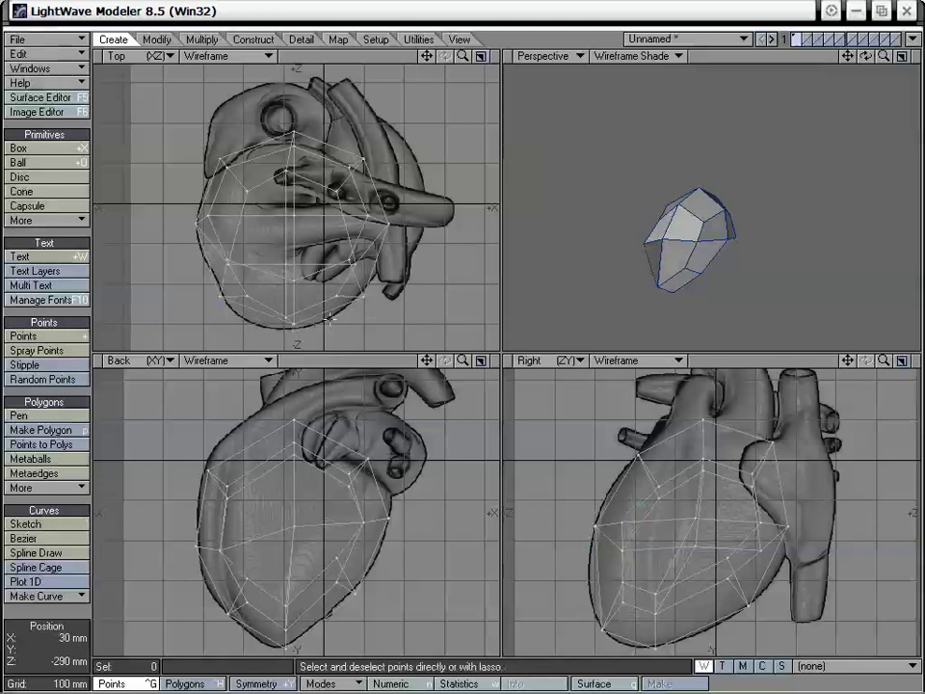
- Move the centre points at the cage's -Z edge outward to the heart's outline in the Top view
right_drag(306, 310, 300, 326)
key(t)
drag(298, 324, 294, 333)
key(space)
click(405, 295)
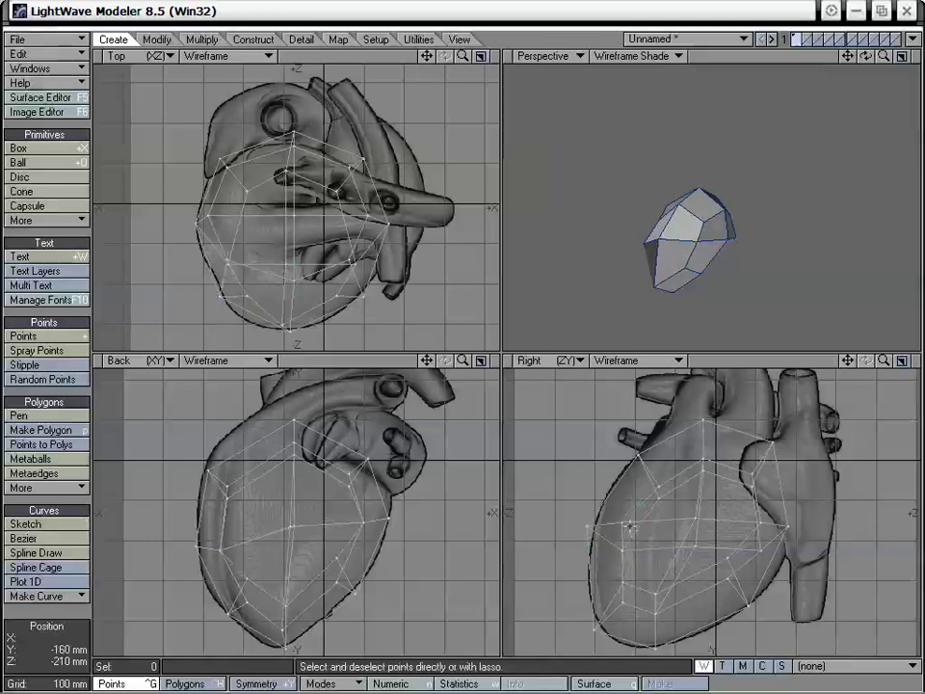
- Examine the cage up close in Perspective and review that viewport's independent centre, zoom, rotation and visibility options
alt+drag(733, 256, 710, 251)
alt+drag(673, 174, 783, 230)
drag(885, 58, 829, 63)
alt+drag(674, 154, 737, 279)
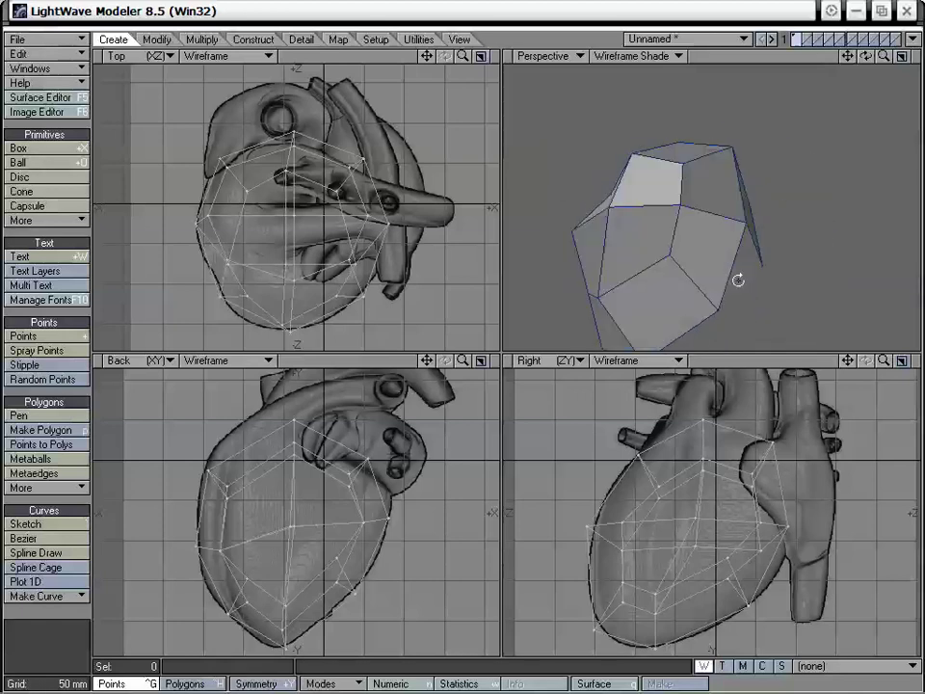
key(d)
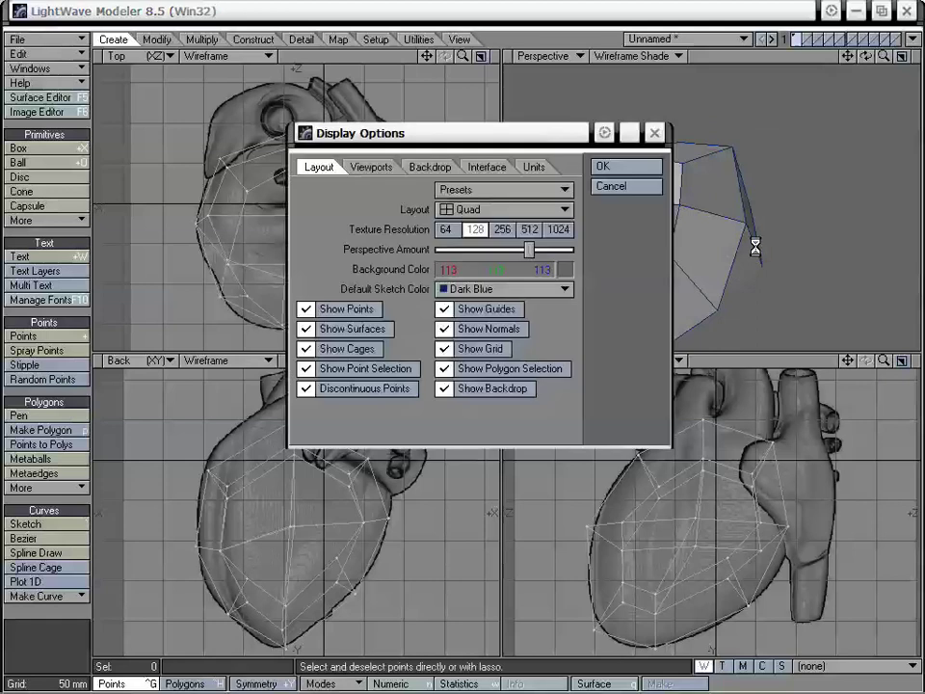
click(372, 165)
drag(453, 135, 387, 146)
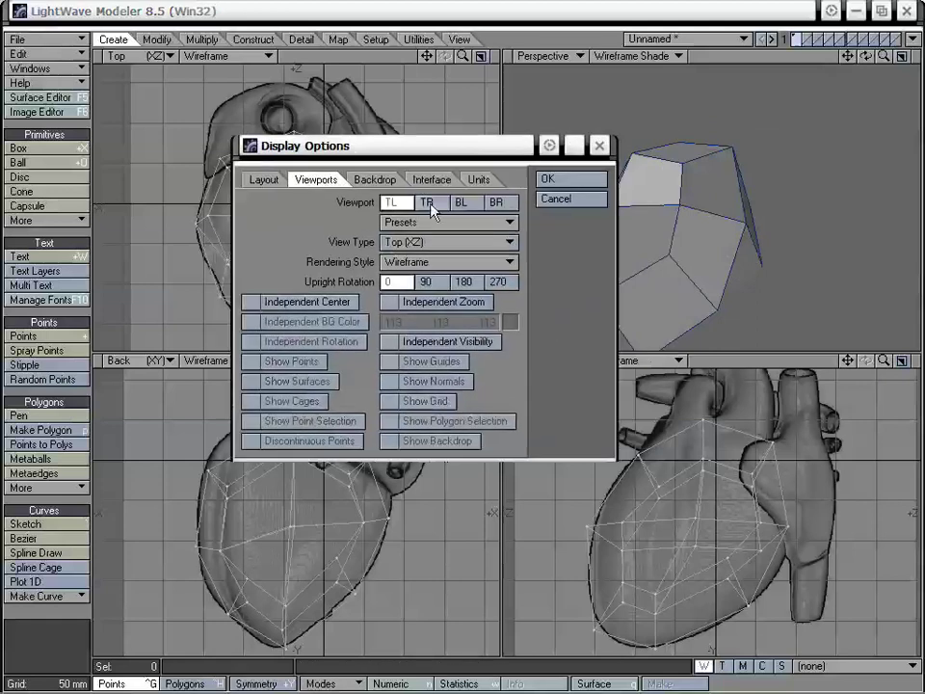
click(424, 201)
drag(453, 151, 399, 144)
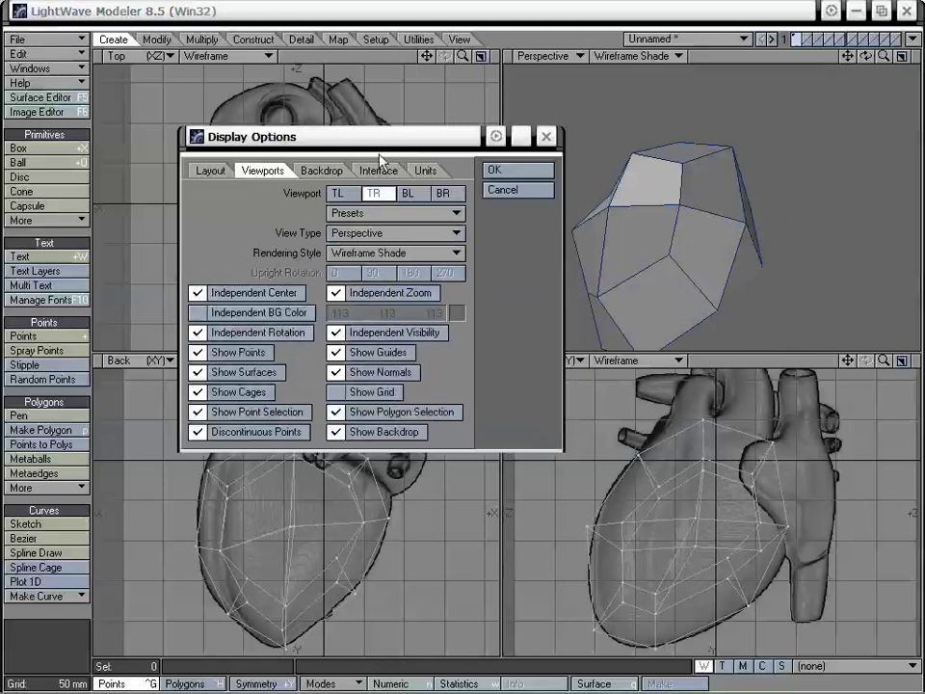
drag(378, 140, 357, 153)
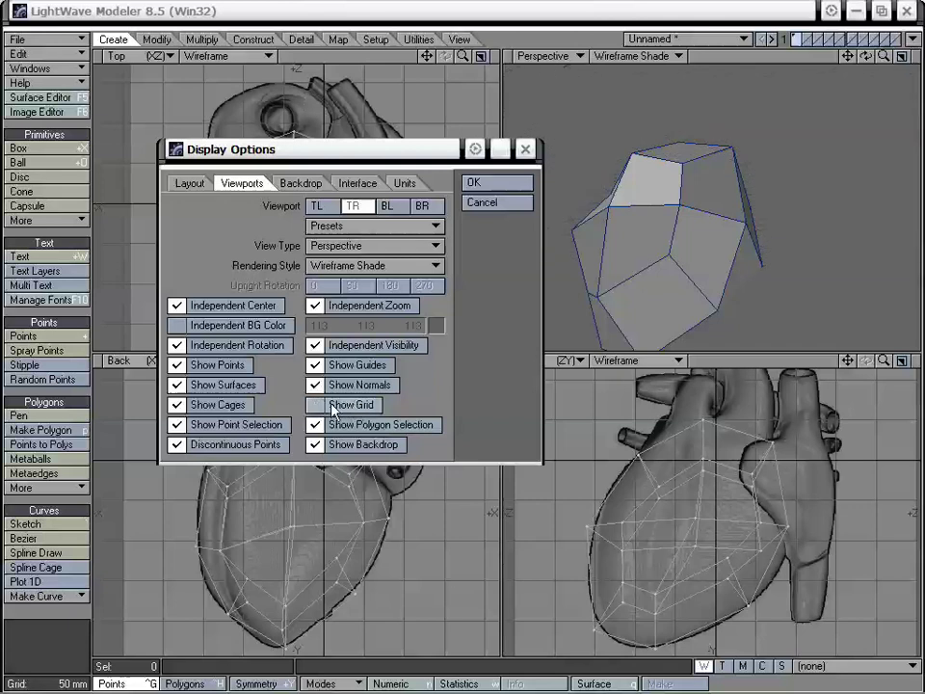
click(513, 187)
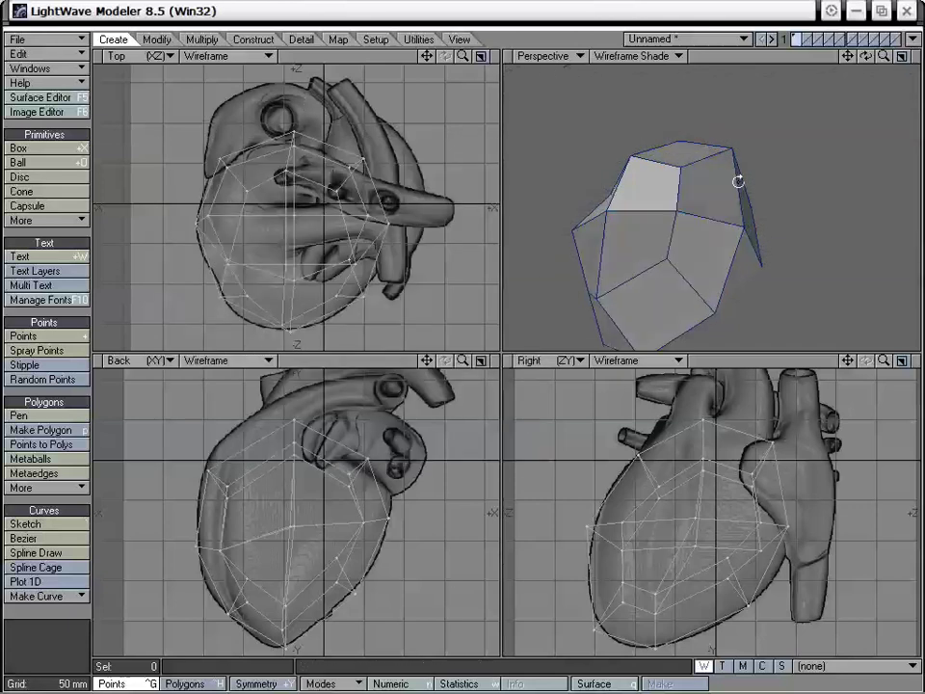
- Inspect the cage from all sides in Perspective for uneven or pinched polygons
alt+drag(739, 179, 639, 269)
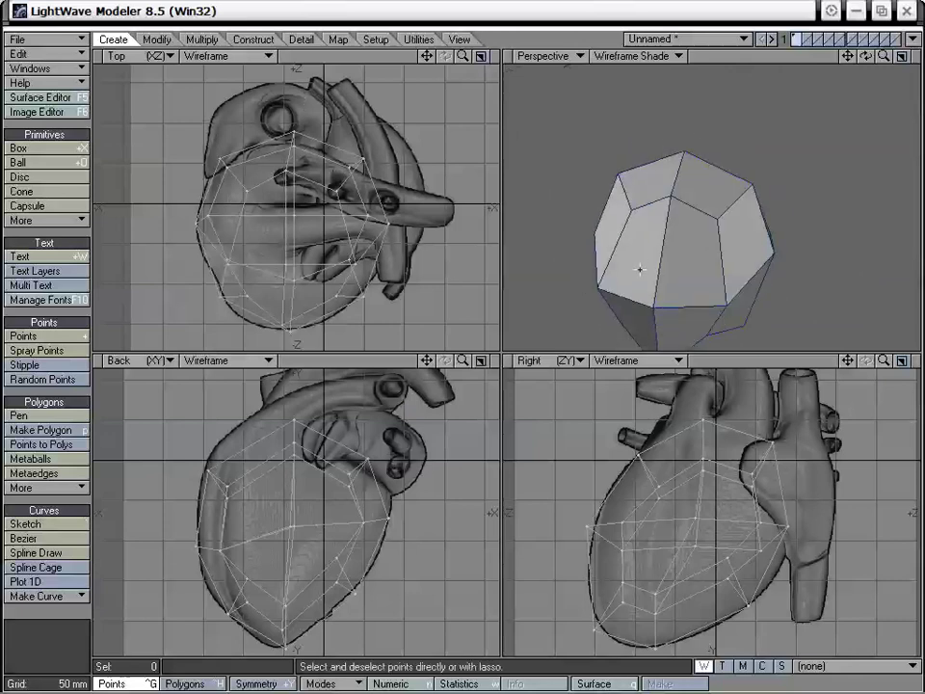
alt+drag(667, 199, 630, 196)
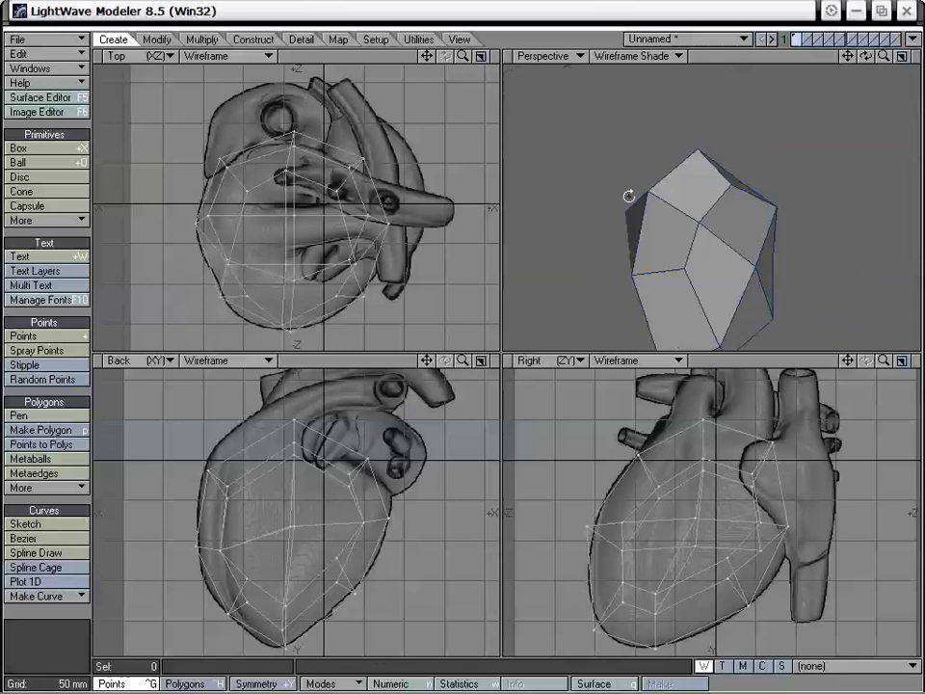
alt+drag(665, 272, 712, 178)
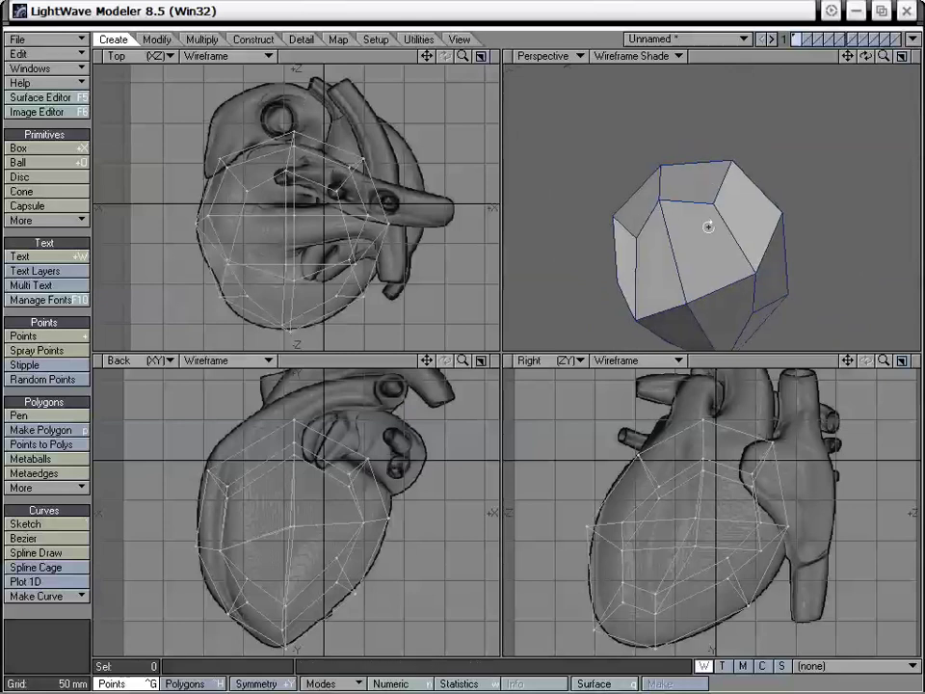
alt+drag(708, 225, 632, 145)
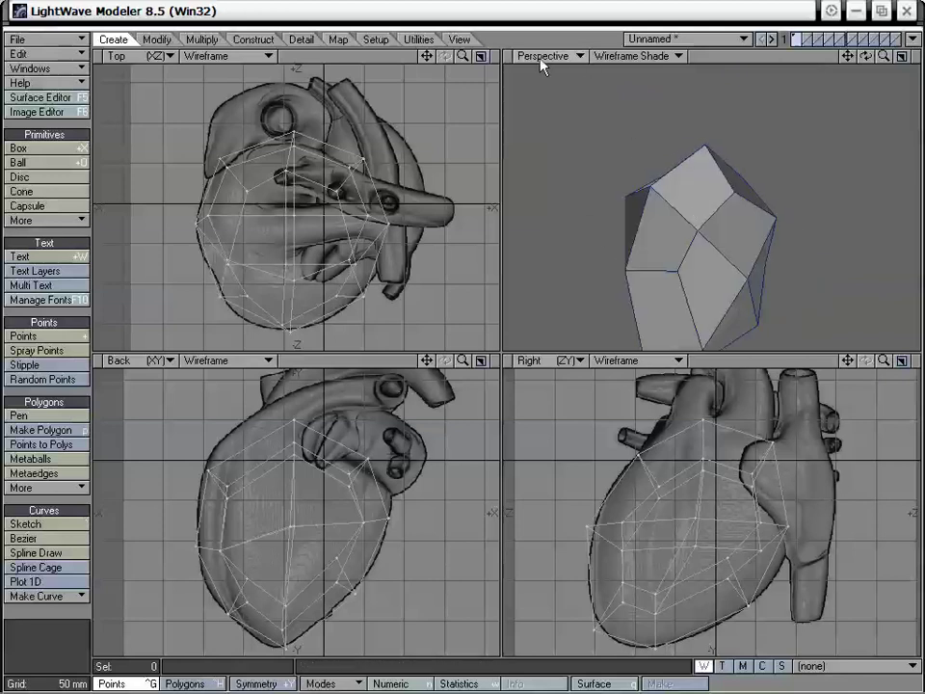
click(651, 60)
click(647, 56)
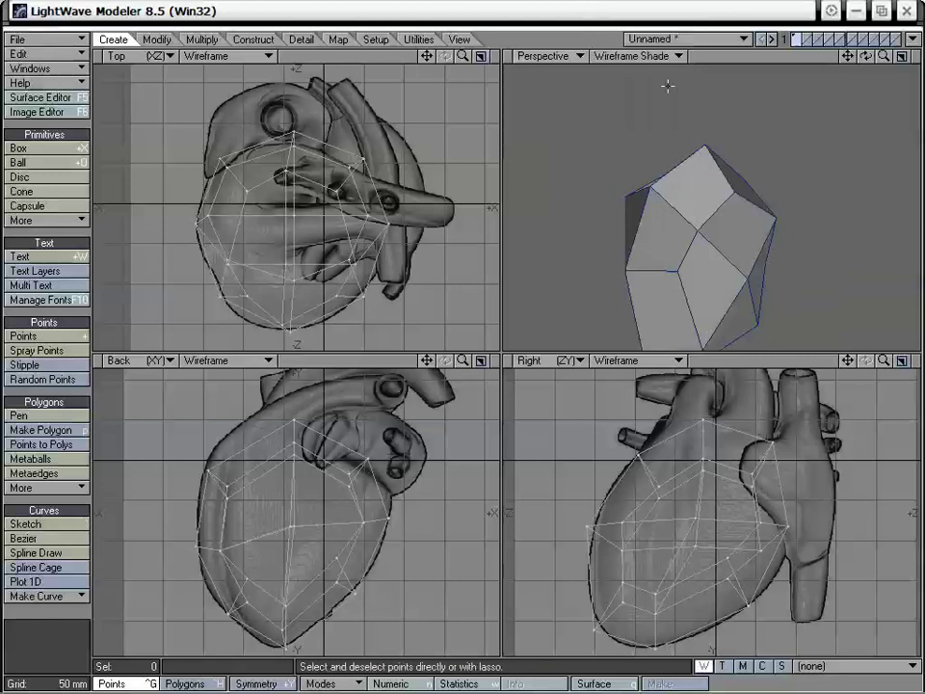
alt+drag(709, 248, 702, 132)
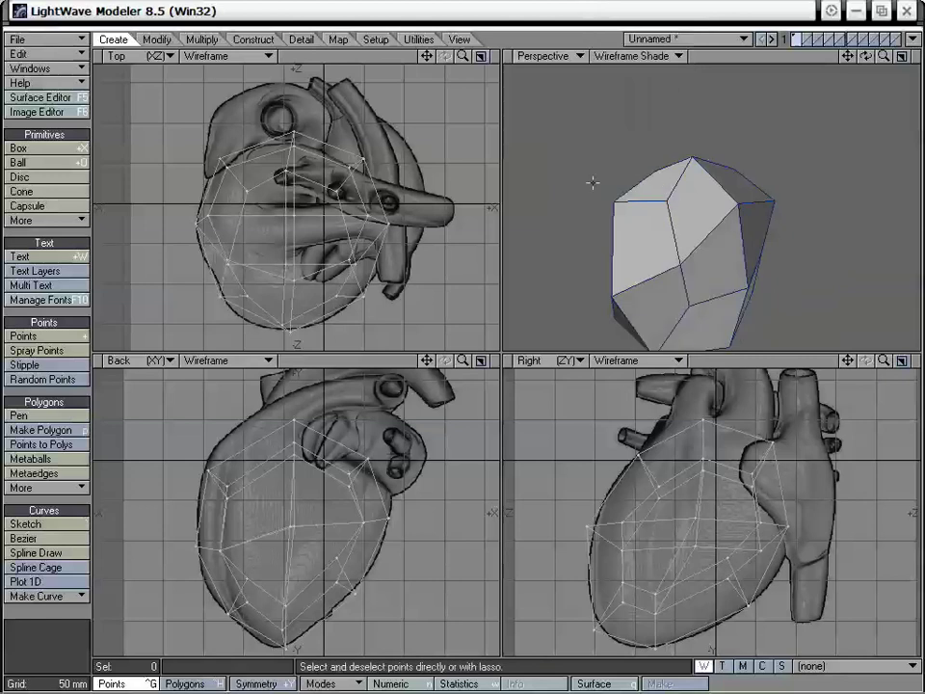
alt+drag(672, 229, 712, 177)
- Pull the cage's inner corner points outward in Perspective with the Drag tool to round out its form
key(t)
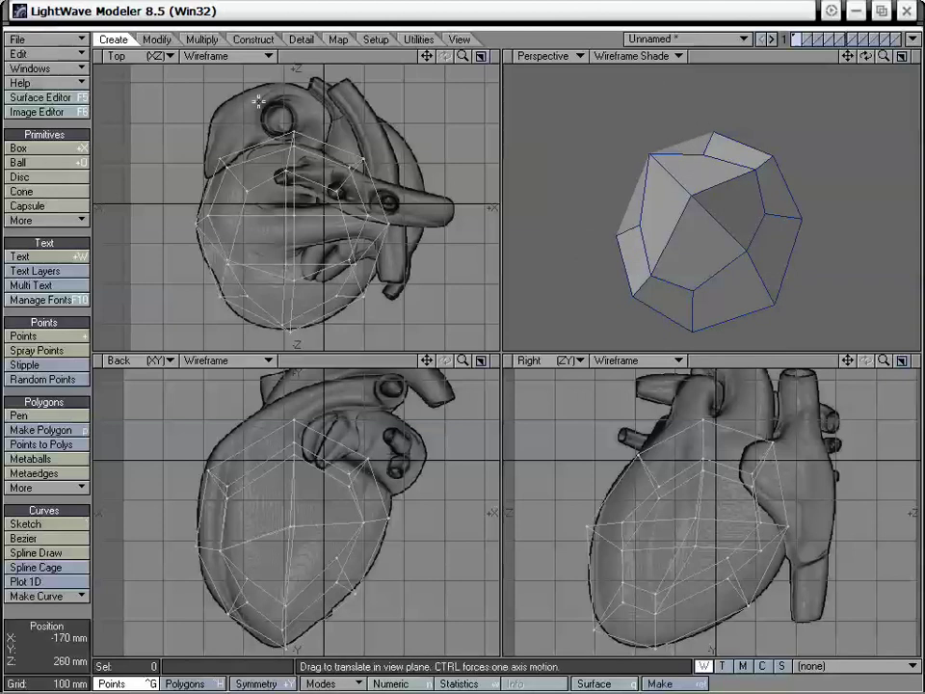
click(156, 39)
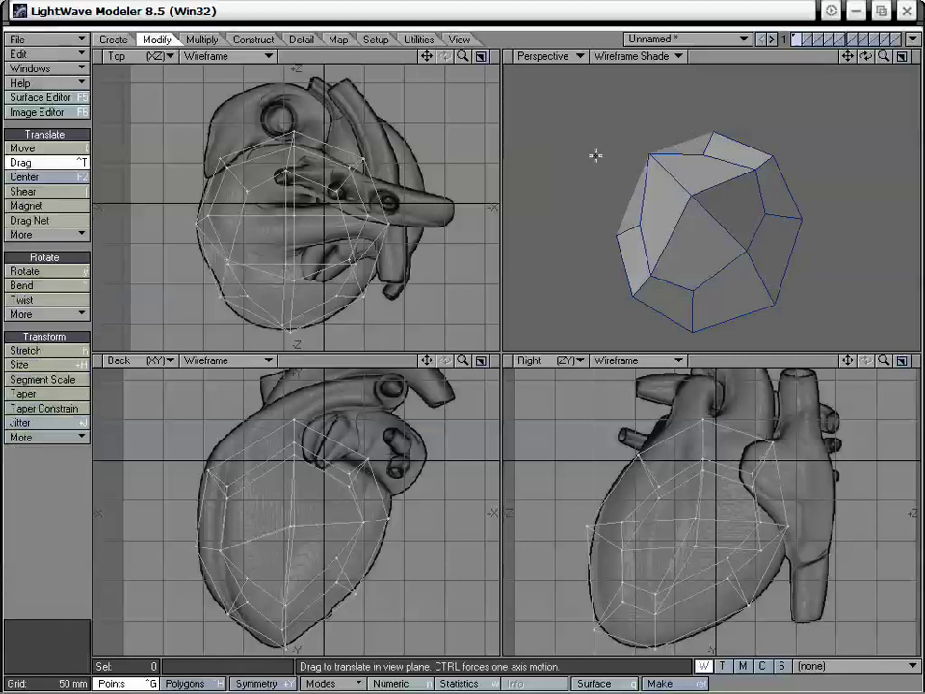
drag(698, 192, 718, 177)
drag(650, 183, 629, 175)
alt+drag(629, 176, 629, 239)
alt+drag(591, 199, 710, 189)
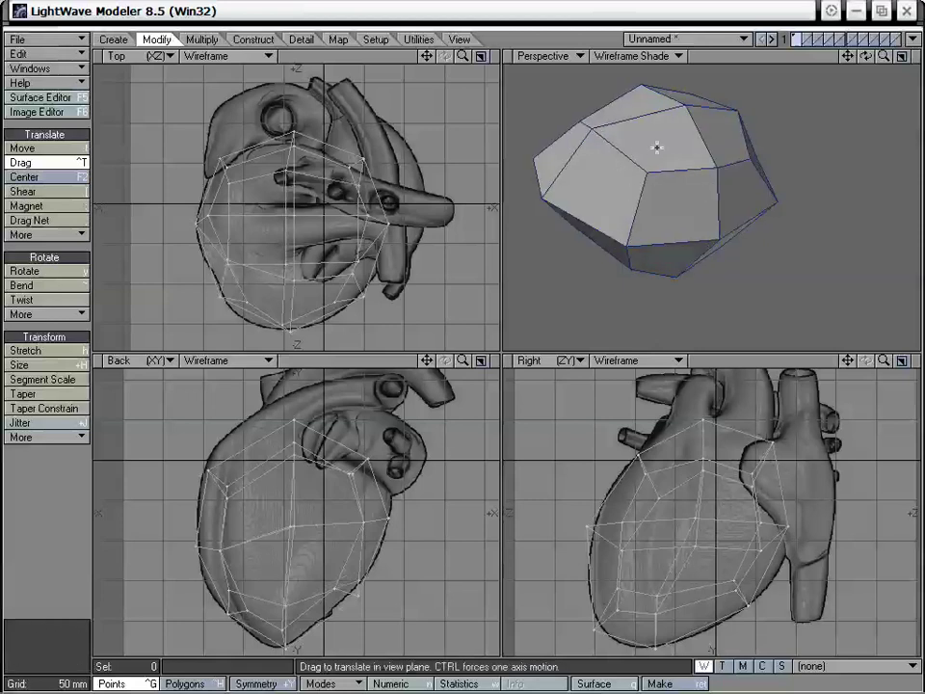
- Drag the remaining upper corner points on the -X and +X sides in Perspective to even out the polygons
alt+drag(679, 173, 611, 223)
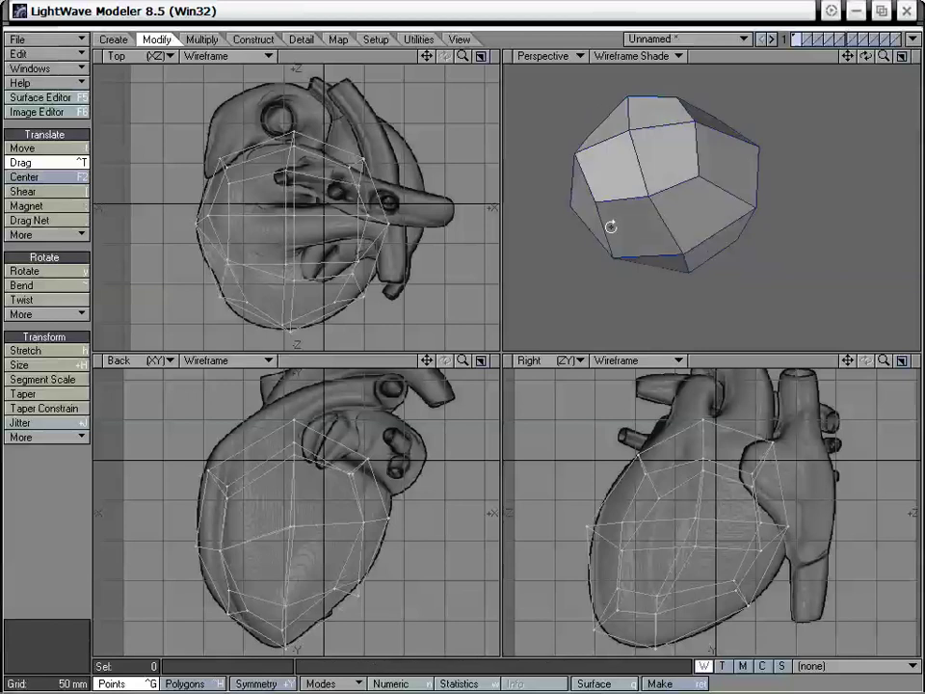
alt+drag(714, 197, 720, 238)
alt+drag(750, 217, 713, 197)
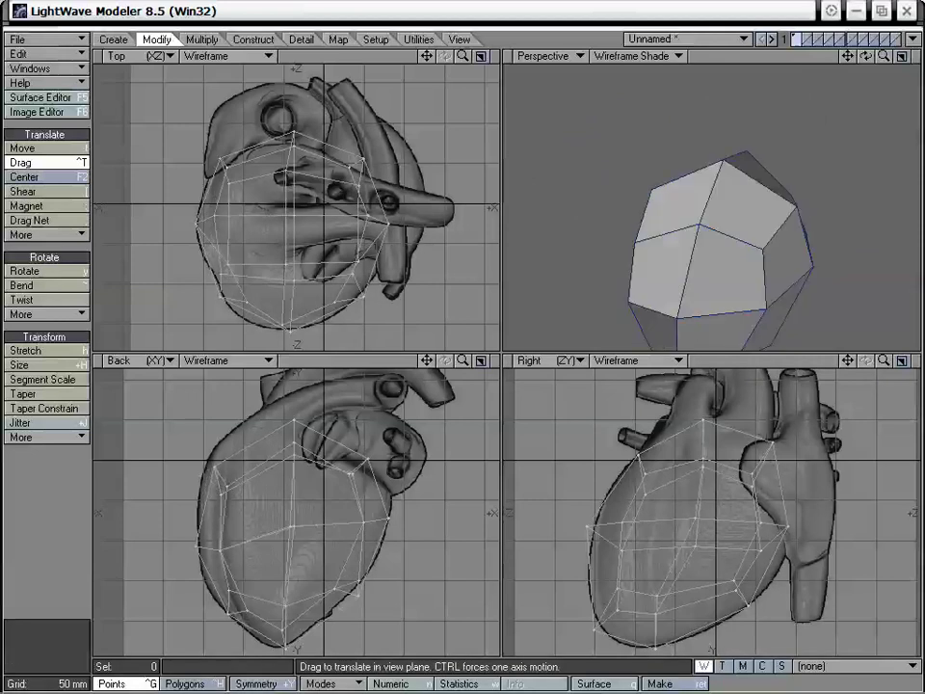
drag(807, 207, 780, 226)
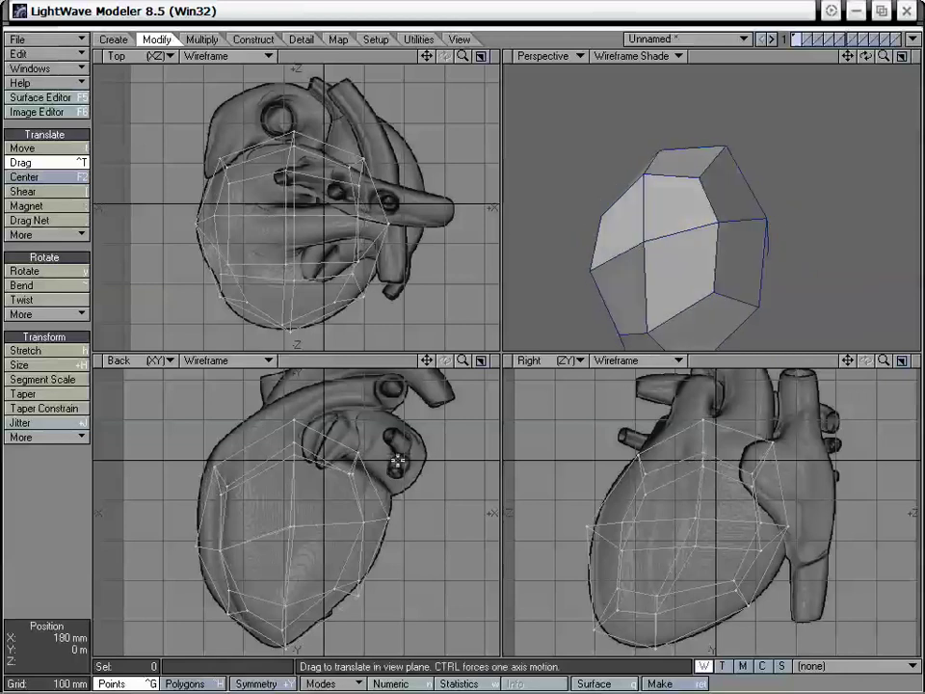
- Subdivide the cage's polygons with the Metaform method
key(shift+d)
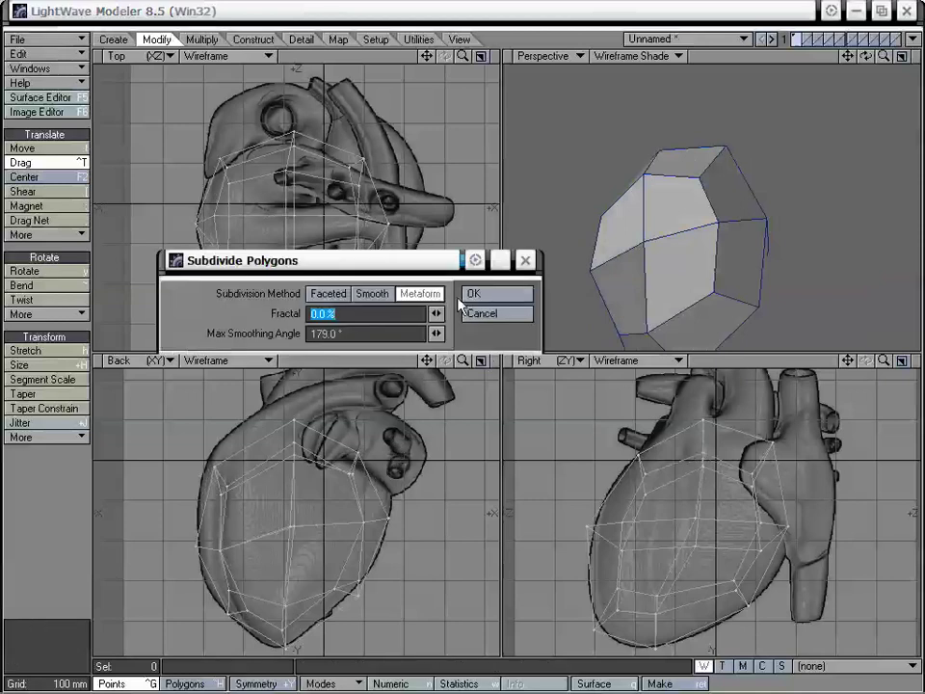
click(497, 296)
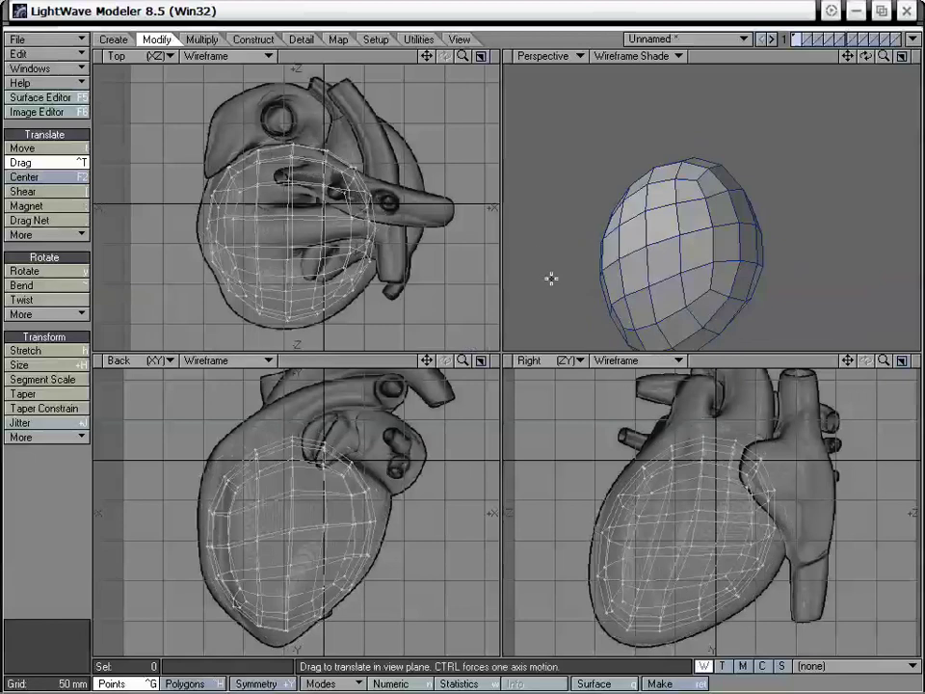
- Scale the subdivided mesh up to the heart's outline, and shift it slightly up and toward +Z in the Right view
drag(431, 364, 458, 337)
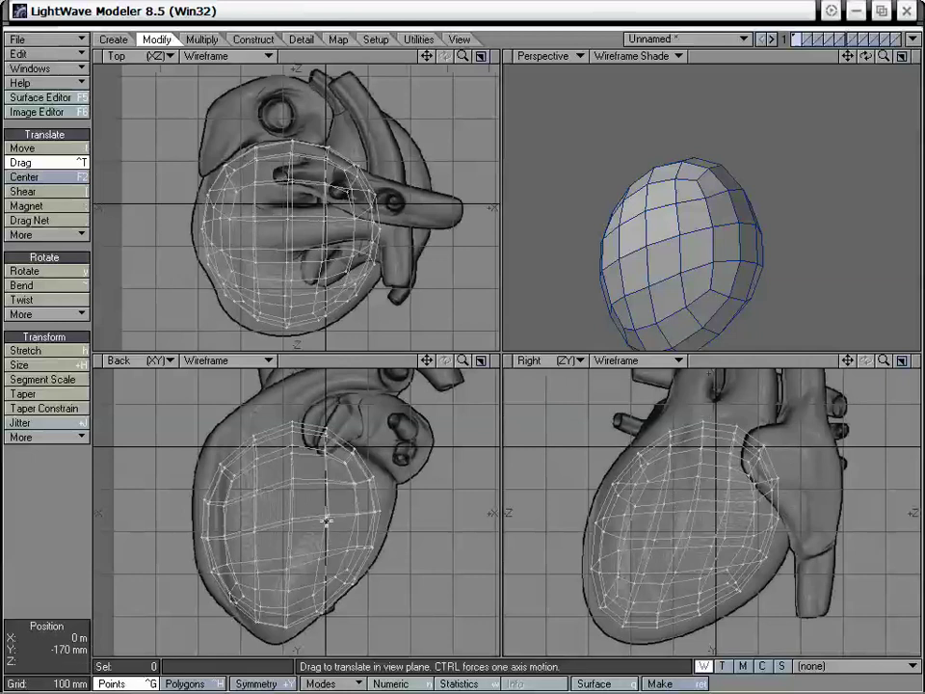
key(shift+h)
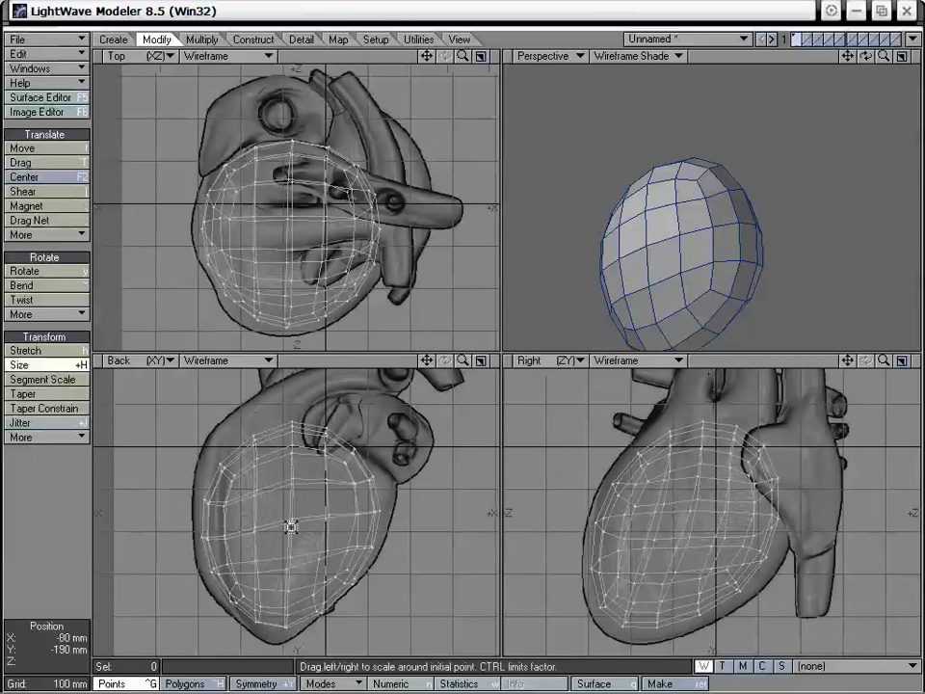
drag(291, 522, 320, 522)
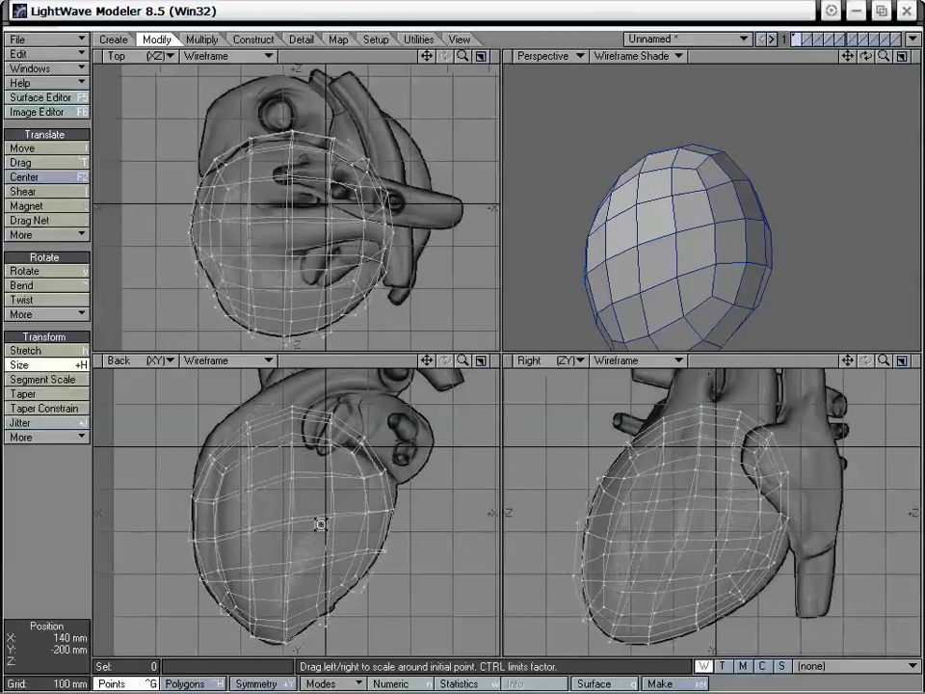
key(t)
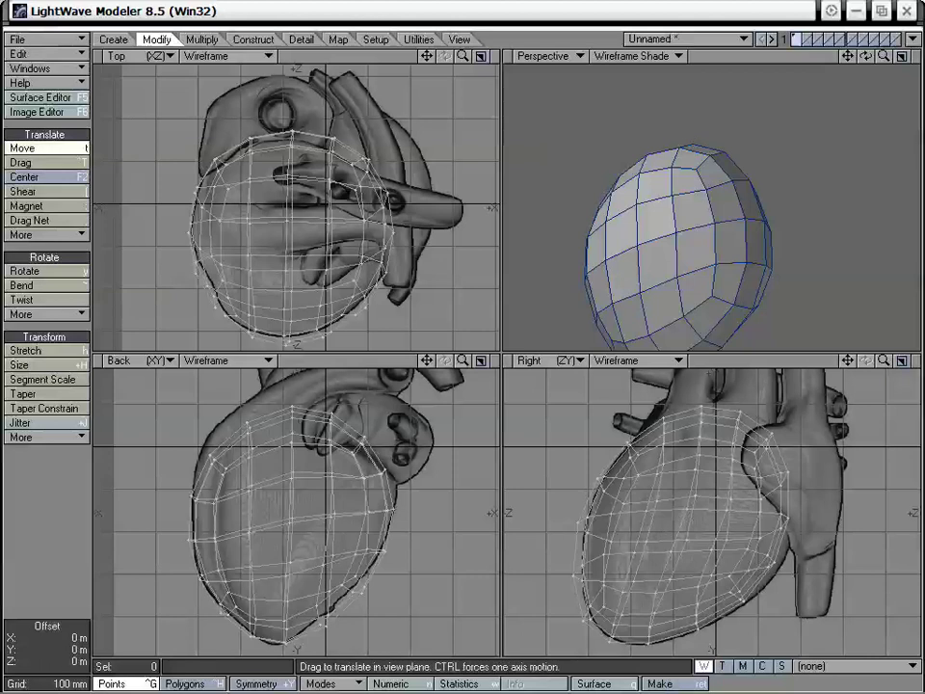
drag(666, 531, 674, 527)
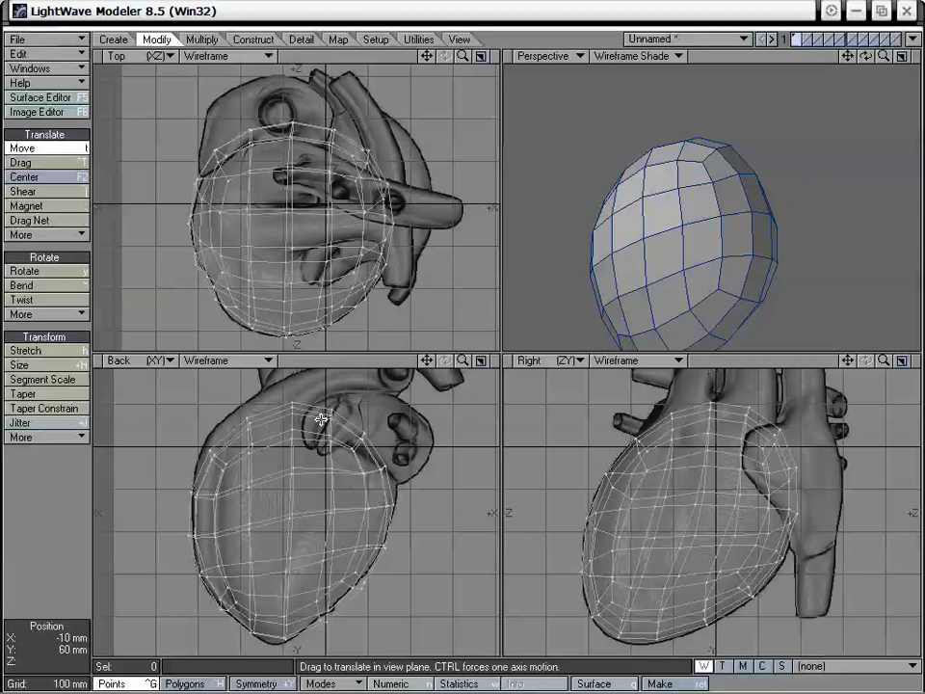
- Use Magnet in the Back view to pull the upper +X side and the -X side of the mesh onto the heart's outline
key(shift+semicolon)
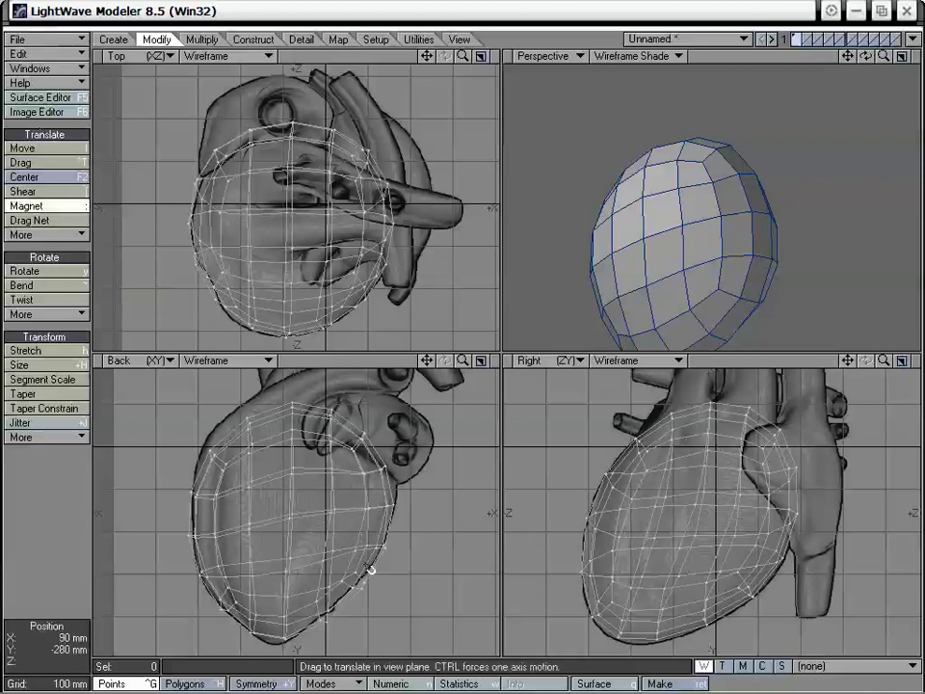
drag(390, 522, 389, 494)
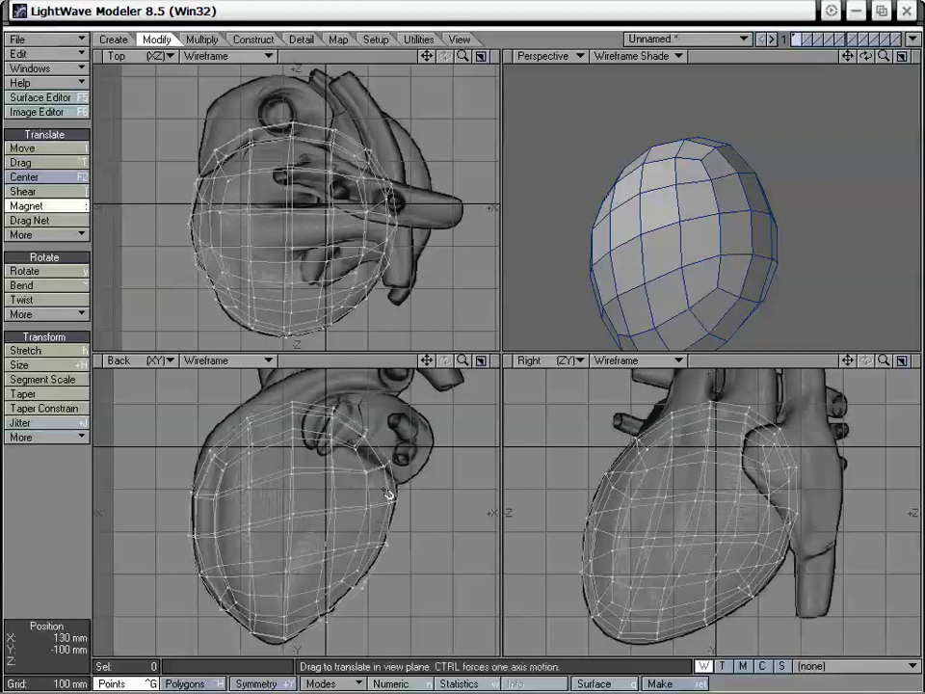
drag(212, 450, 207, 441)
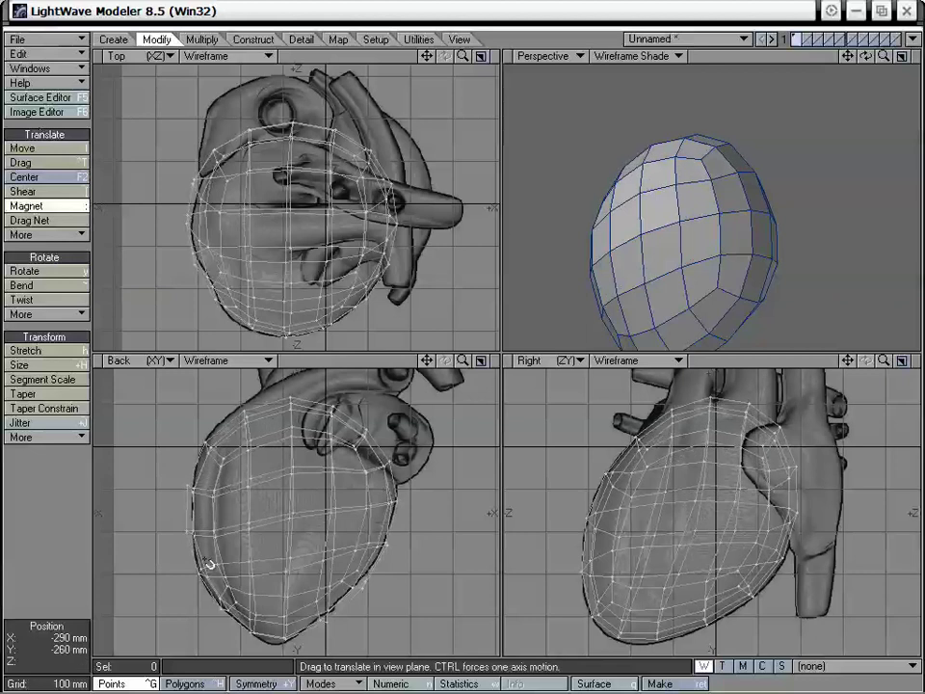
drag(205, 556, 205, 564)
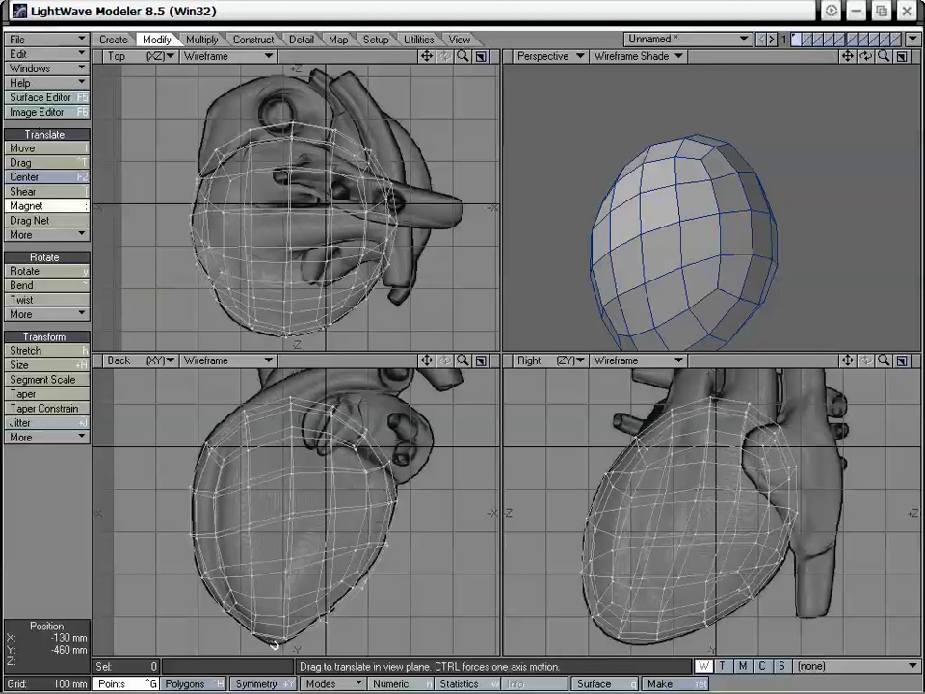
- Adjust the mesh's lower +X side and its bottom to the heart's outline with Magnet in the Back and Right views
mouse_move(328, 616)
mouse_down()
mouse_move(329, 625)
mouse_move(344, 613)
mouse_up()
drag(397, 488, 397, 488)
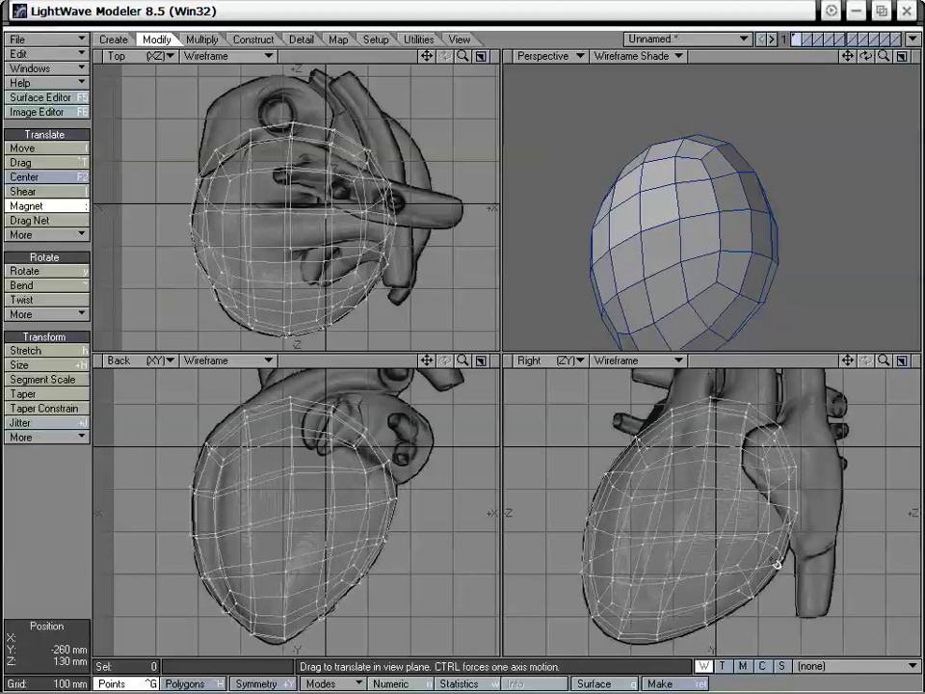
drag(633, 624, 633, 629)
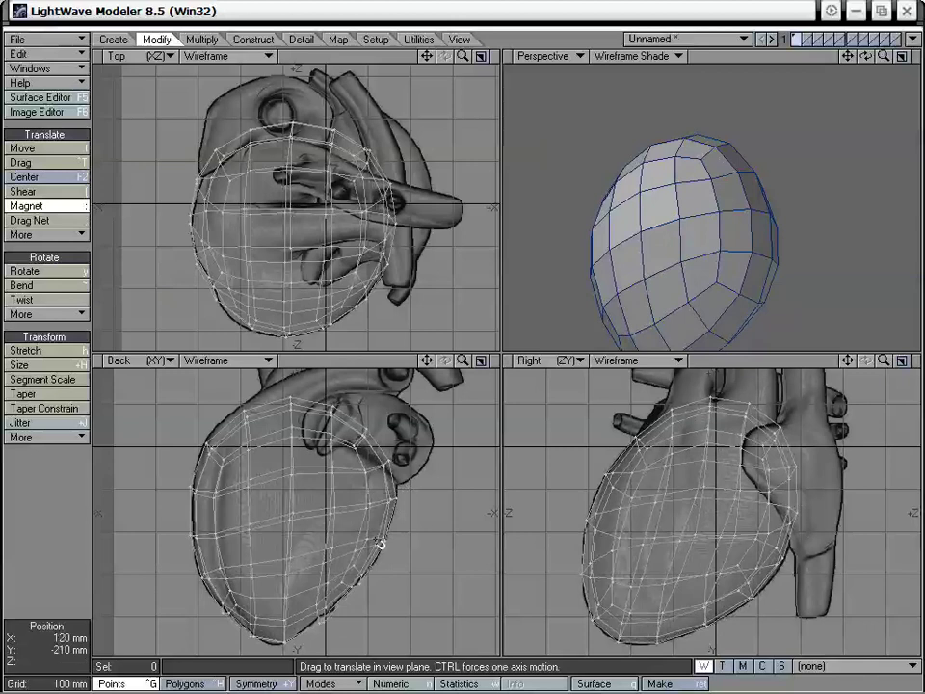
drag(332, 631, 333, 627)
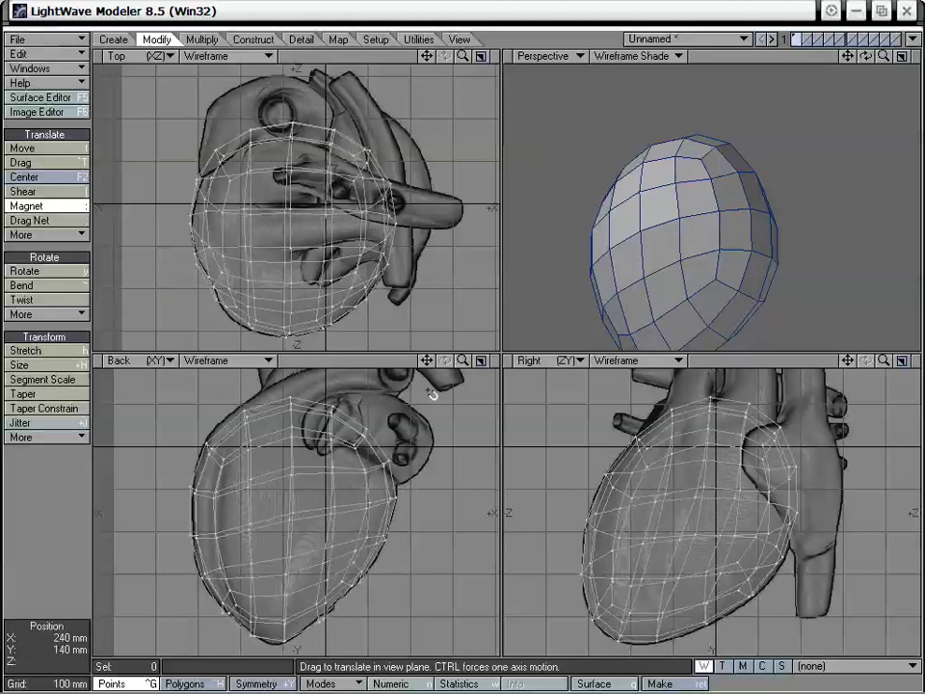
- Refine the mesh's bottom tip and lower +X side in the Back view with Magnet, matching the heart's outline
drag(427, 360, 430, 339)
right_drag(333, 594, 447, 486)
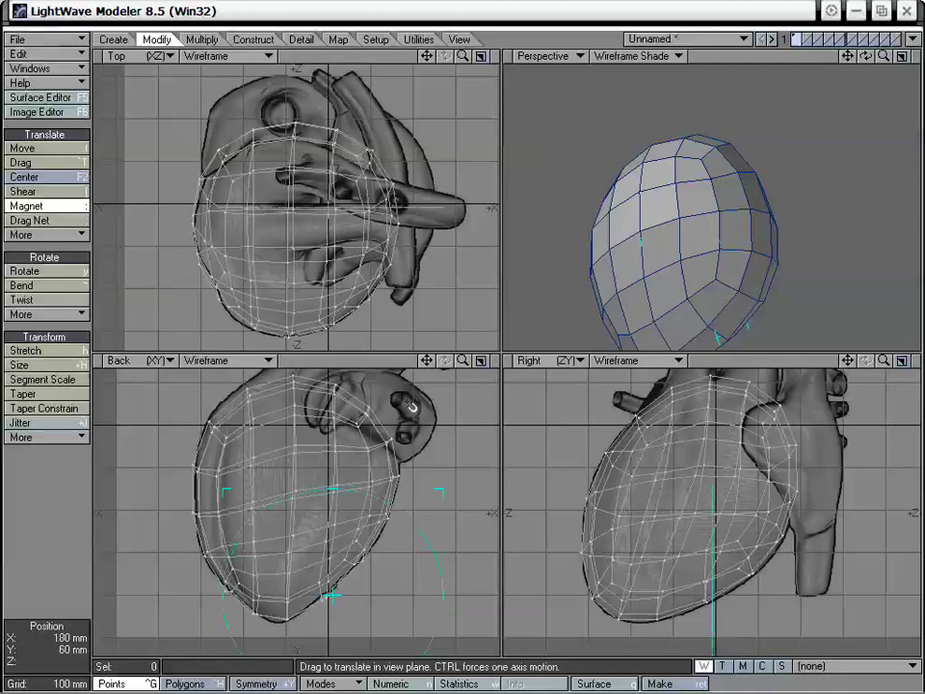
drag(427, 363, 422, 317)
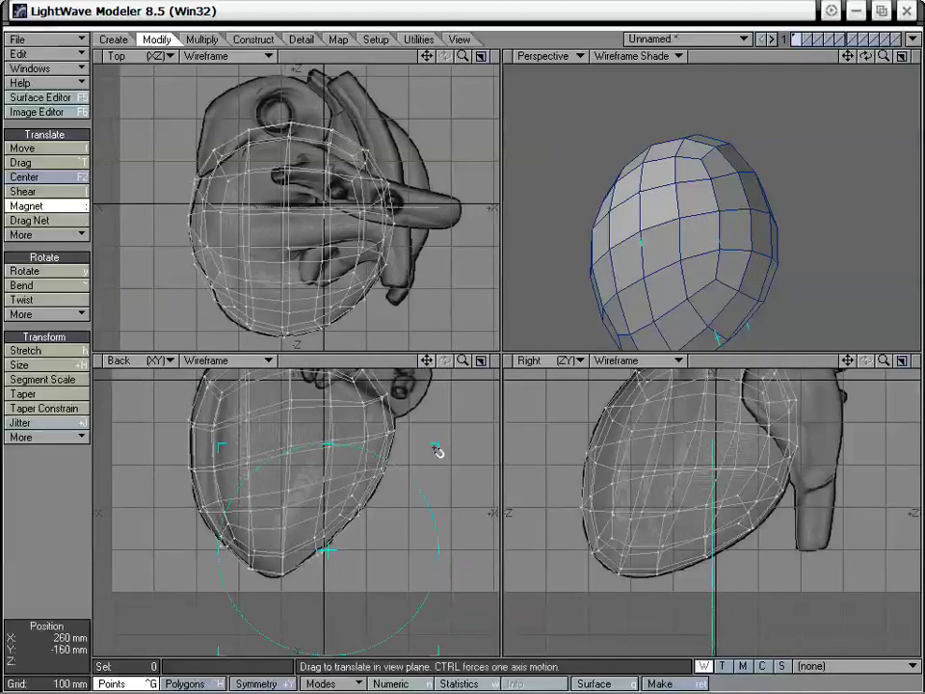
right_drag(438, 443, 421, 463)
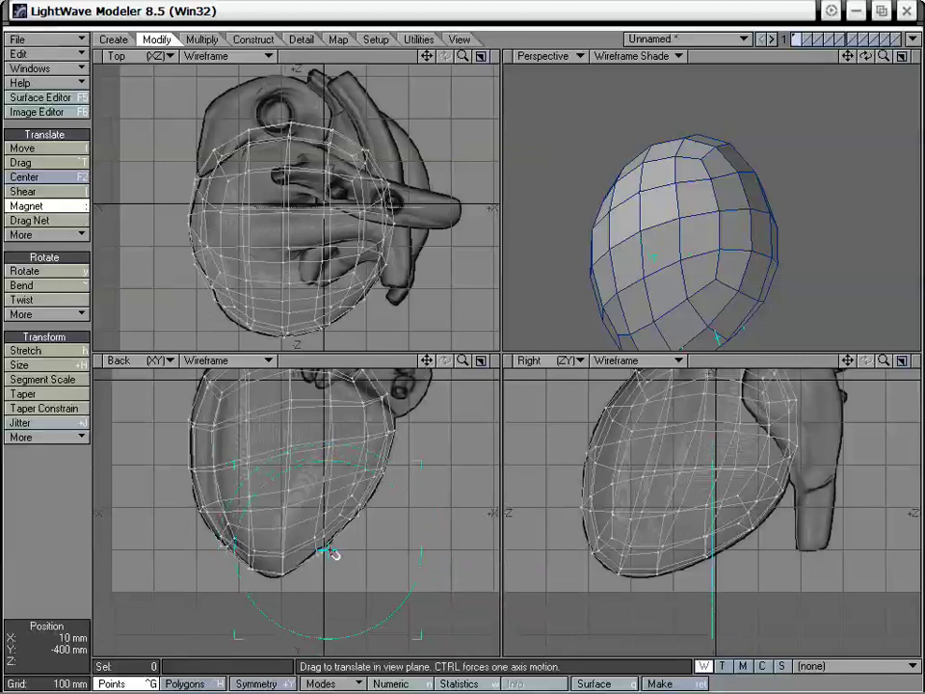
drag(333, 553, 331, 551)
right_drag(329, 551, 243, 623)
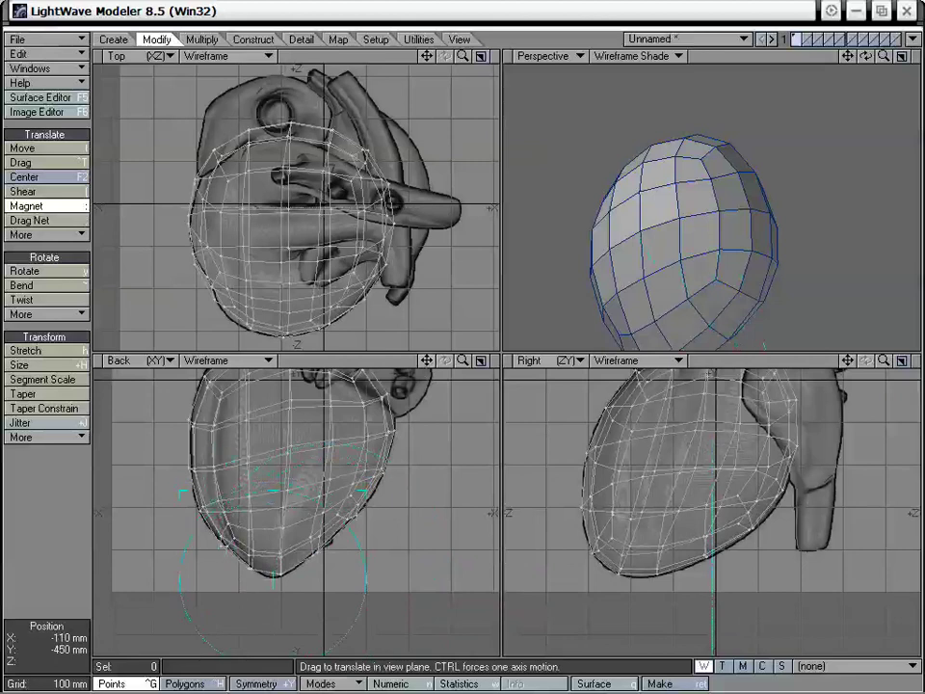
drag(278, 582, 279, 584)
right_drag(278, 584, 334, 501)
drag(367, 518, 365, 516)
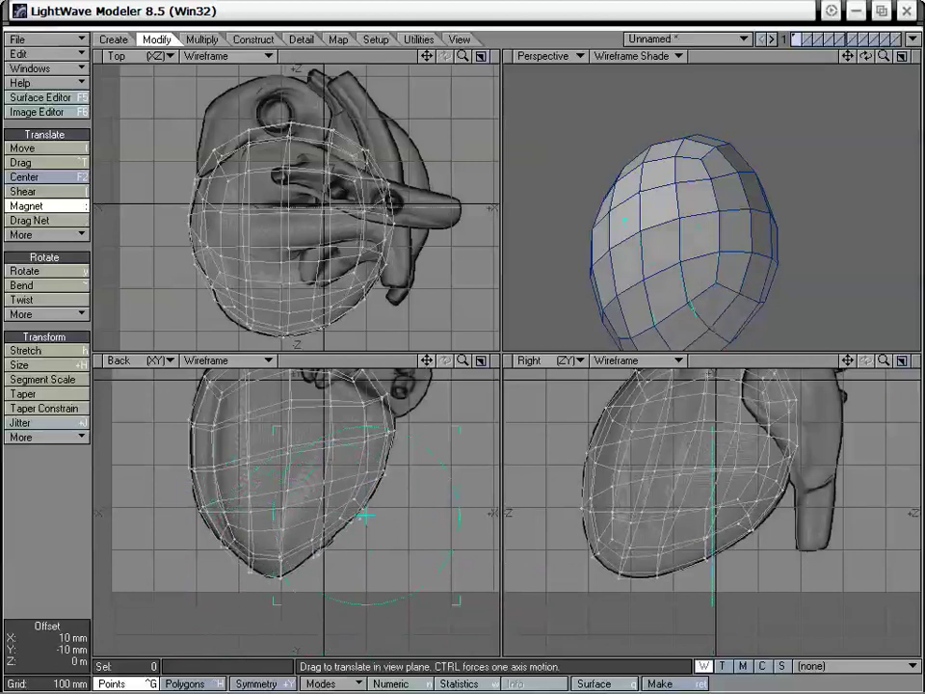
right_drag(365, 516, 409, 441)
drag(427, 361, 400, 417)
drag(412, 544, 238, 508)
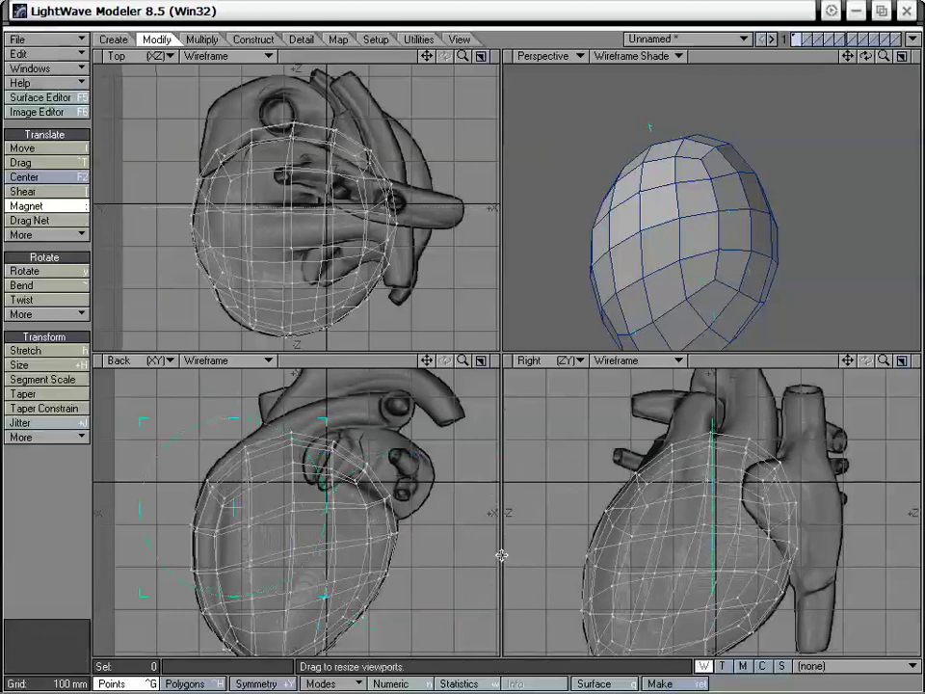
drag(848, 360, 846, 335)
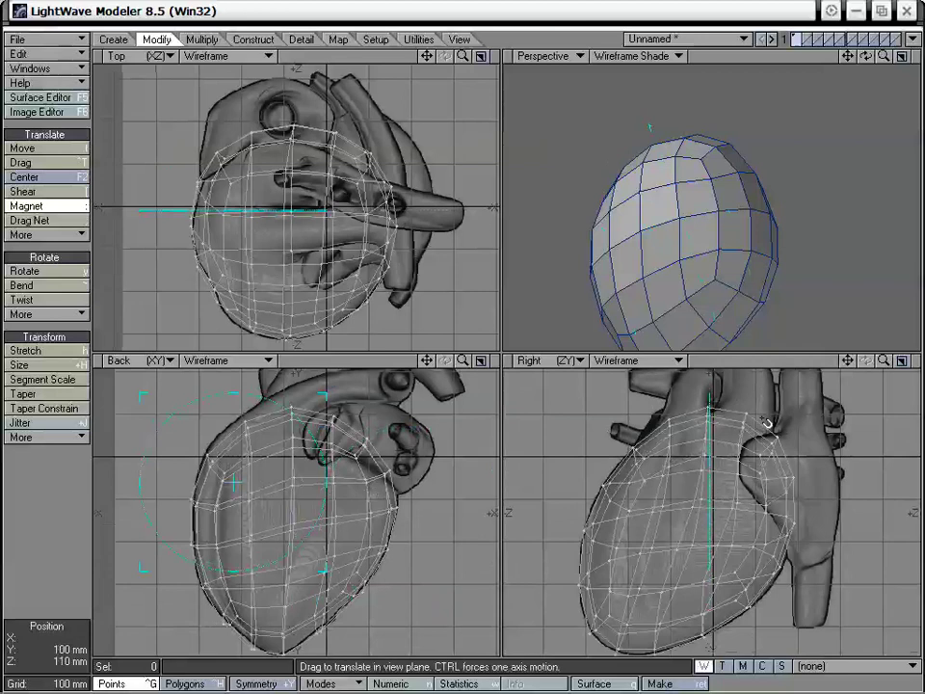
right_drag(766, 407, 789, 393)
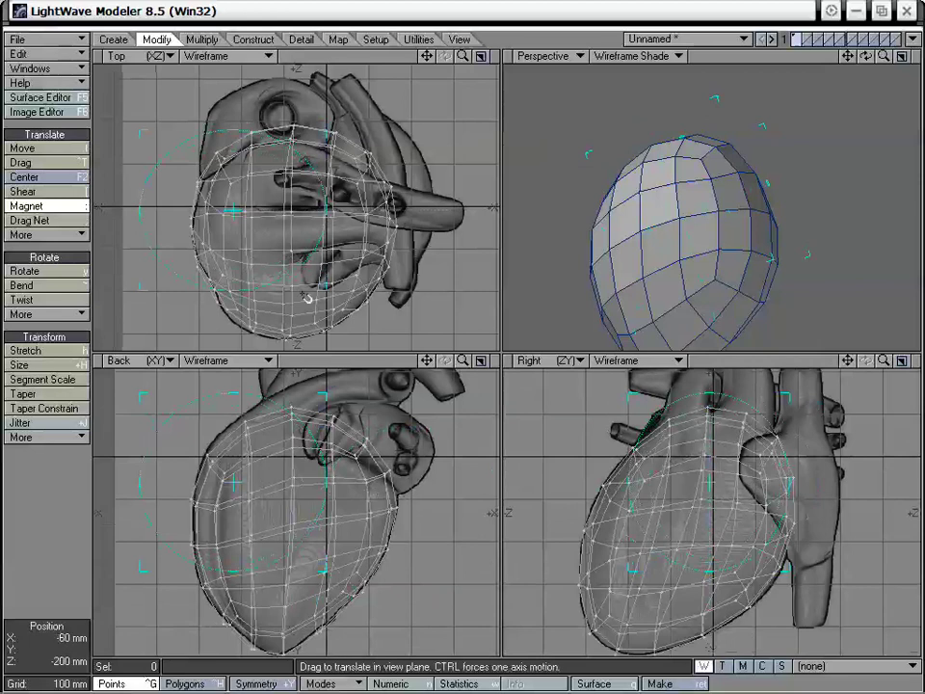
alt+drag(692, 243, 725, 222)
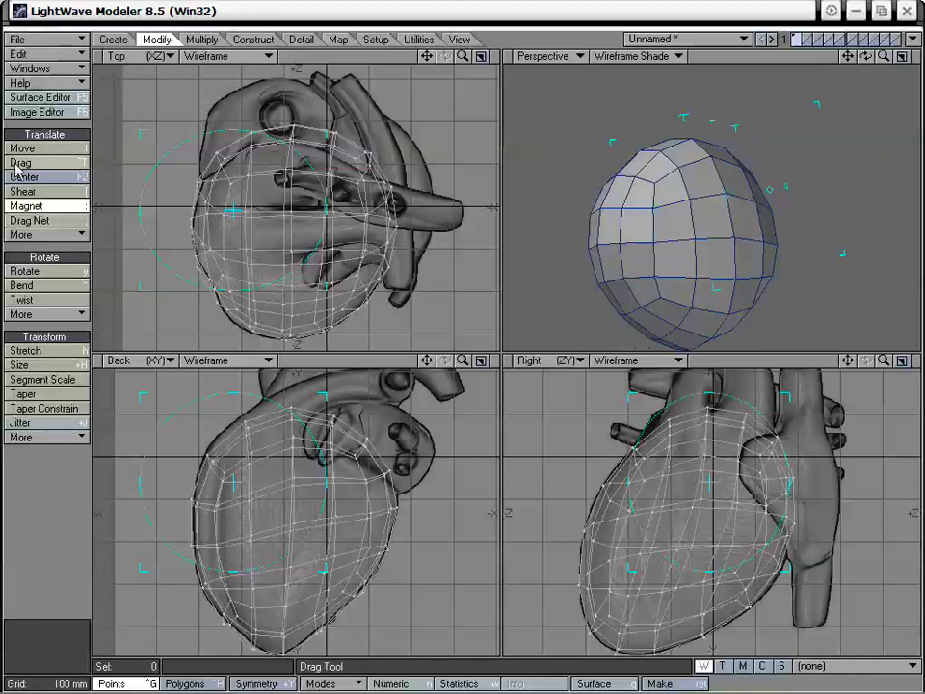
click(249, 39)
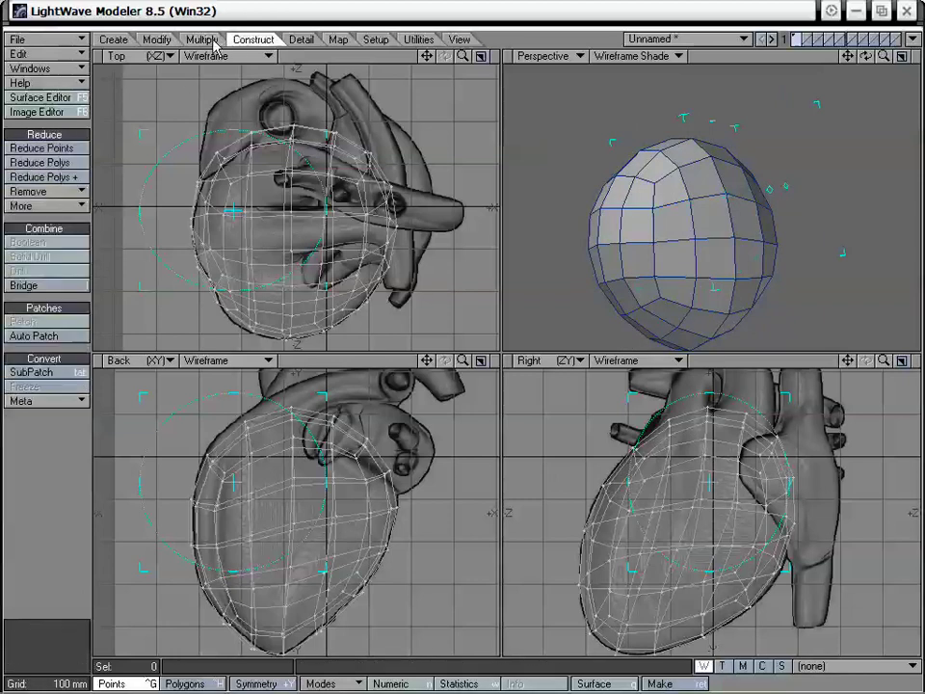
click(160, 40)
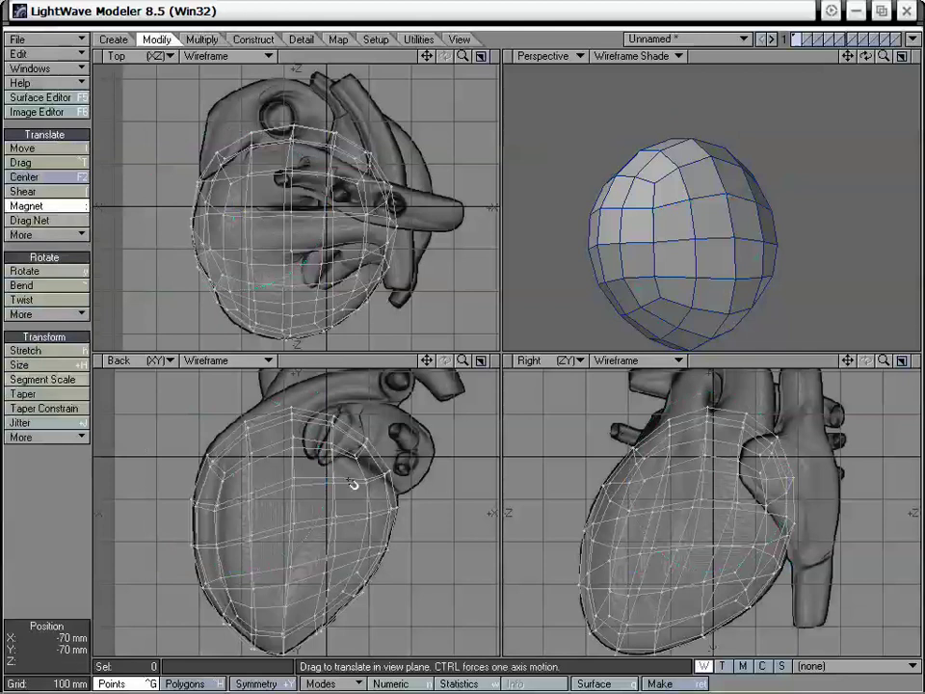
right_drag(258, 541, 351, 646)
key(space)
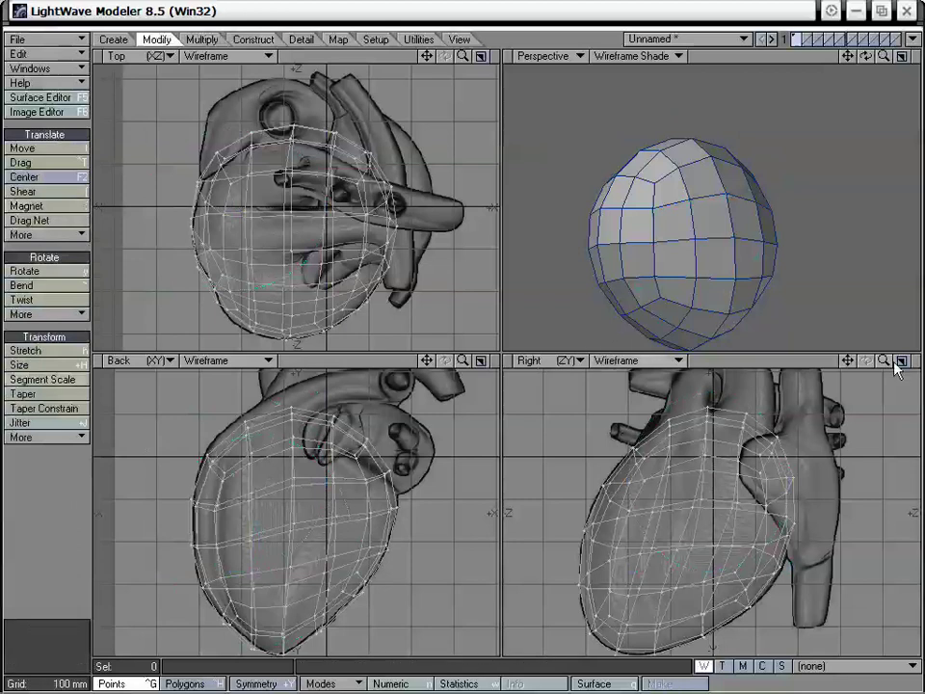
- Switch to polygon selection, pick two polygons at the top of the mesh, and clear the selection
drag(848, 361, 850, 372)
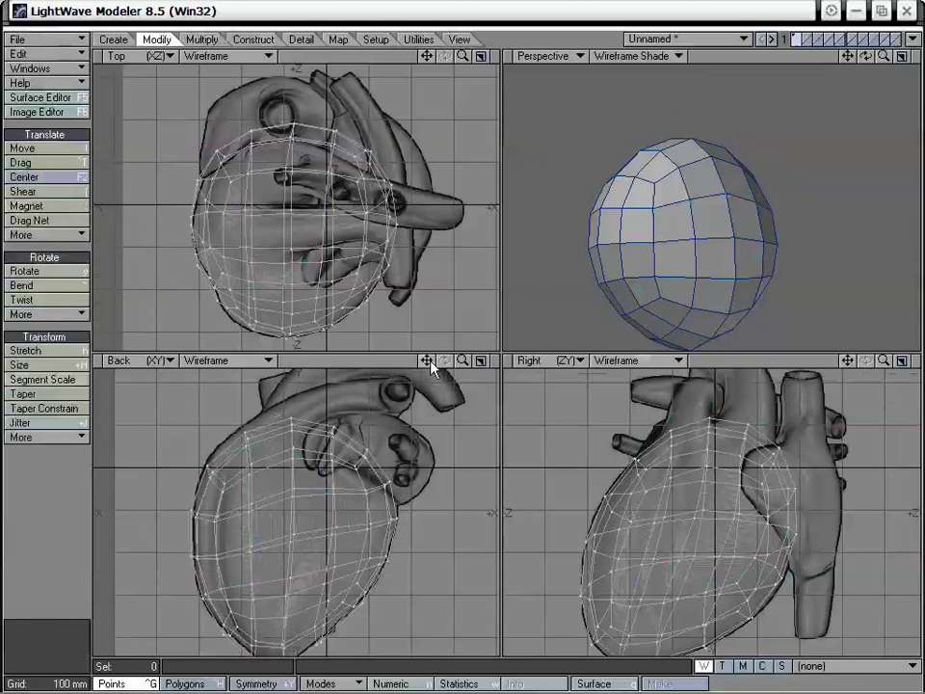
drag(428, 361, 421, 405)
drag(457, 364, 459, 367)
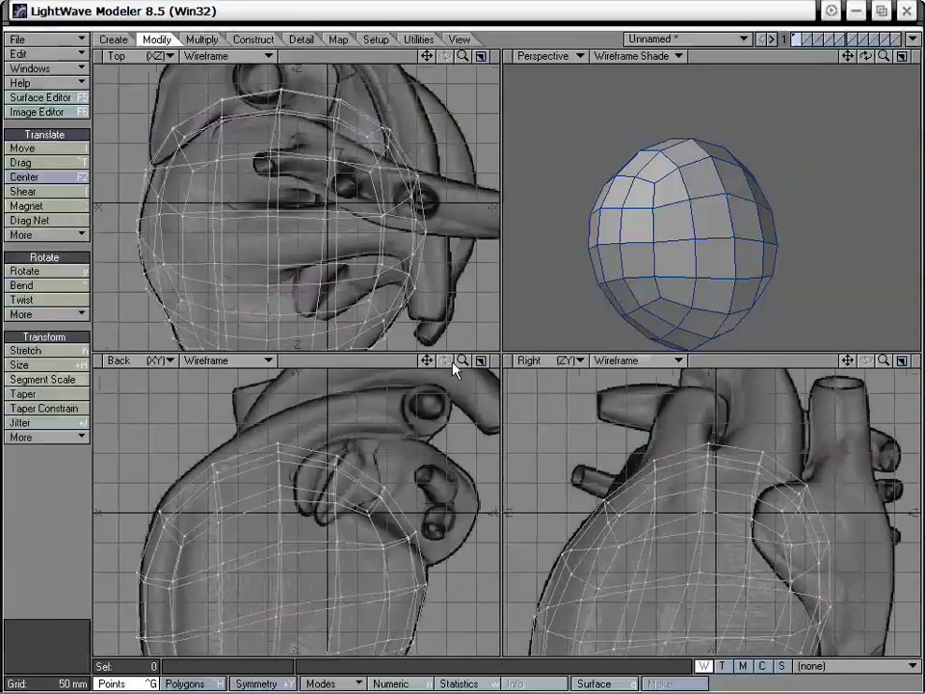
mouse_move(427, 55)
mouse_down()
mouse_move(429, 88)
mouse_move(430, 71)
mouse_up()
drag(426, 359, 430, 361)
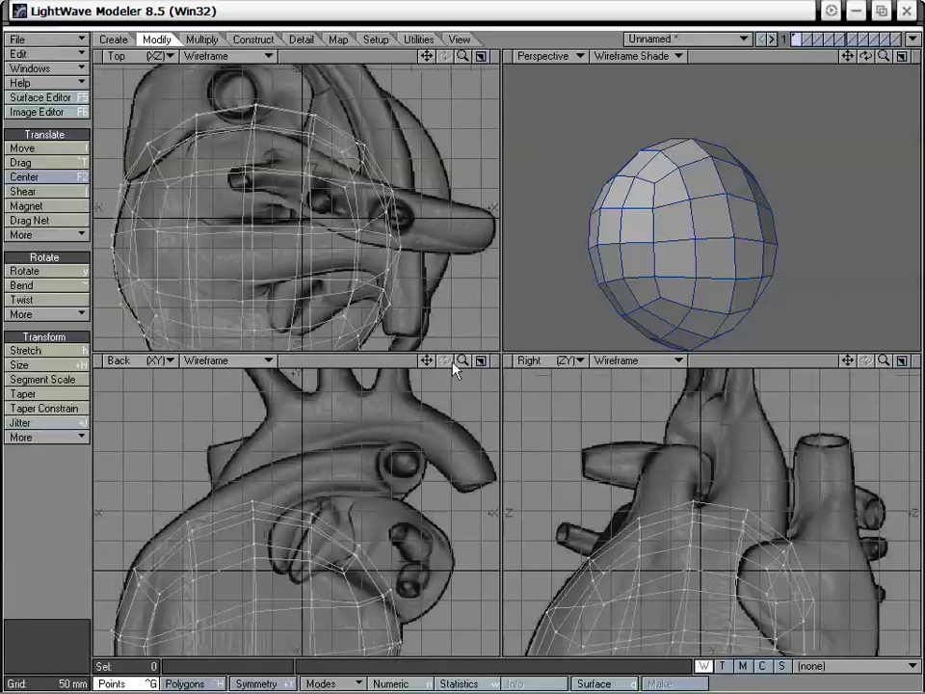
drag(463, 359, 437, 357)
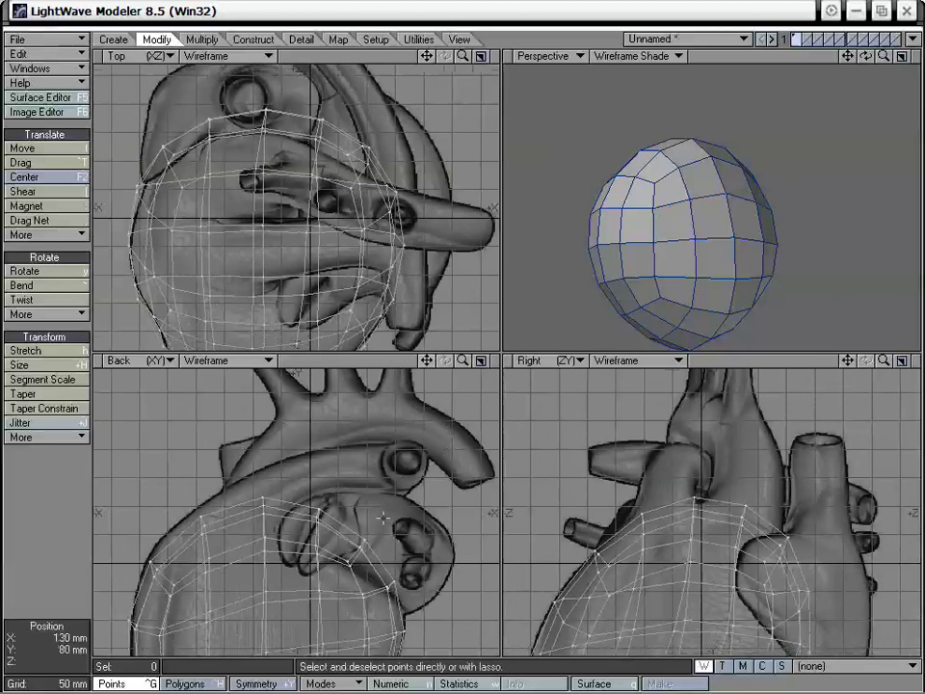
key(ctrl+h)
click(246, 503)
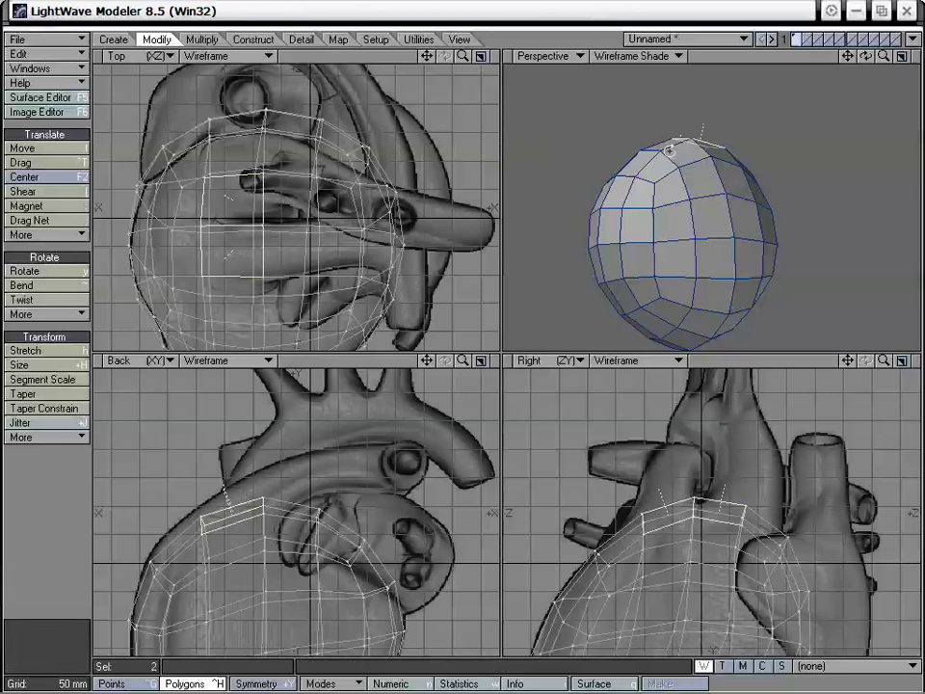
alt+drag(698, 217, 750, 232)
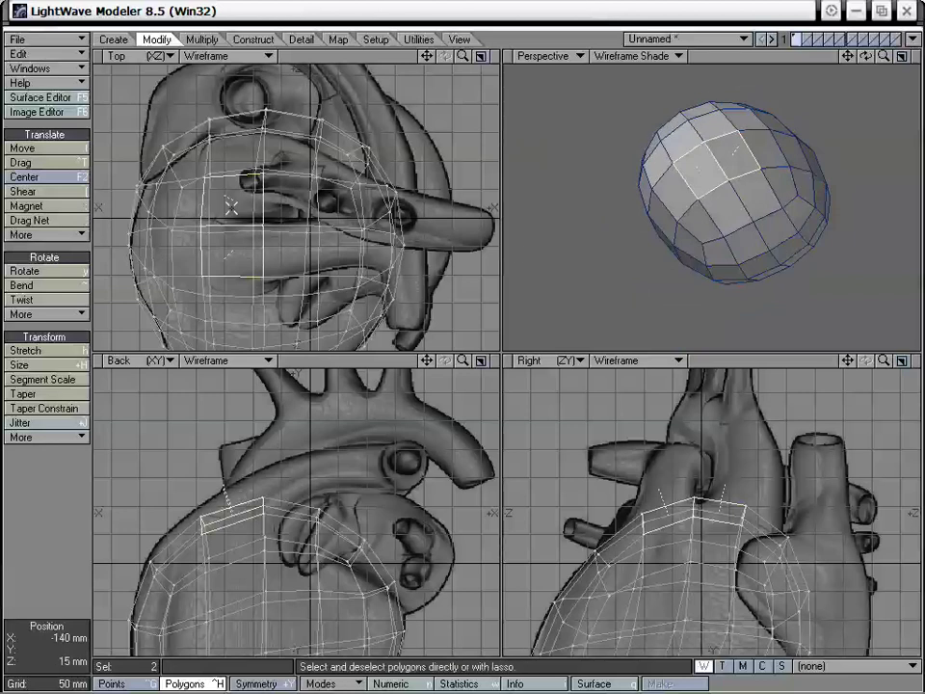
click(35, 537)
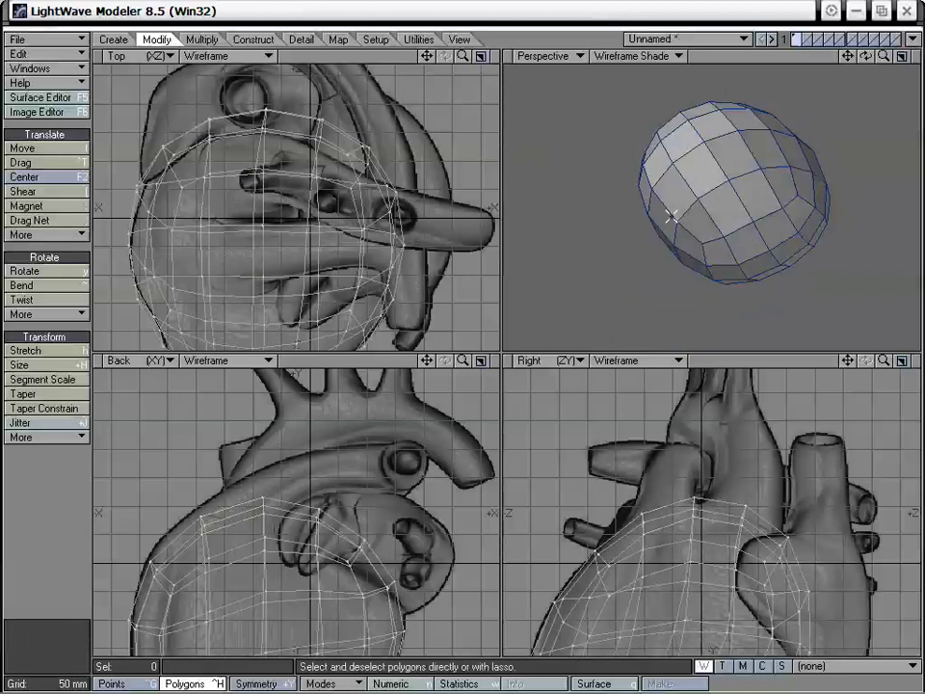
alt+drag(681, 200, 617, 241)
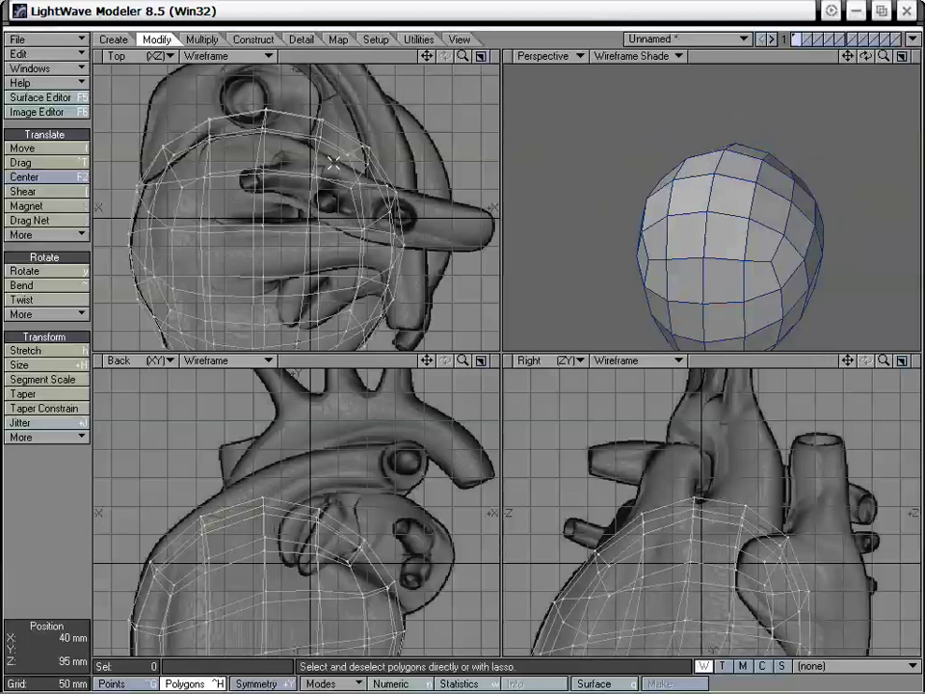
- Select the -X polygon on the +Z side of the mesh's top and enlarge it toward +X and -Z with Drag
click(749, 185)
mouse_move(683, 199)
mouse_down()
mouse_move(705, 233)
mouse_move(674, 183)
mouse_move(696, 149)
mouse_move(698, 190)
mouse_move(748, 182)
mouse_move(694, 237)
mouse_move(774, 247)
mouse_move(770, 269)
mouse_up()
alt+drag(705, 238, 761, 252)
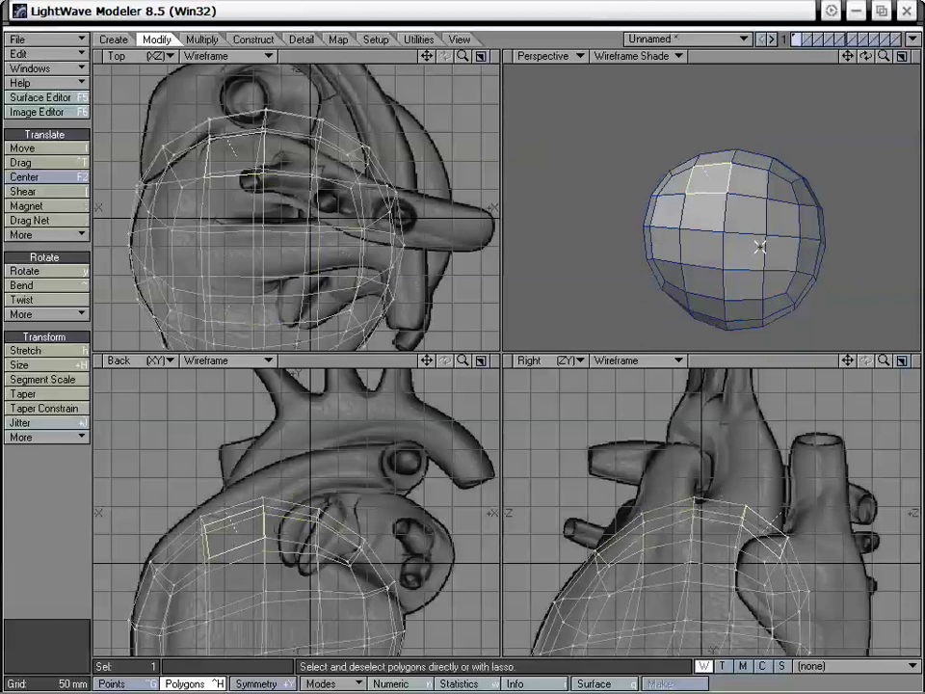
key(ctrl+t)
alt+drag(717, 188, 728, 238)
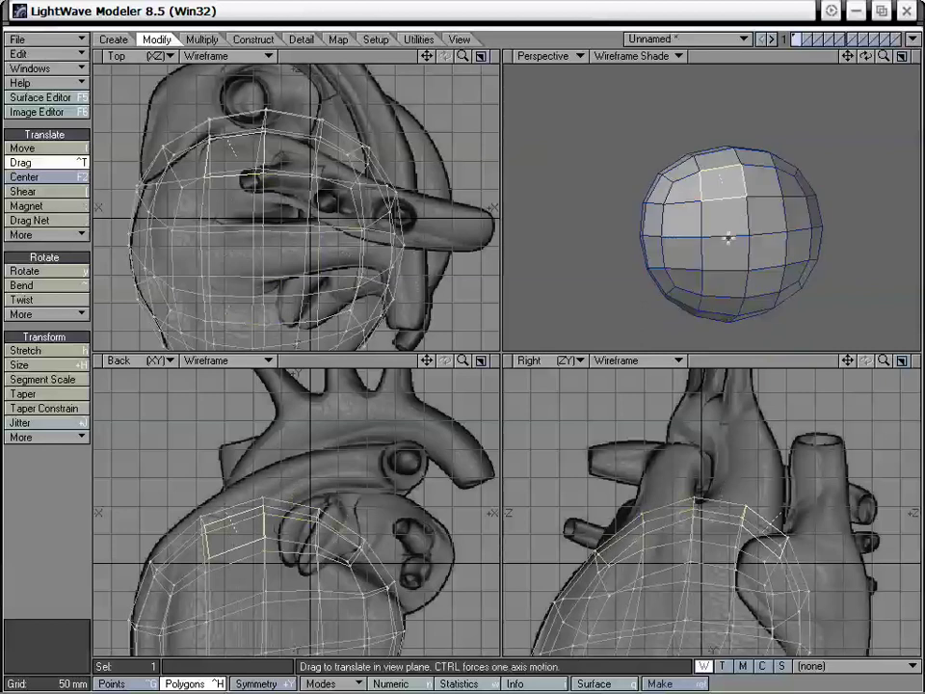
drag(746, 198, 705, 227)
drag(745, 171, 667, 207)
drag(728, 164, 711, 208)
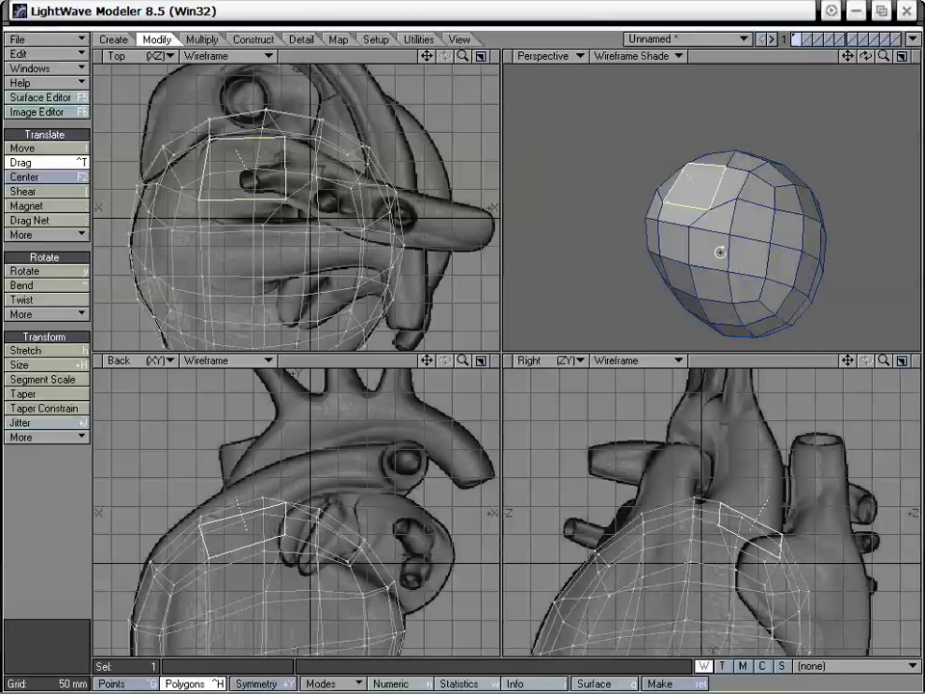
- Pull the enlarged polygon's +X/-Z corner slightly down and back toward -X and -Z with Drag, and deselect the polygon
alt+drag(719, 251, 717, 138)
alt+drag(717, 154, 817, 254)
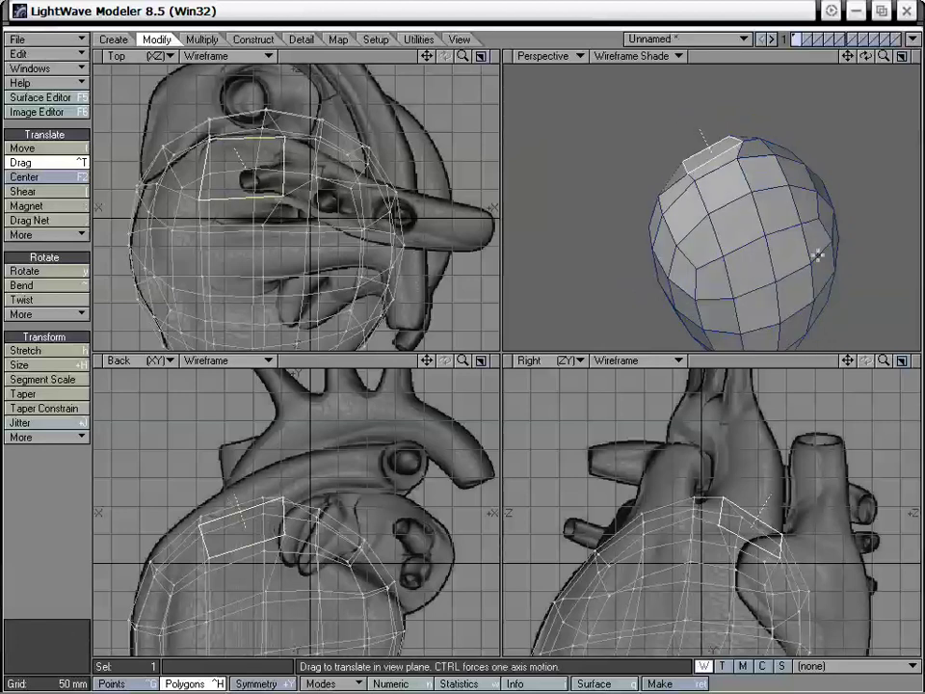
drag(747, 145, 753, 169)
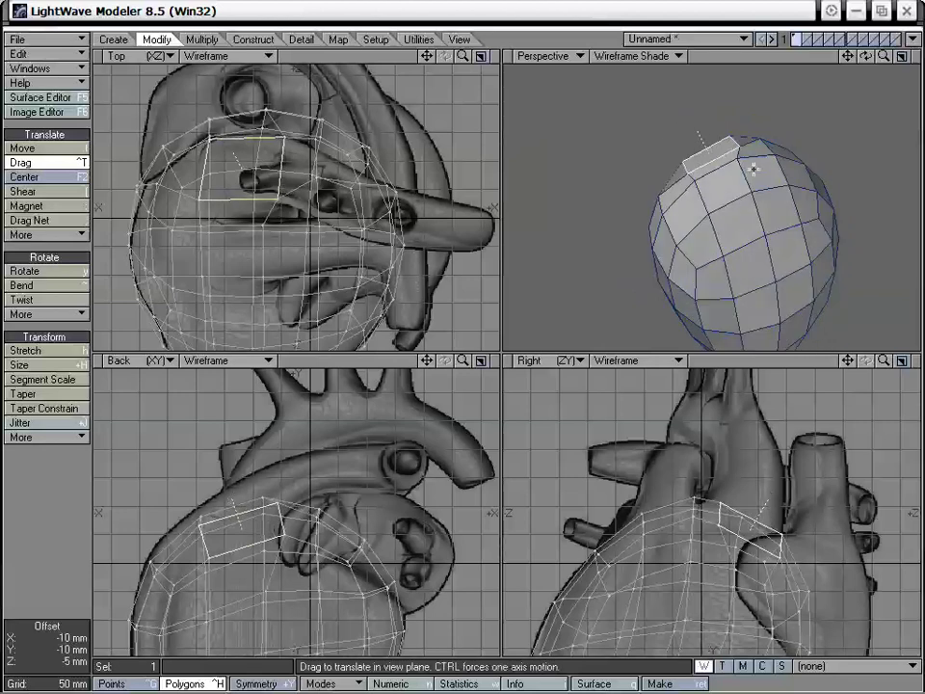
alt+drag(666, 234, 747, 250)
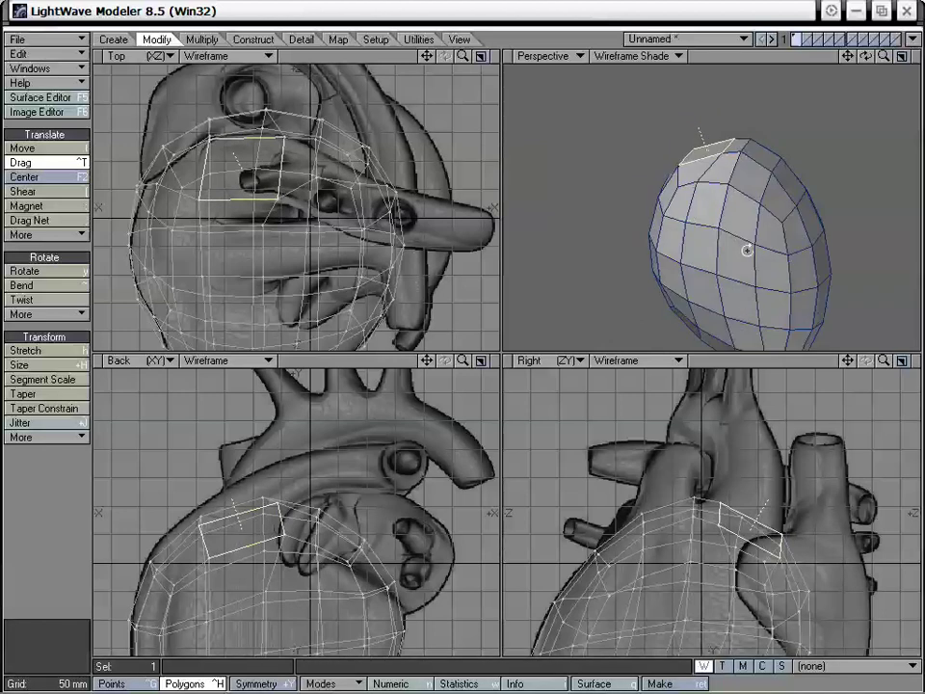
alt+drag(720, 207, 778, 171)
drag(733, 144, 730, 280)
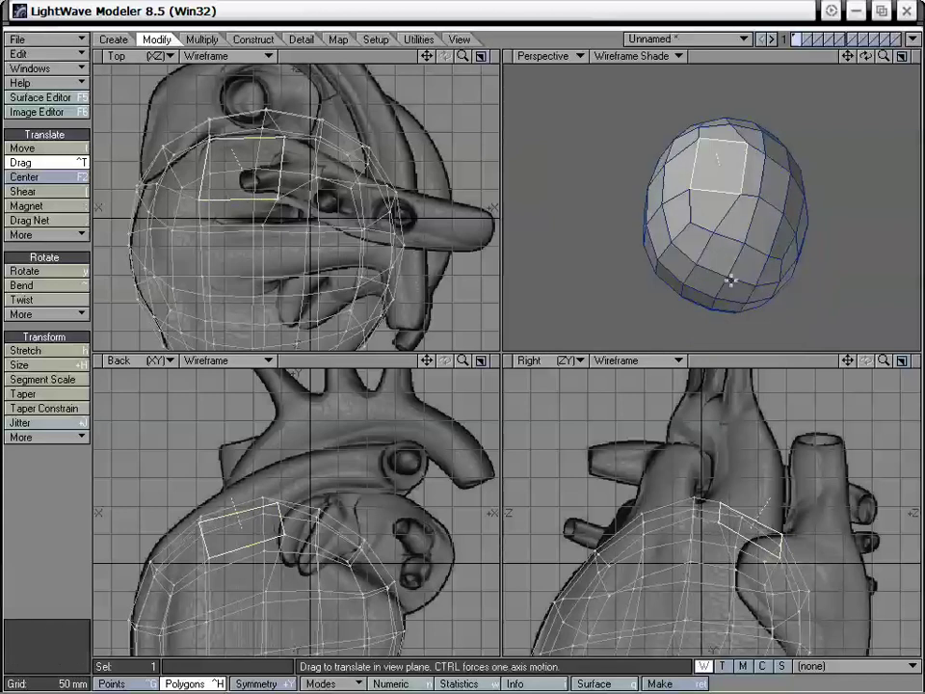
drag(749, 152, 742, 147)
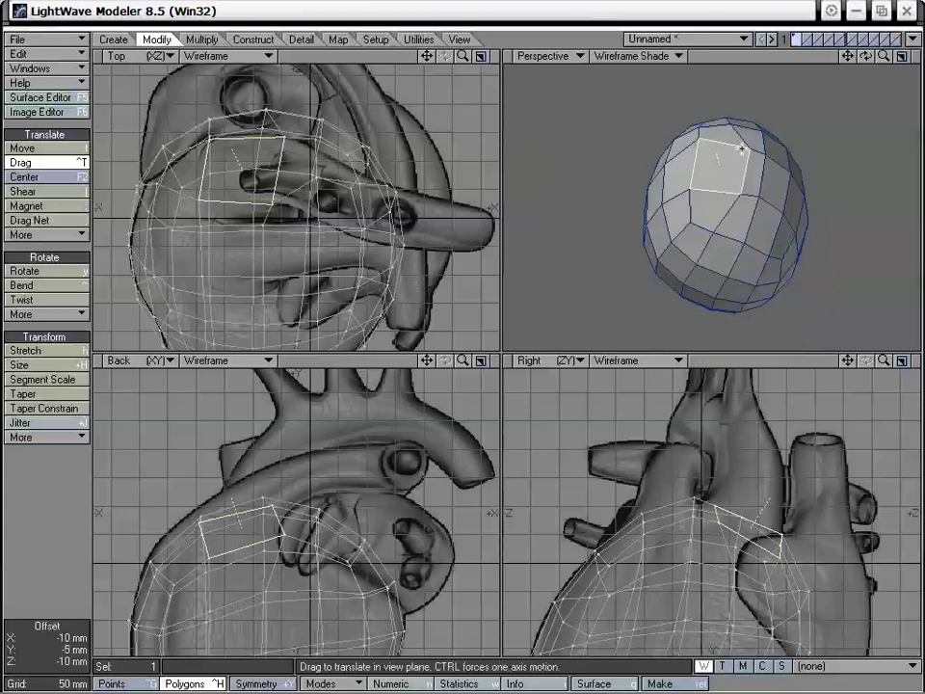
key(space)
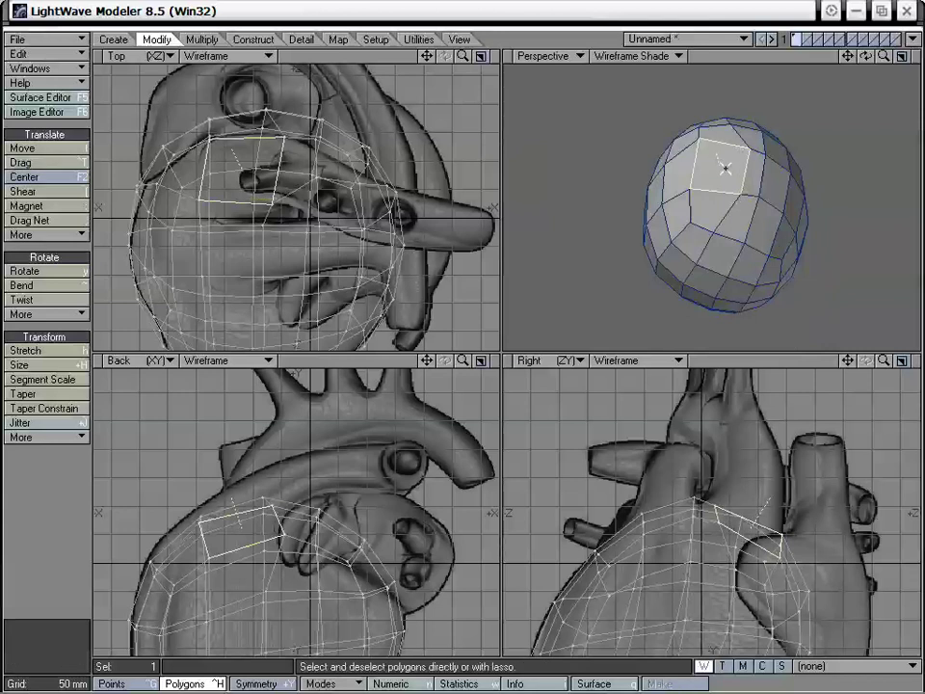
click(725, 168)
- Select the adjoining polygon toward -Z, narrow it by dragging its -Z corners toward +Z, and deselect it
alt+drag(785, 204, 744, 198)
click(740, 173)
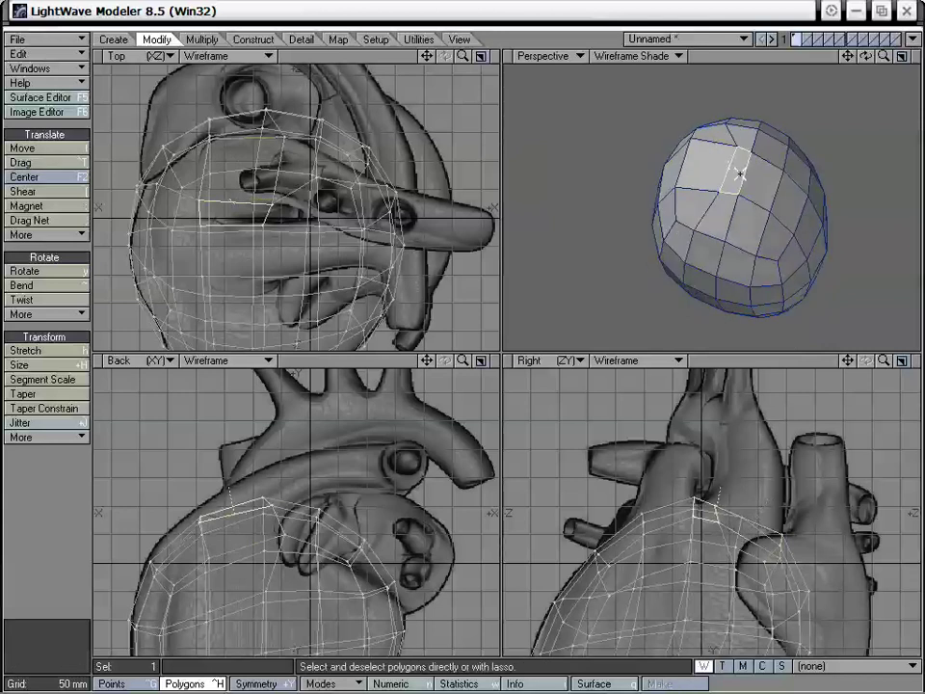
key(ctrl+t)
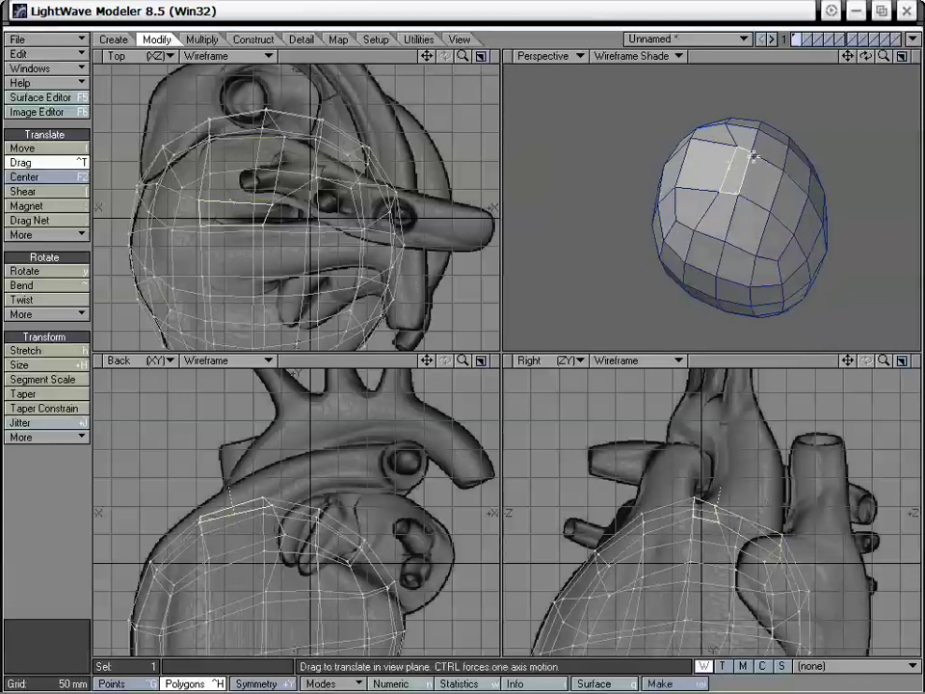
mouse_move(751, 154)
mouse_down()
mouse_move(744, 171)
mouse_move(744, 149)
mouse_up()
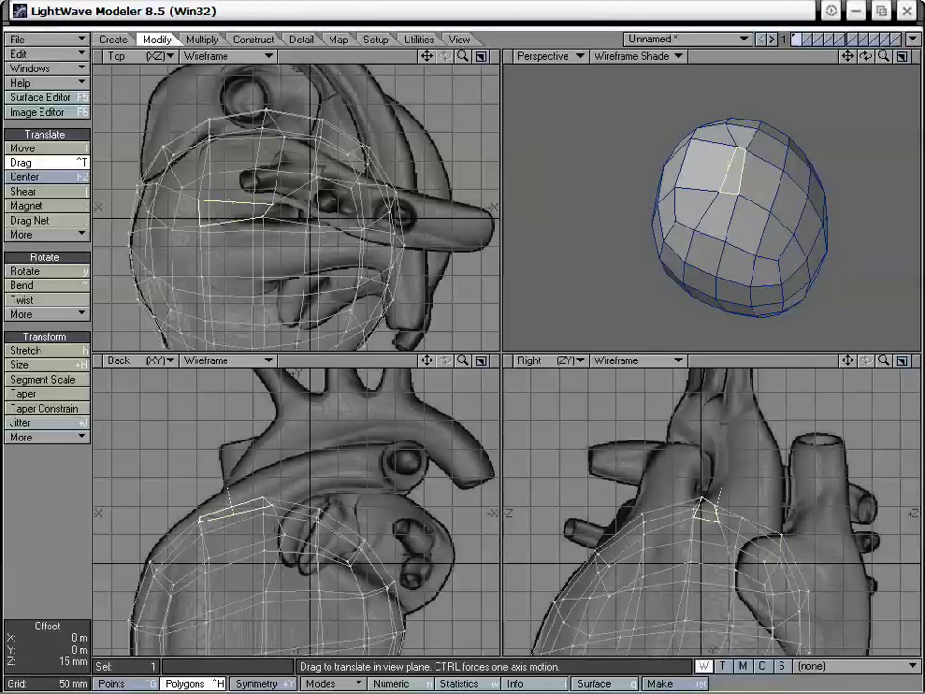
drag(735, 193, 742, 154)
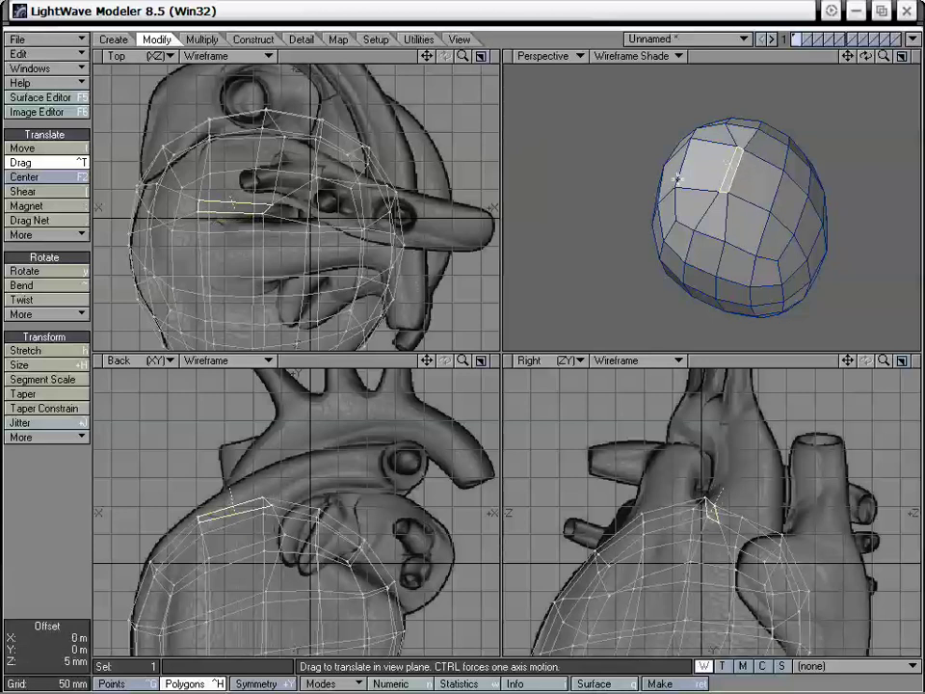
click(2, 533)
- Select the adjoining top polygon toward -Z, drag its corners to widen it toward +X and -Z, and deselect it
click(755, 174)
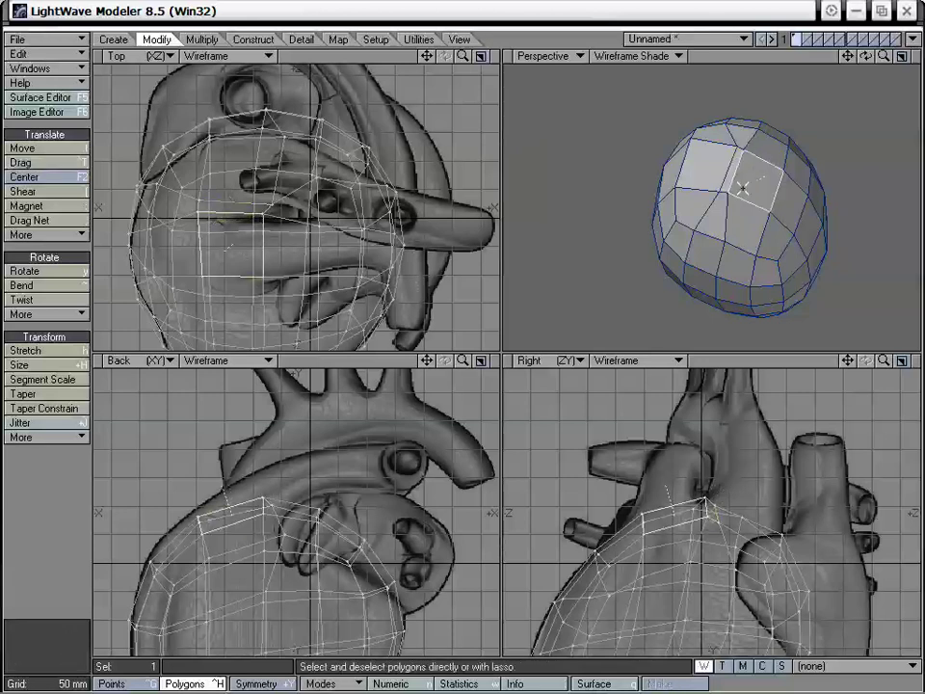
alt+drag(765, 194, 667, 295)
key(ctrl+t)
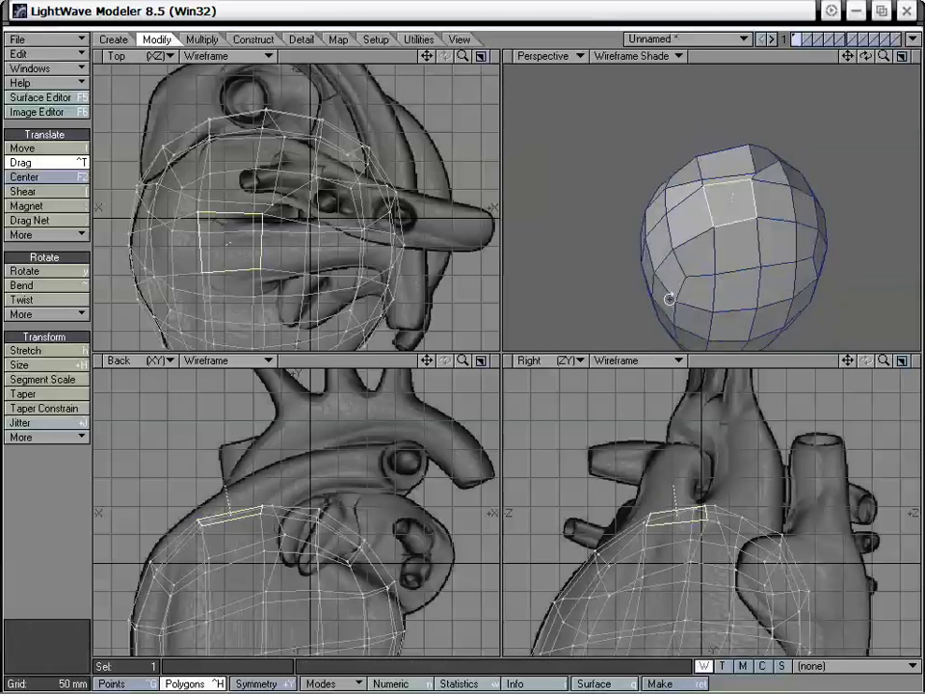
alt+drag(751, 211, 729, 256)
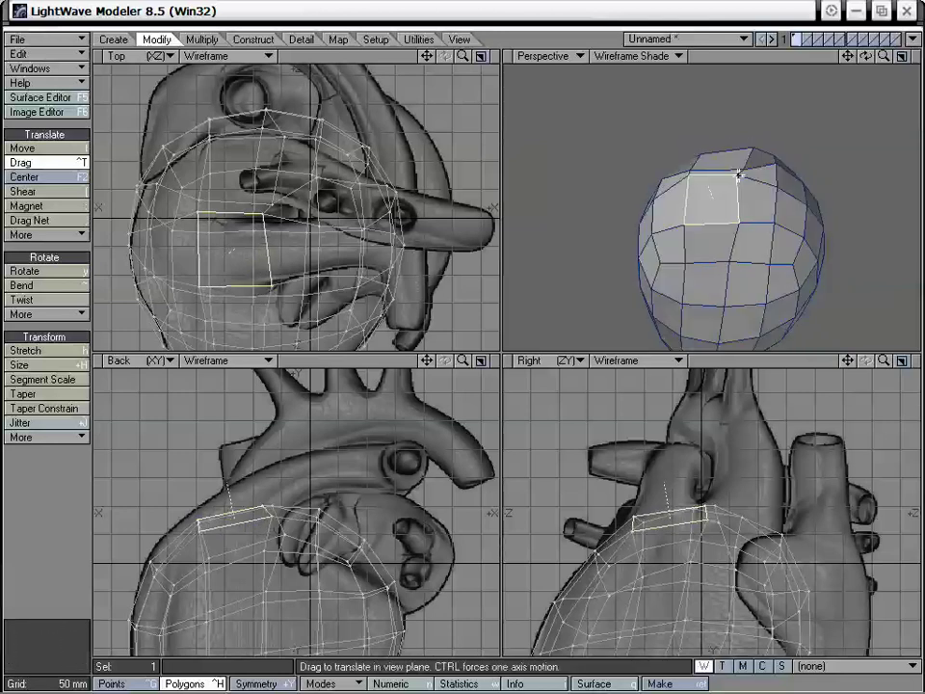
drag(739, 176, 687, 199)
alt+drag(673, 246, 811, 128)
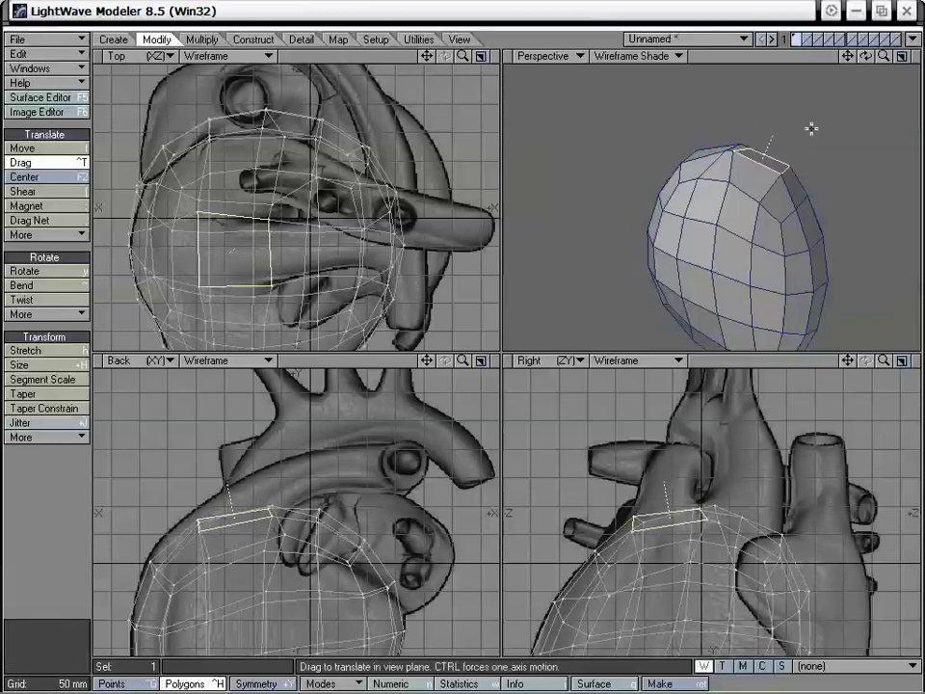
drag(732, 150, 757, 244)
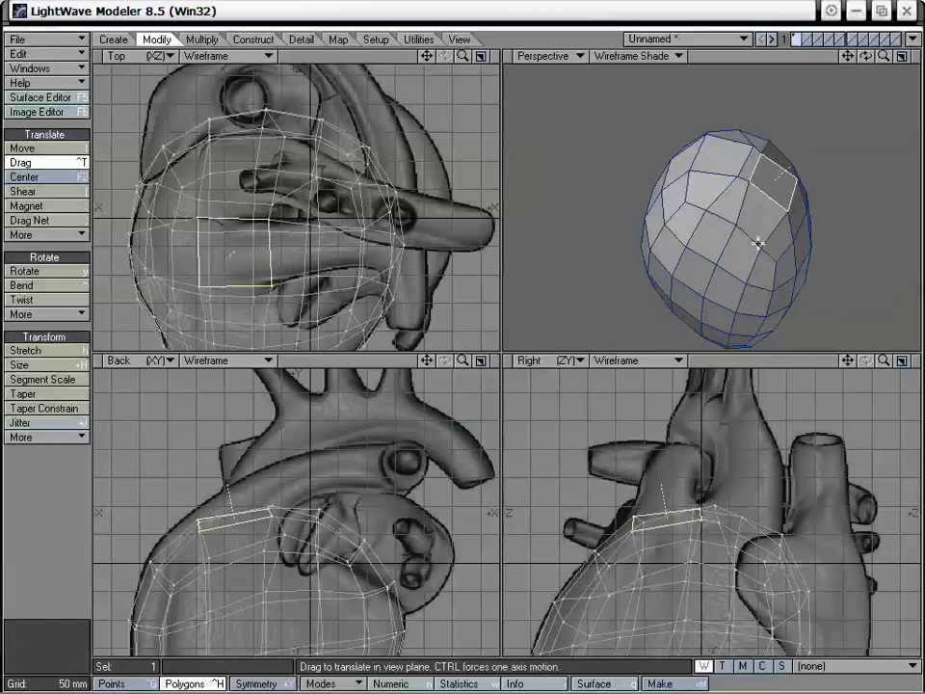
key(space)
click(75, 500)
- Select the large -X polygon on the +Z side of the top, extend it with Smooth Shift, and move the new end straight up
alt+drag(868, 151, 709, 159)
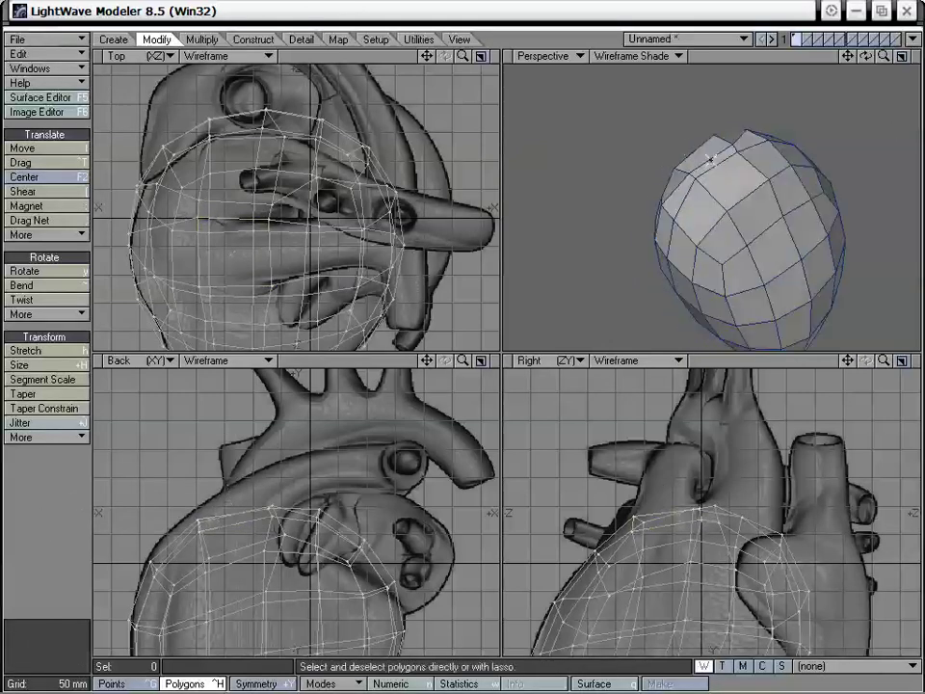
click(701, 154)
alt+drag(734, 232, 740, 239)
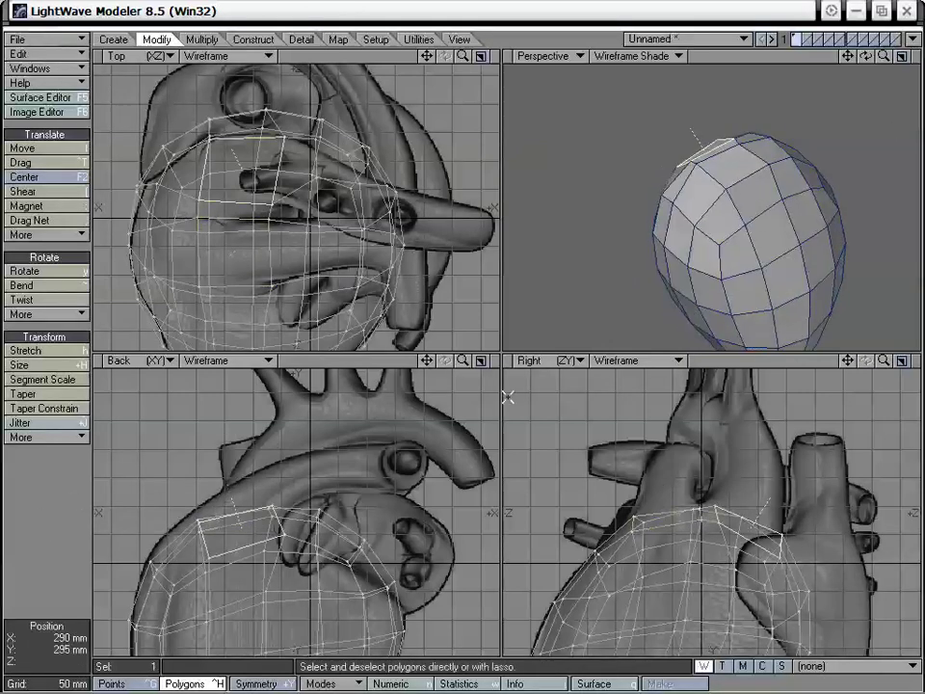
drag(426, 361, 414, 374)
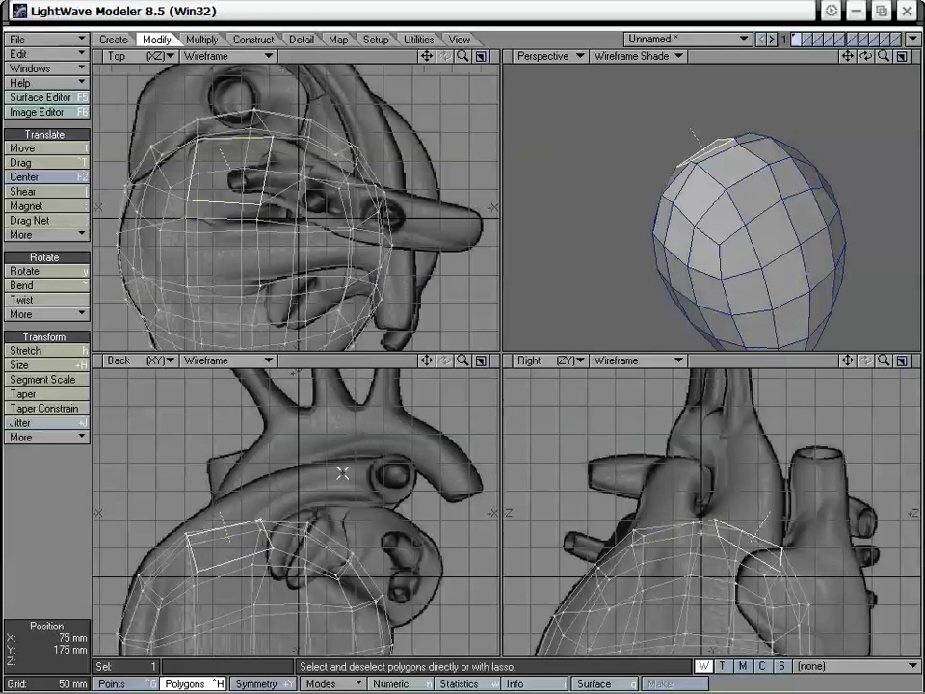
key(f)
click(335, 453)
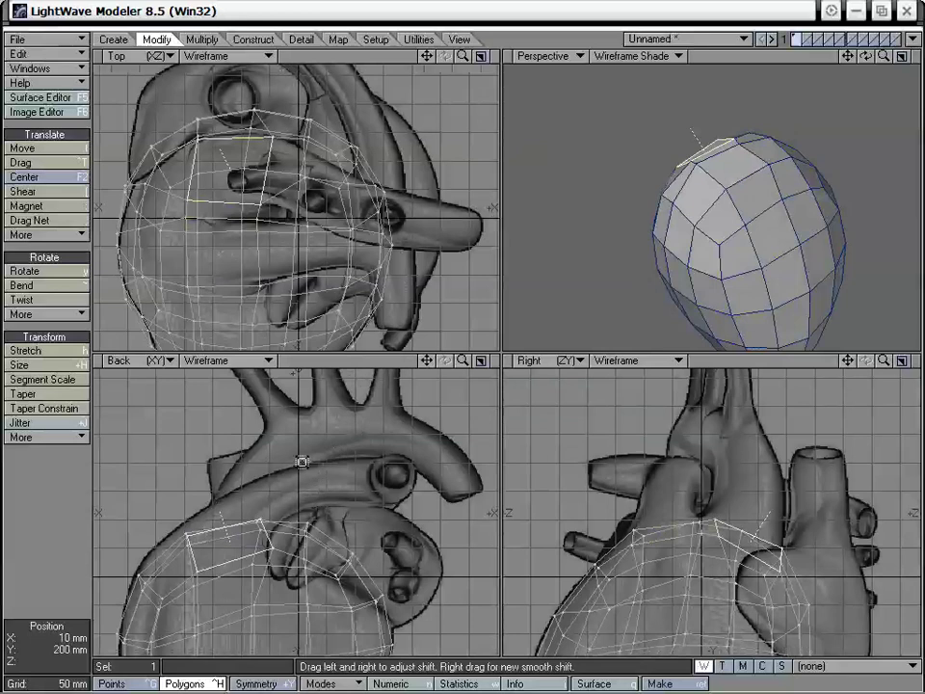
click(207, 40)
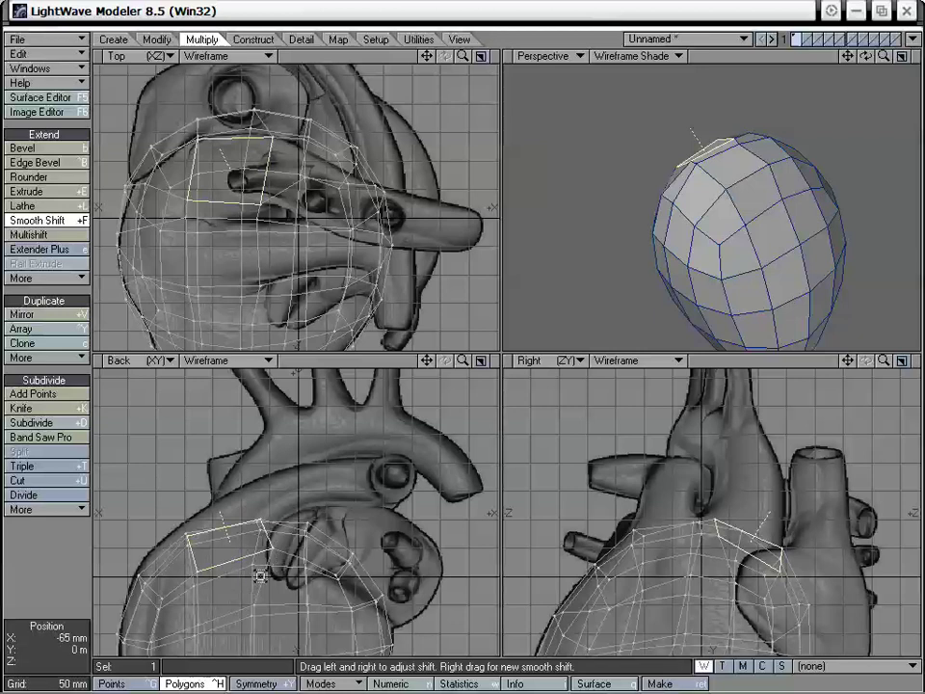
key(t)
drag(261, 576, 260, 536)
alt+drag(666, 224, 799, 143)
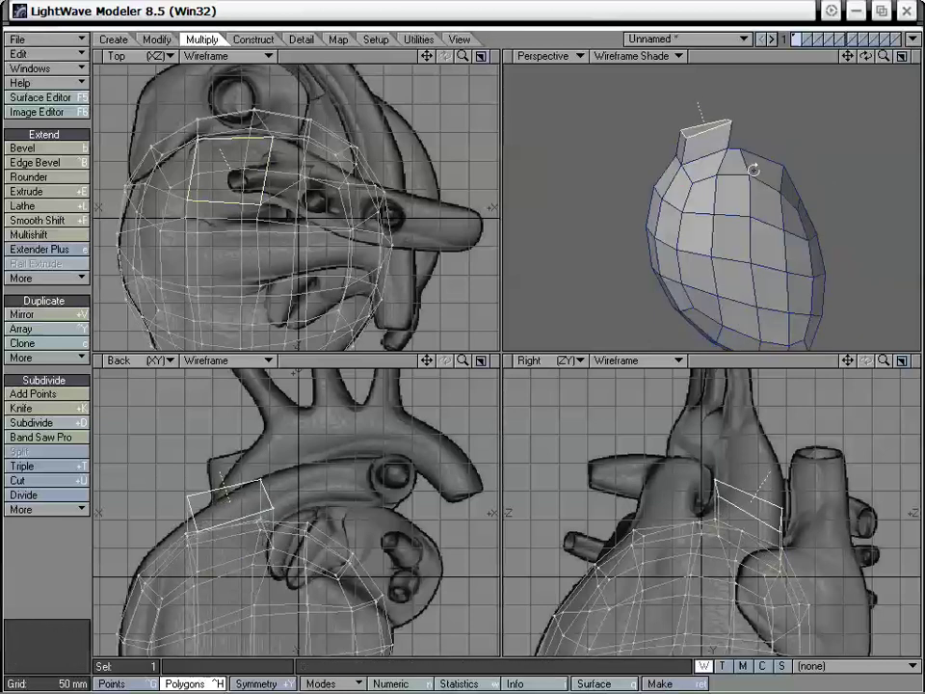
alt+drag(754, 170, 720, 254)
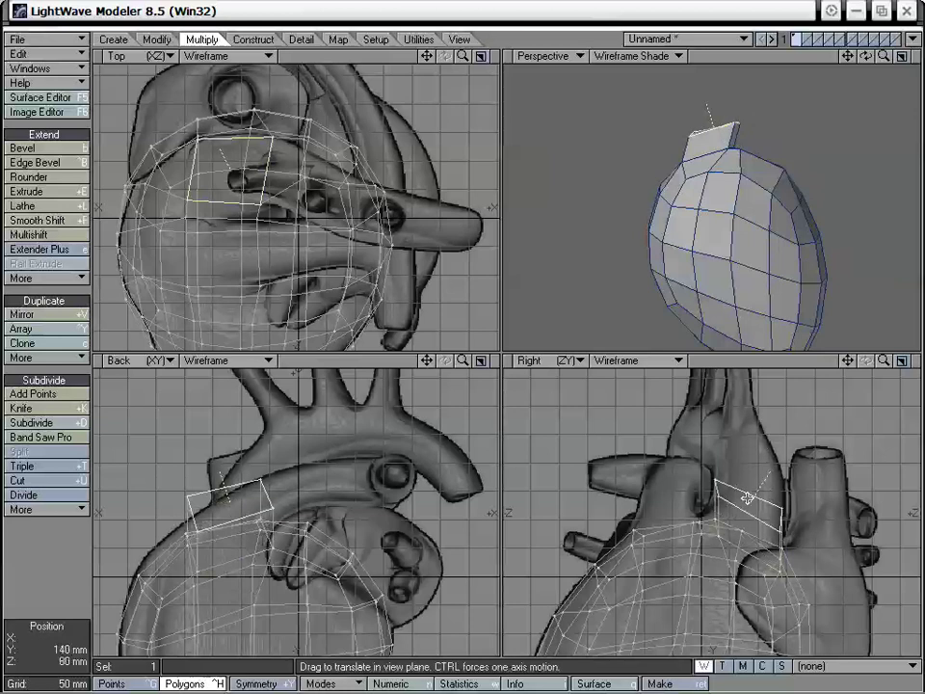
- Flatten the extended end polygon along Y with Stretch and raise it slightly
key(h)
drag(755, 495, 756, 559)
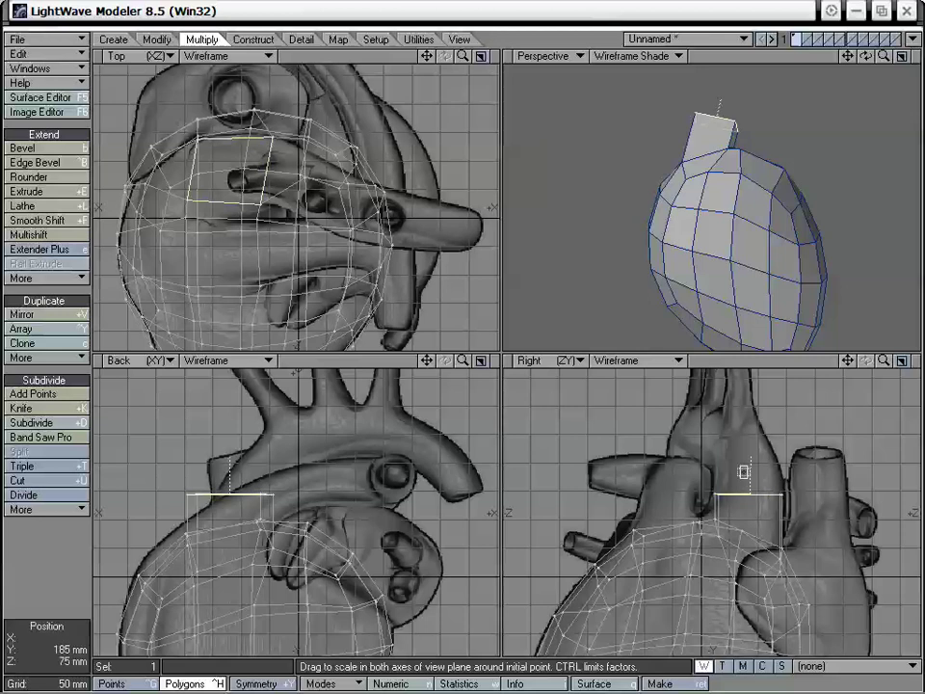
drag(757, 462, 757, 452)
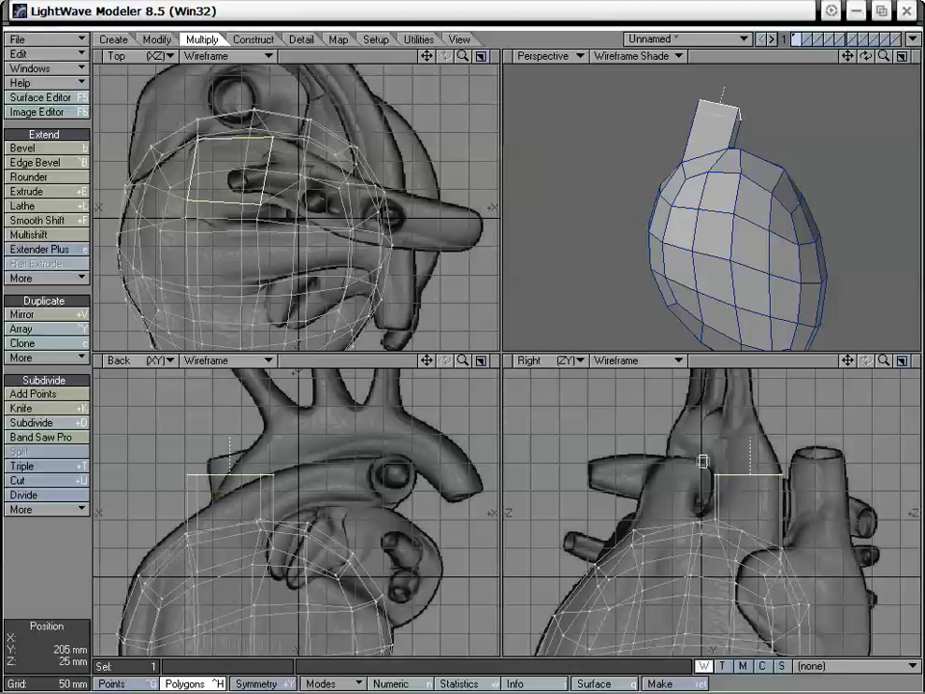
key(h)
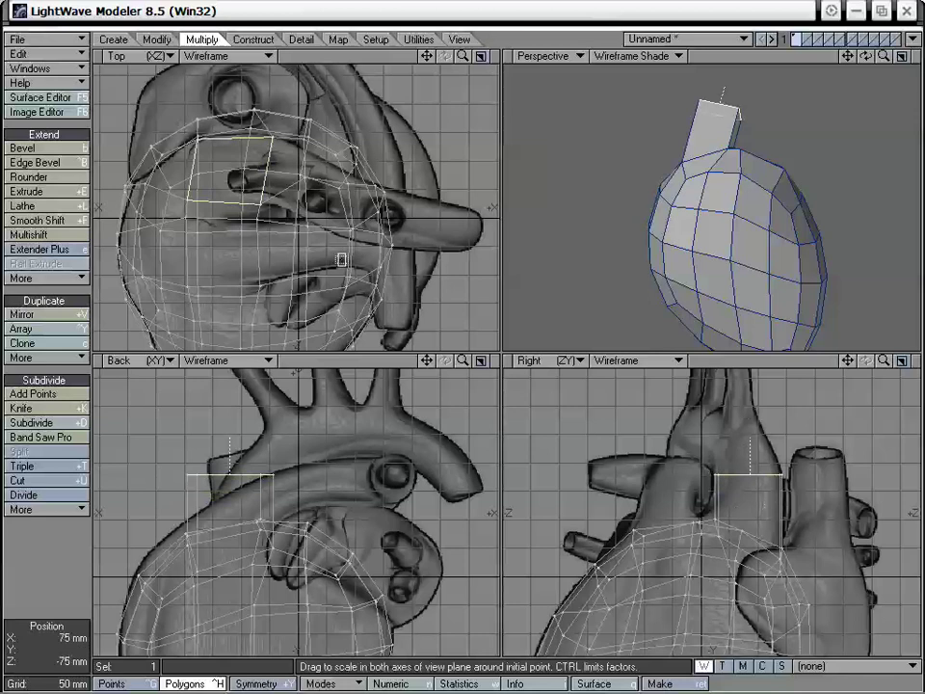
- Drag the end polygon's corners in the XZ plane to make it a more regular rectangle
key(ctrl+t)
drag(190, 201, 198, 204)
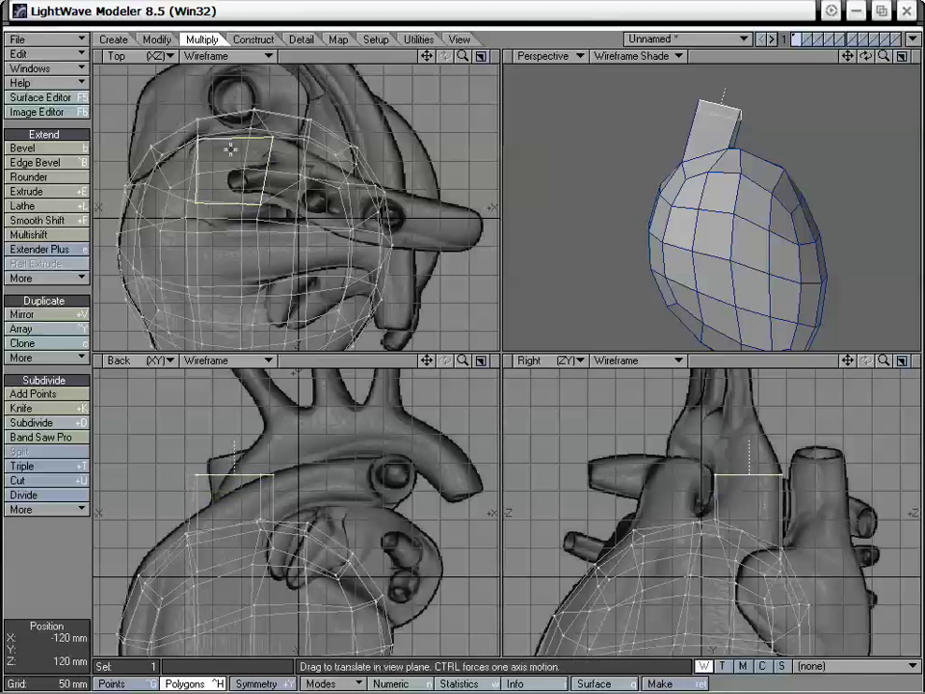
drag(272, 136, 262, 140)
drag(197, 142, 198, 143)
drag(198, 203, 197, 202)
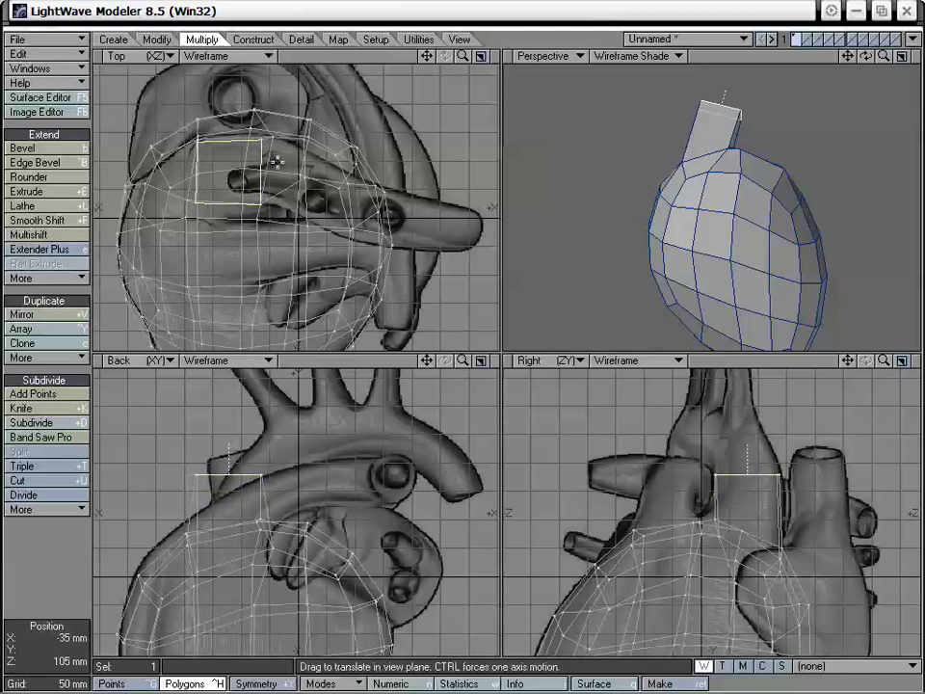
drag(263, 138, 269, 138)
drag(261, 204, 264, 203)
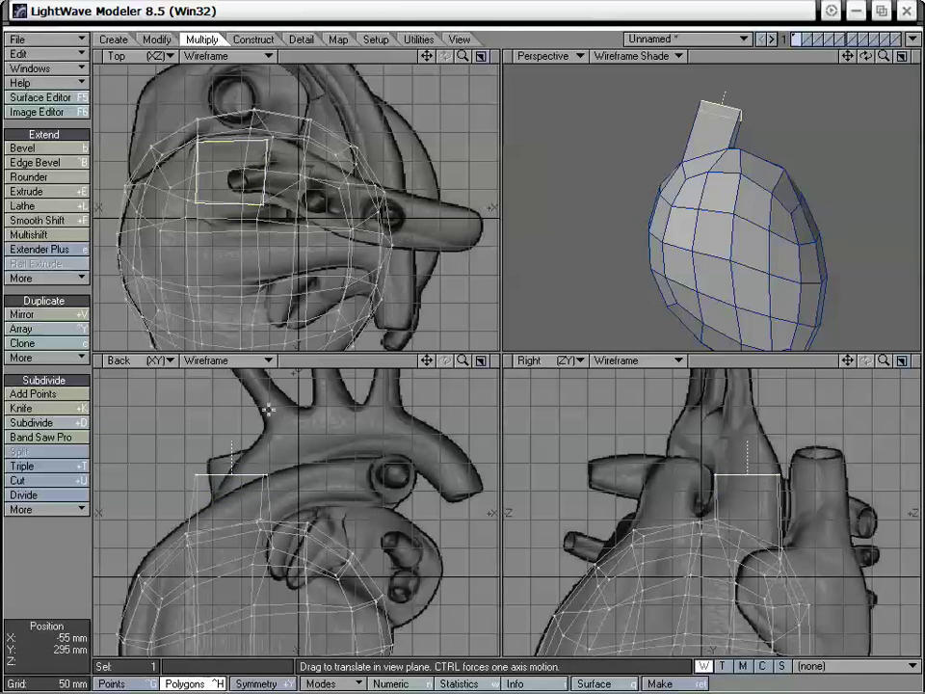
- Move the end polygon toward +X and slightly down onto the aorta's outline, and deselect it
drag(227, 481, 256, 489)
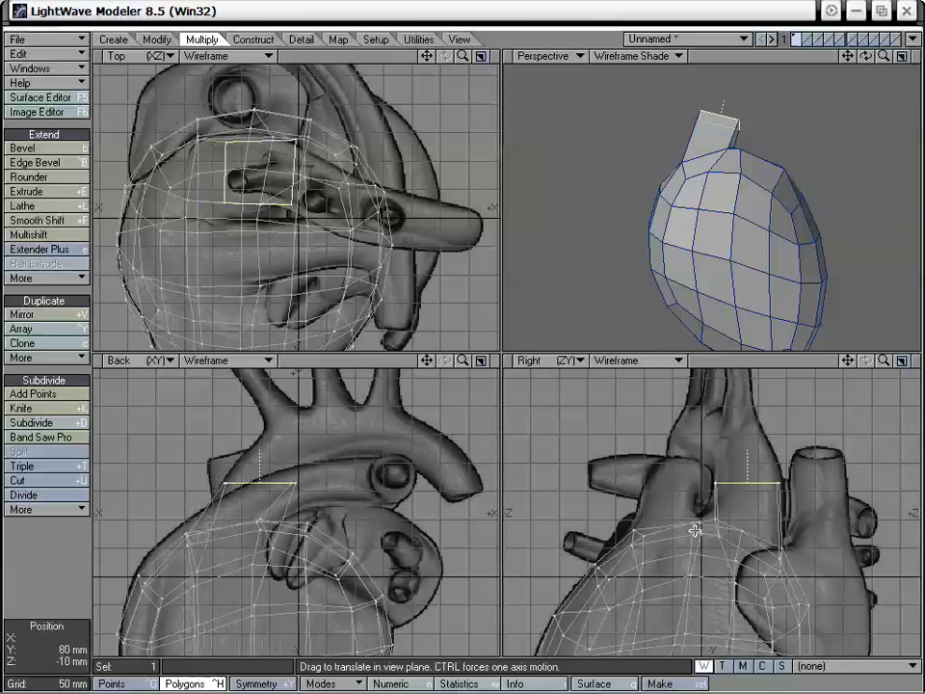
alt+drag(722, 331, 782, 249)
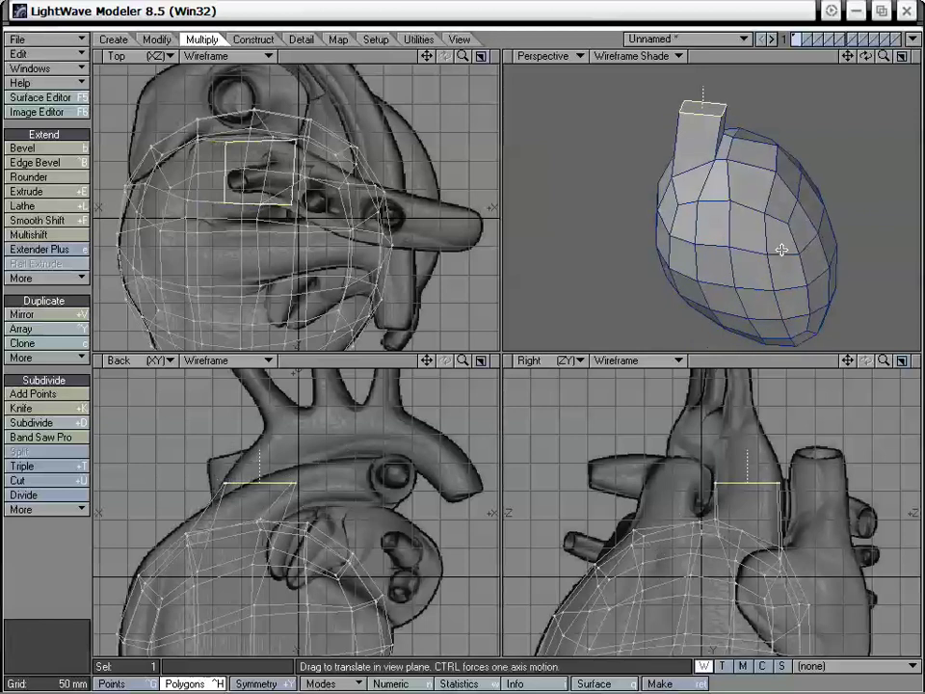
key(space)
key(/)
- Pull the vessel stub's -X base corner on its -Z side slightly toward -Z
alt+drag(711, 204, 669, 150)
key(t)
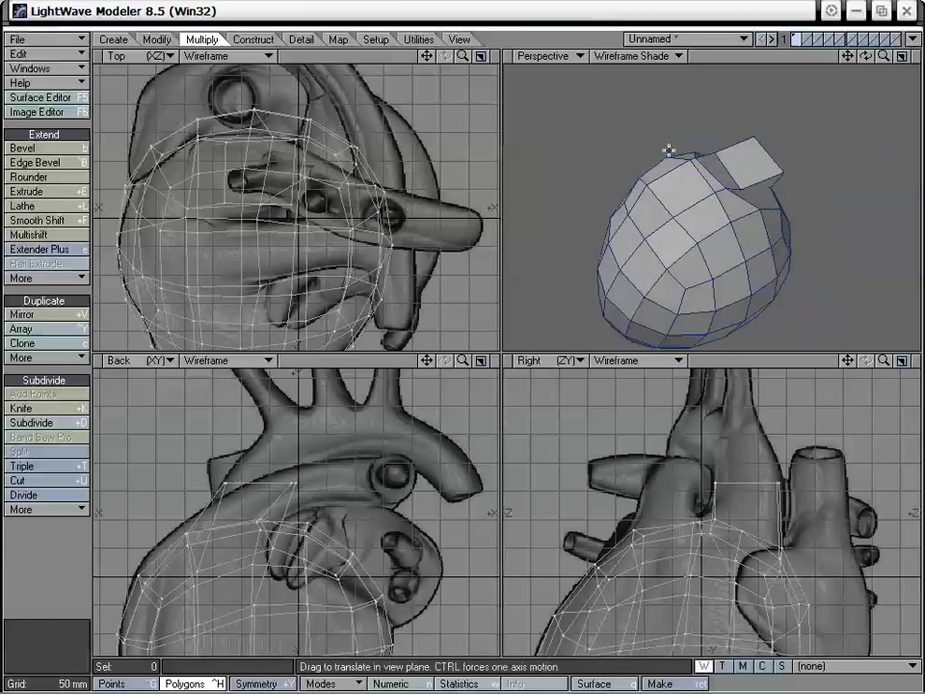
drag(729, 190, 738, 212)
key(space)
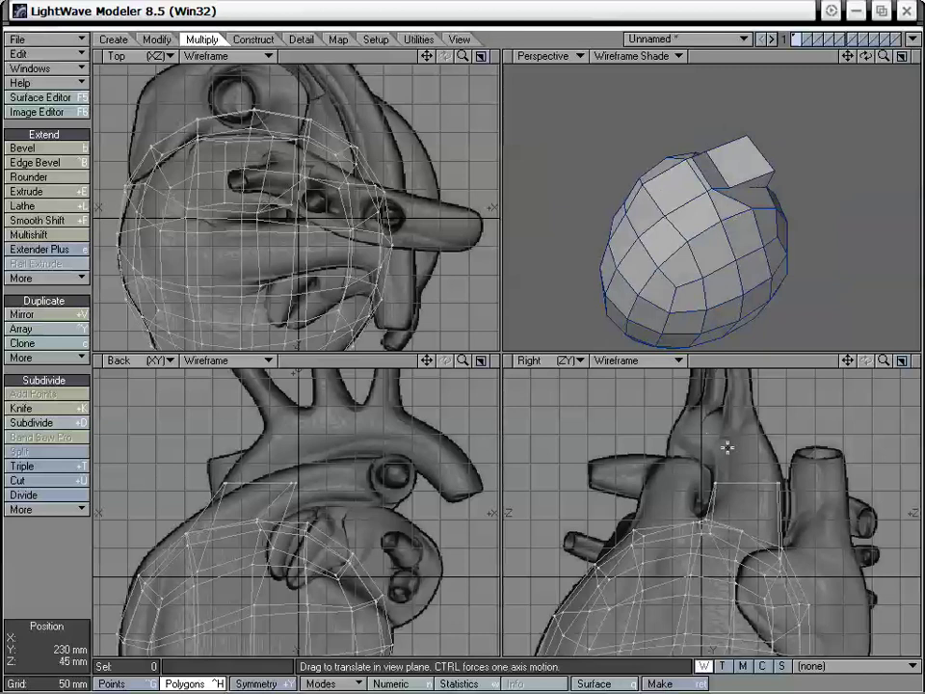
alt+drag(654, 235, 709, 189)
alt+drag(654, 276, 744, 275)
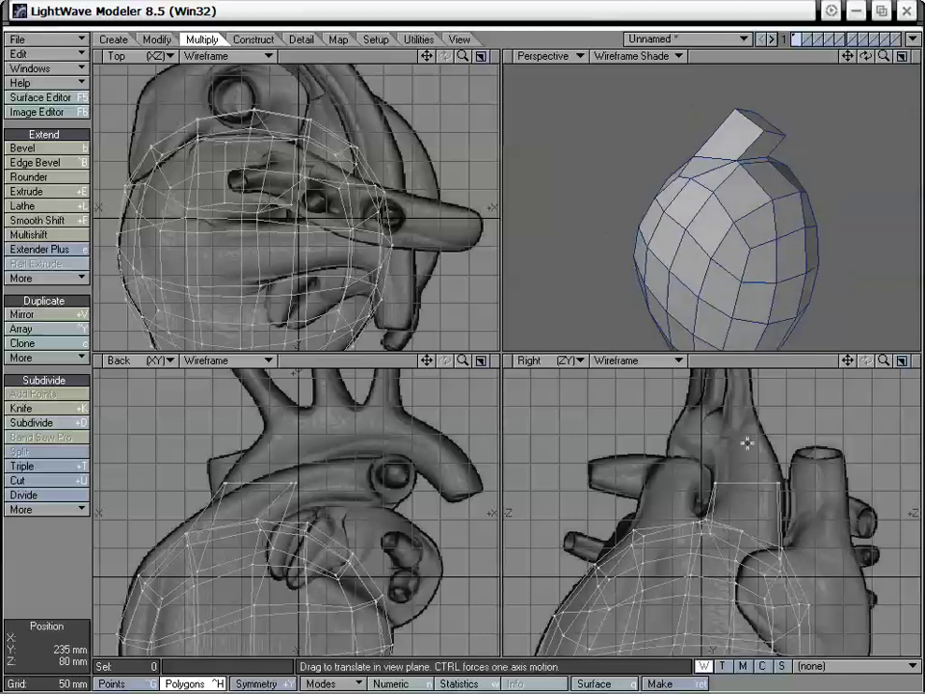
- Reselect the stub's end polygon and rotate it clockwise in the Back view to face along the aorta
key(ctrl+g)
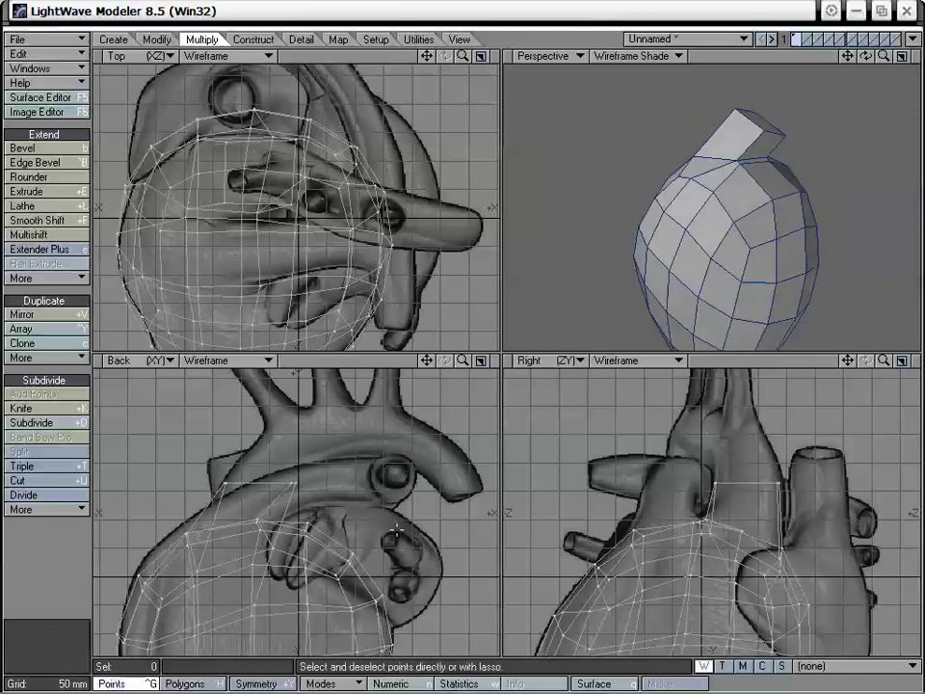
key(ctrl+h)
right_drag(317, 451, 265, 453)
right_drag(206, 474, 310, 489)
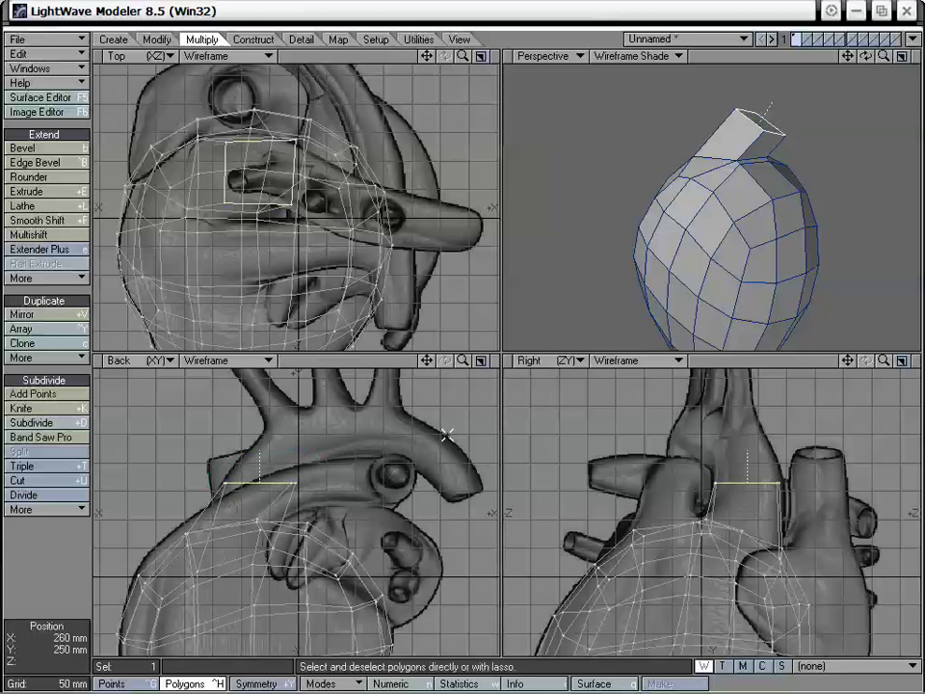
key(y)
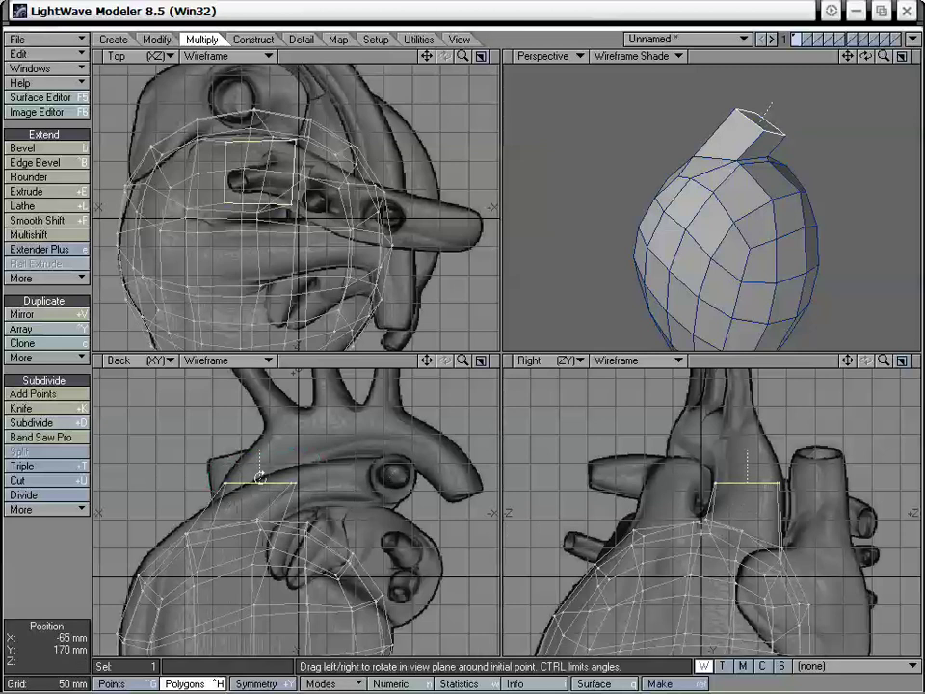
drag(255, 479, 193, 366)
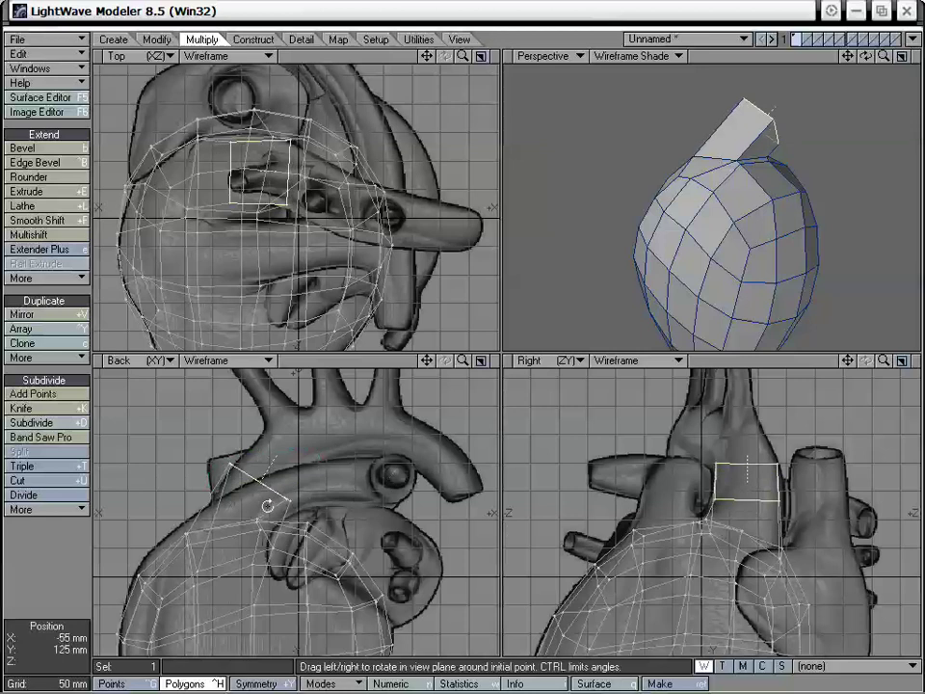
- Nudge the tilted end polygon slightly down toward -X and shrink it slightly with Stretch
key(t)
drag(266, 505, 242, 477)
key(h)
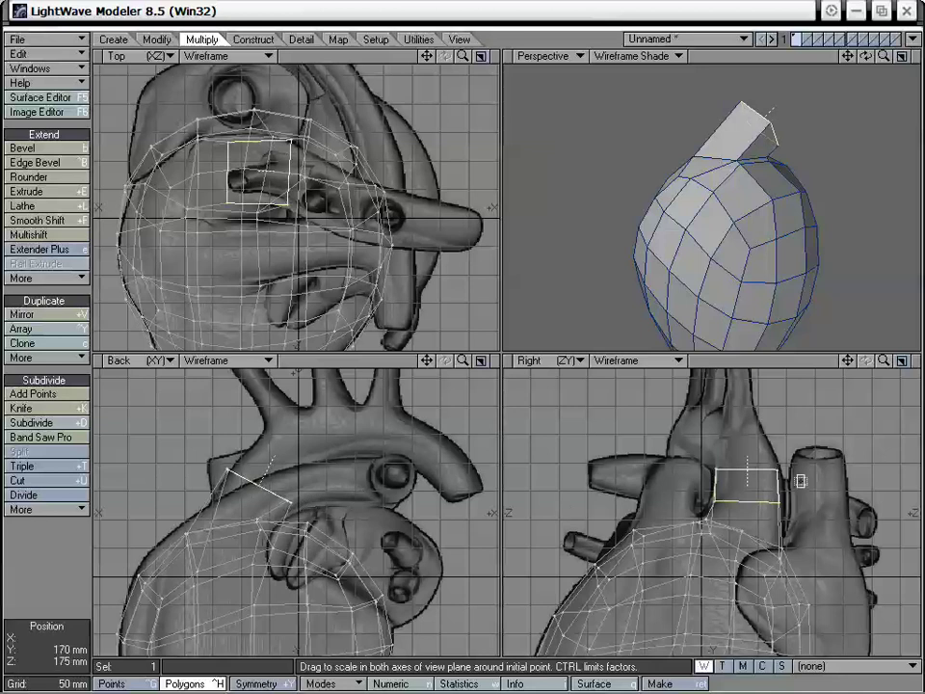
drag(293, 502, 283, 503)
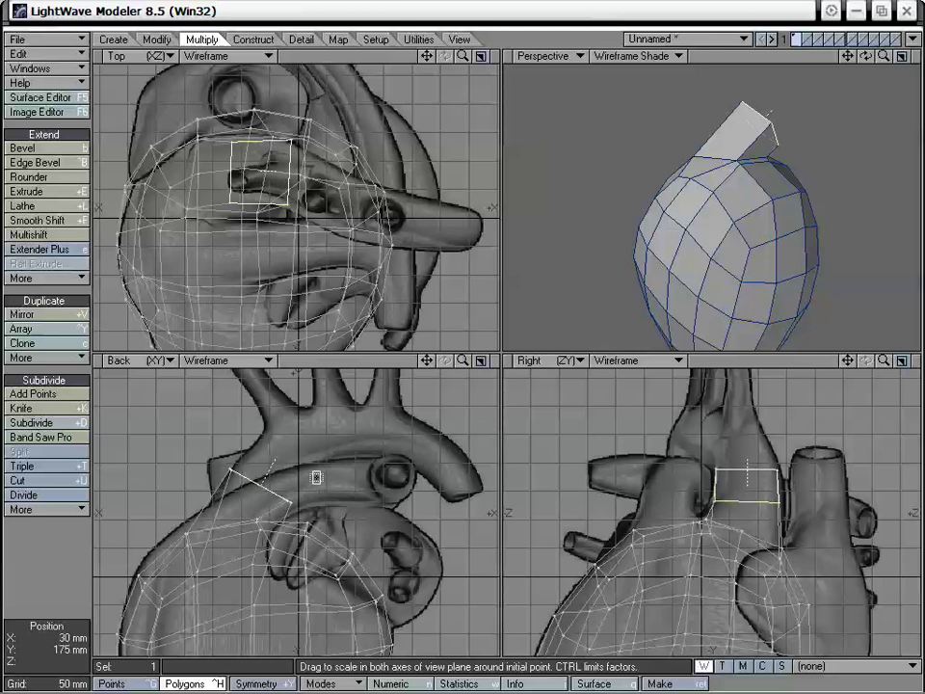
- Extend the end polygon with Smooth Shift, move it toward +X and up along the aorta, and rotate it further clockwise
key(shift+f)
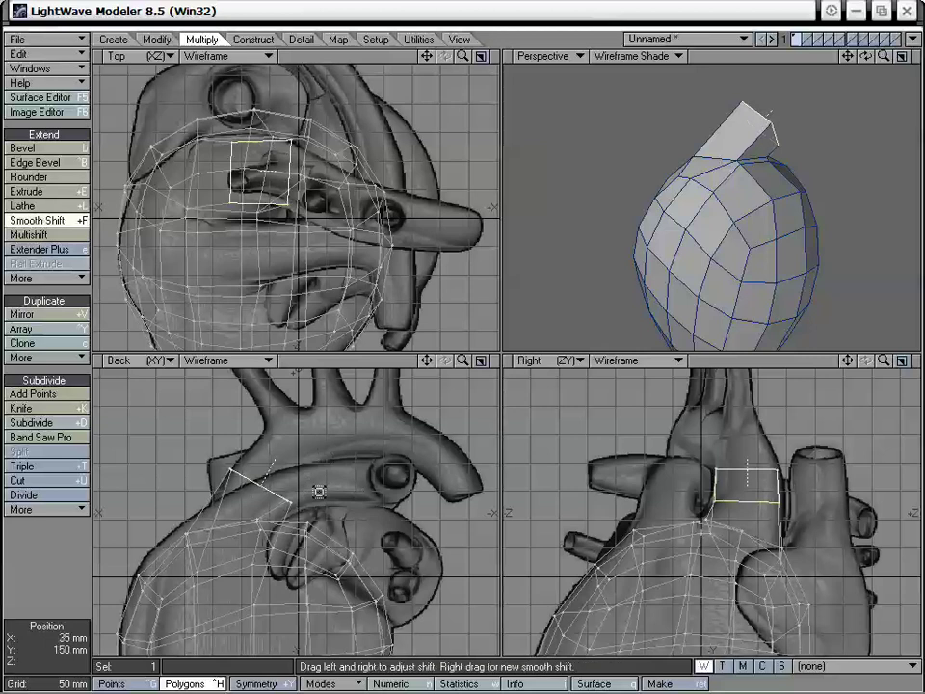
key(t)
drag(257, 505, 329, 432)
key(y)
- Narrow the new end polygon along Z and X with Stretch and tilt it to match the aorta's cross-section
key(h)
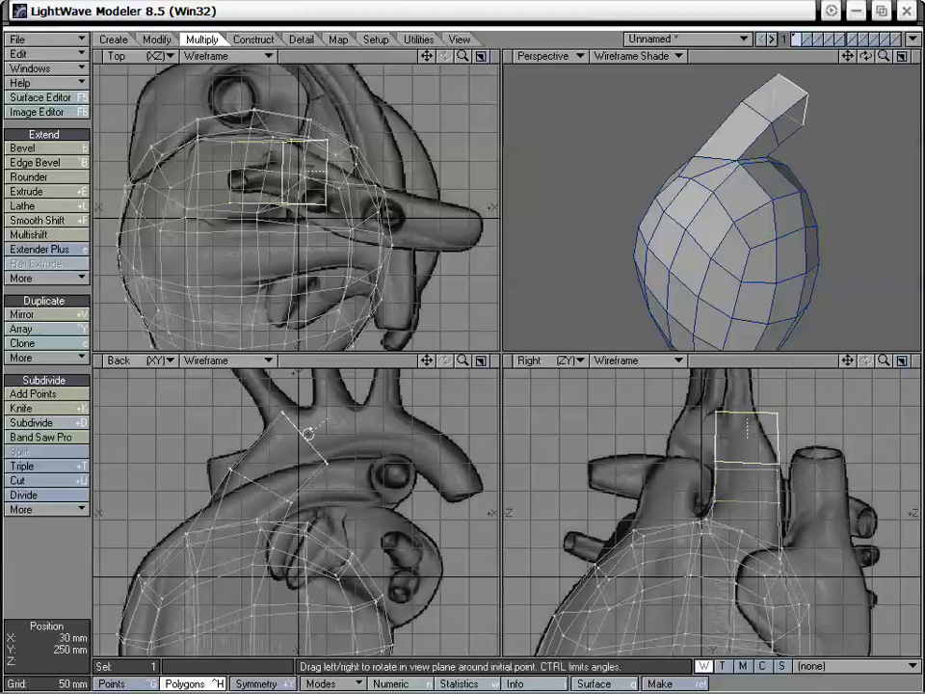
drag(748, 435, 732, 455)
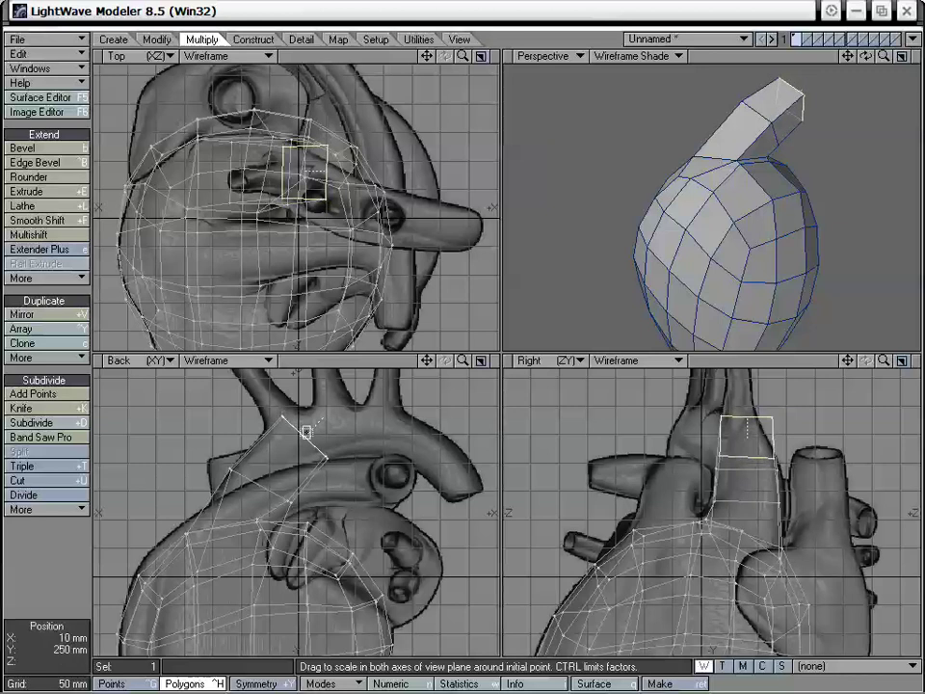
drag(307, 432, 329, 459)
key(y)
- Move the end polygon toward -Z to line it up with the aorta in the Top view
key(t)
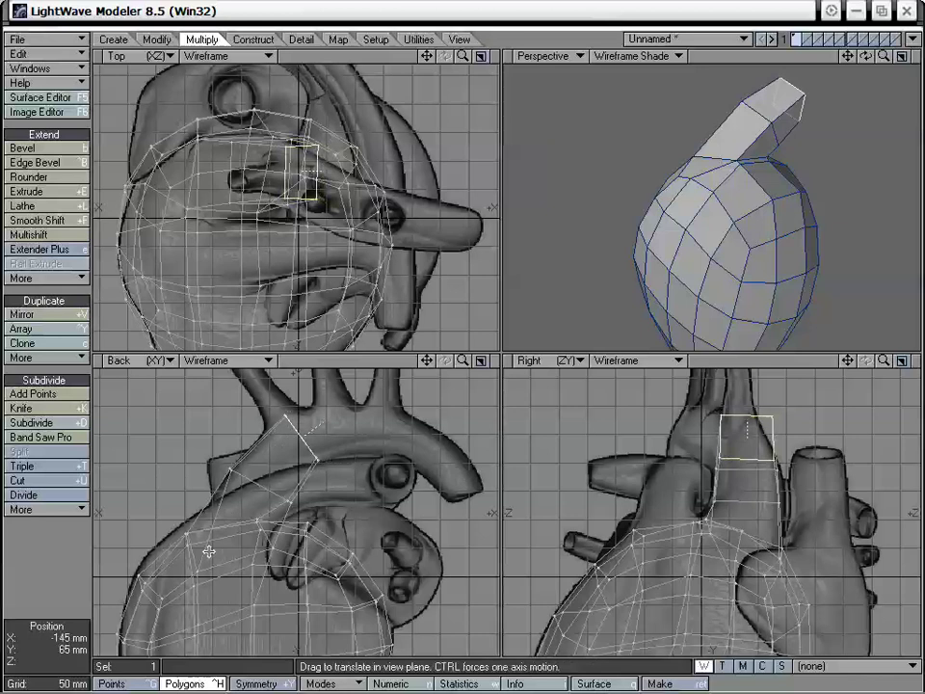
alt+drag(370, 467, 349, 506)
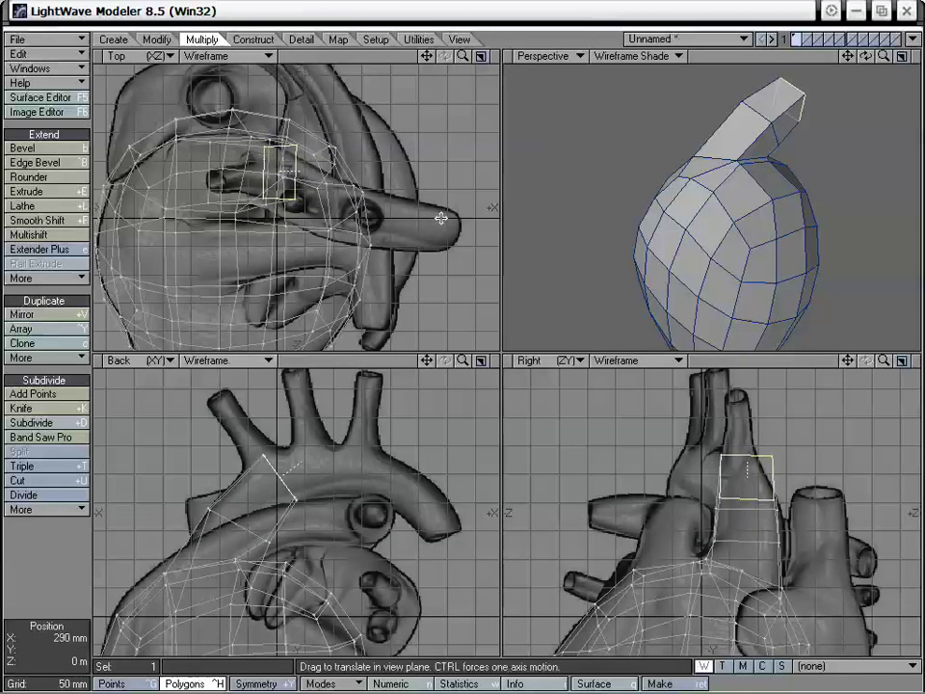
drag(315, 173, 315, 186)
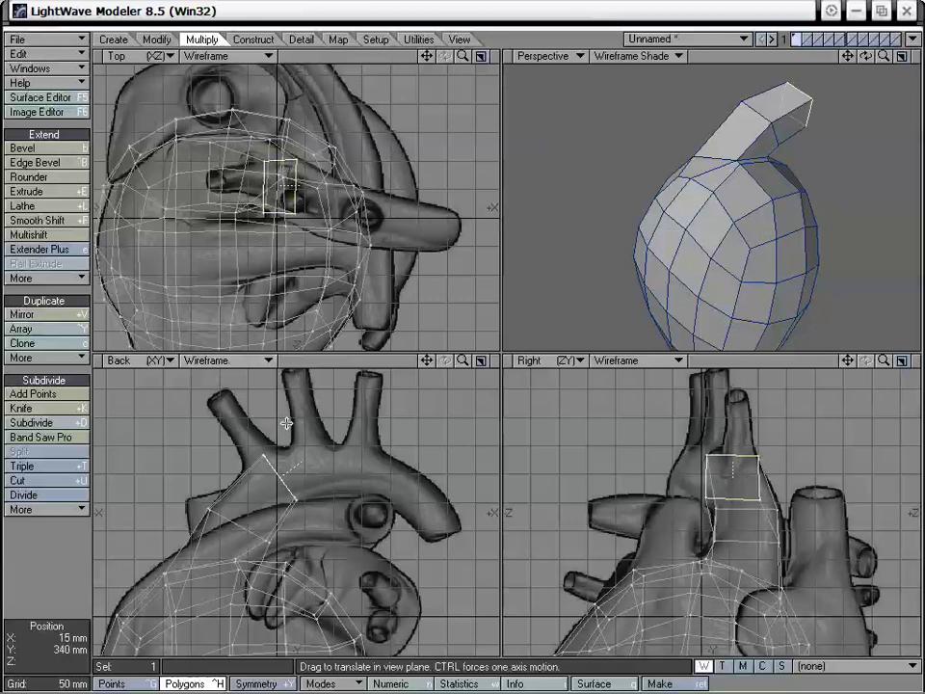
- Extend the aorta's end polygon with Smooth Shift, move it toward +X to the arch's crest and rotate it -35° to stand vertical
key(shift+f)
drag(298, 464, 272, 471)
key(t)
key(y)
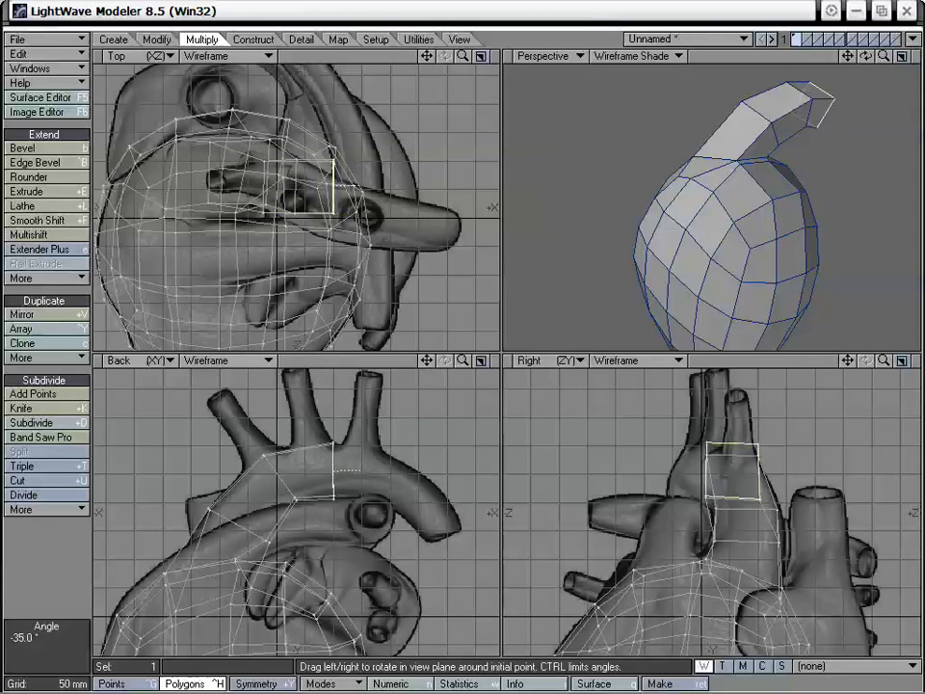
- Shrink the end polygon's height slightly with Stretch and move it toward -Z onto the aorta in the Top view
key(h)
click(732, 472)
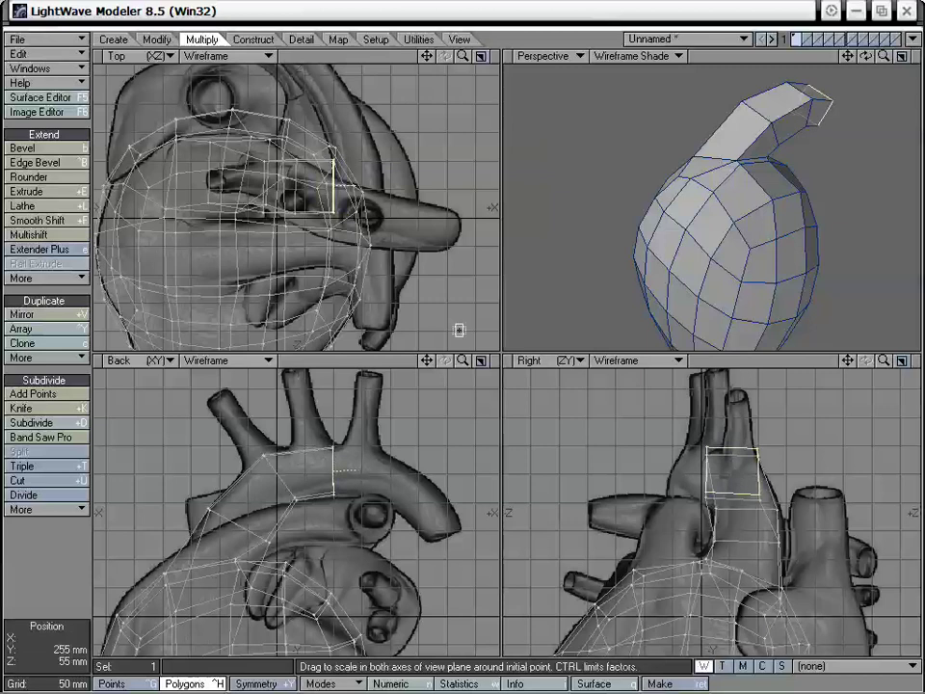
key(t)
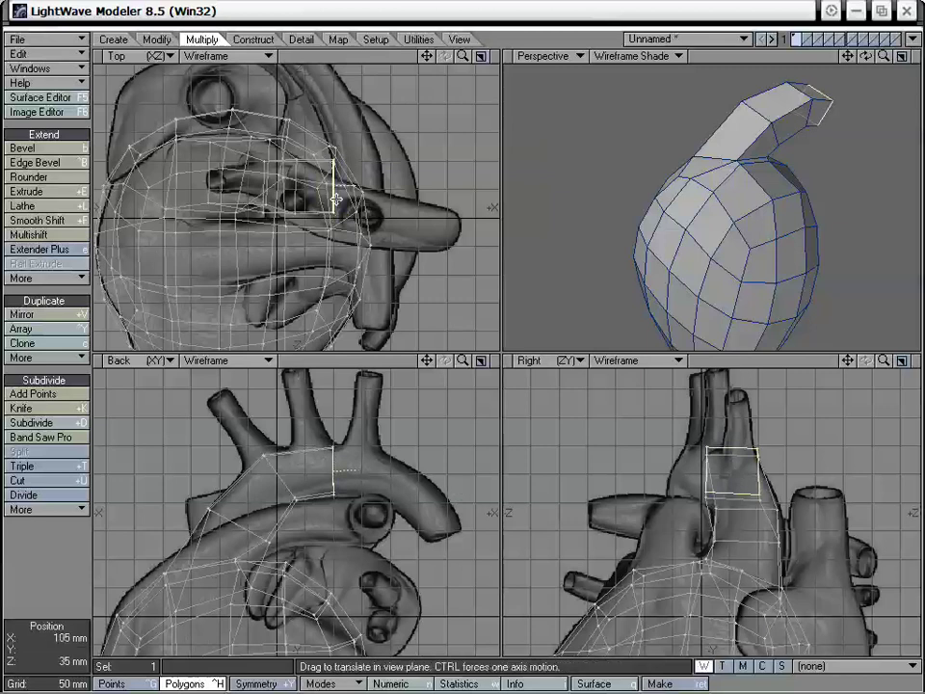
drag(251, 142, 249, 170)
drag(335, 182, 335, 180)
- Extend the end polygon with Smooth Shift, move it straight toward +X along the arch and shrink it slightly
key(shift+f)
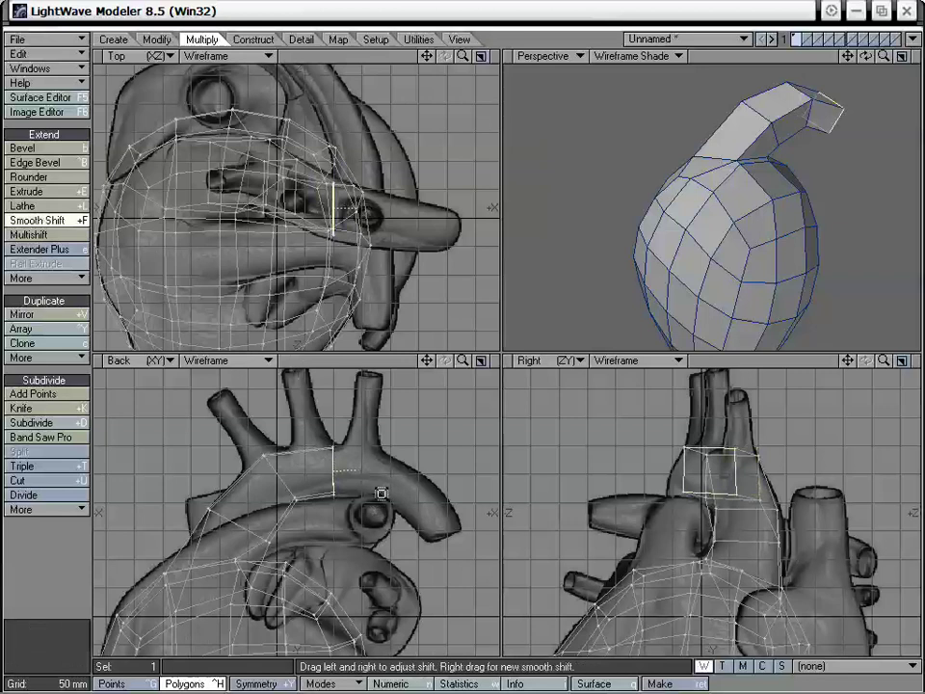
key(t)
drag(304, 481, 354, 481)
key(shift+h)
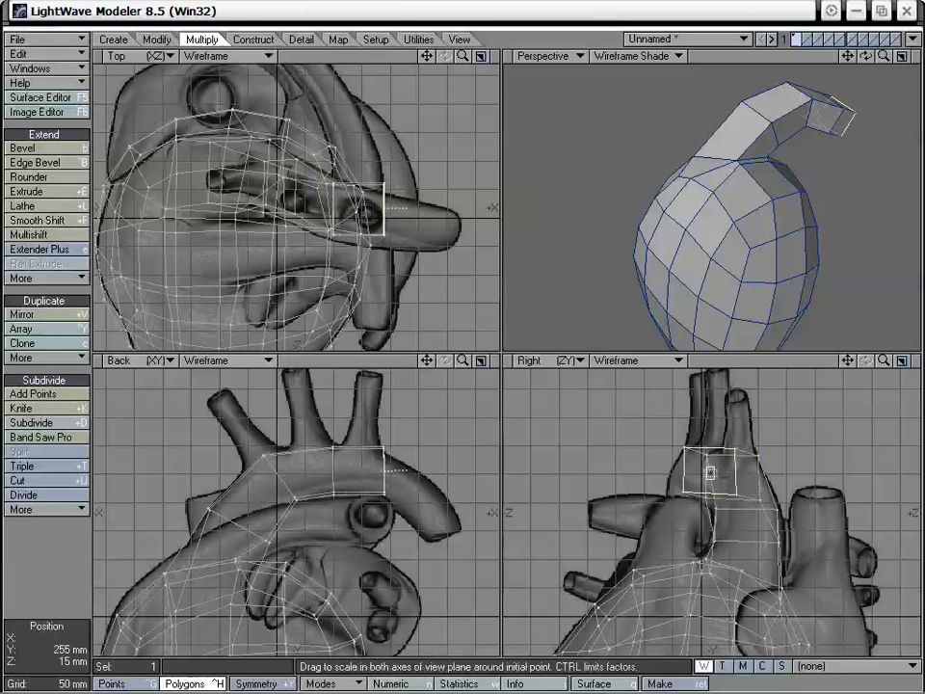
drag(710, 472, 705, 481)
- Tilt the end polygon clockwise across the descending aorta and move it -20 mm along Z
key(t)
drag(348, 516, 387, 493)
key(y)
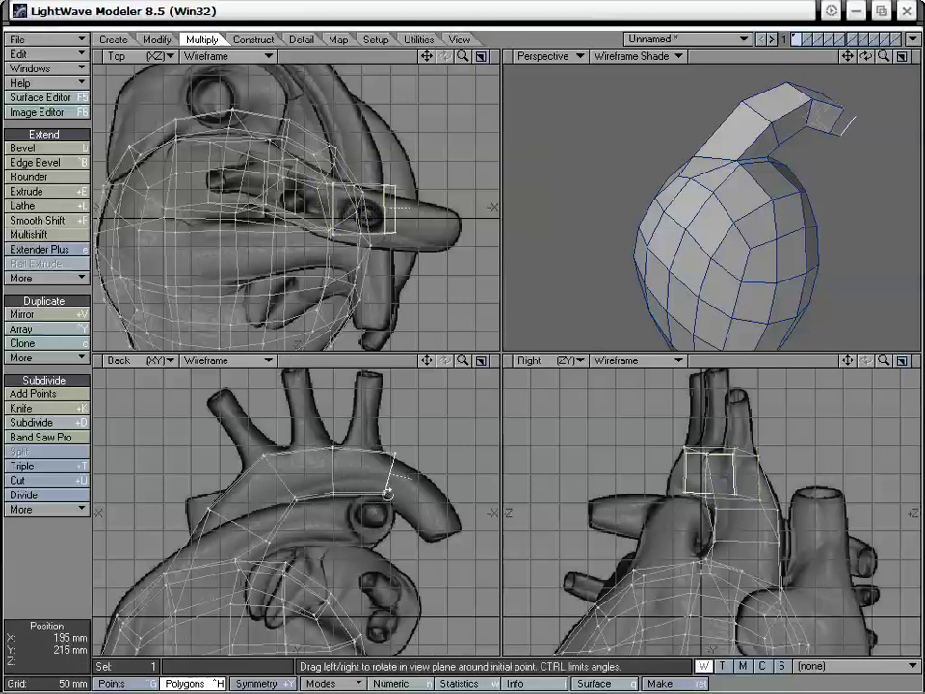
key(t)
drag(391, 209, 392, 221)
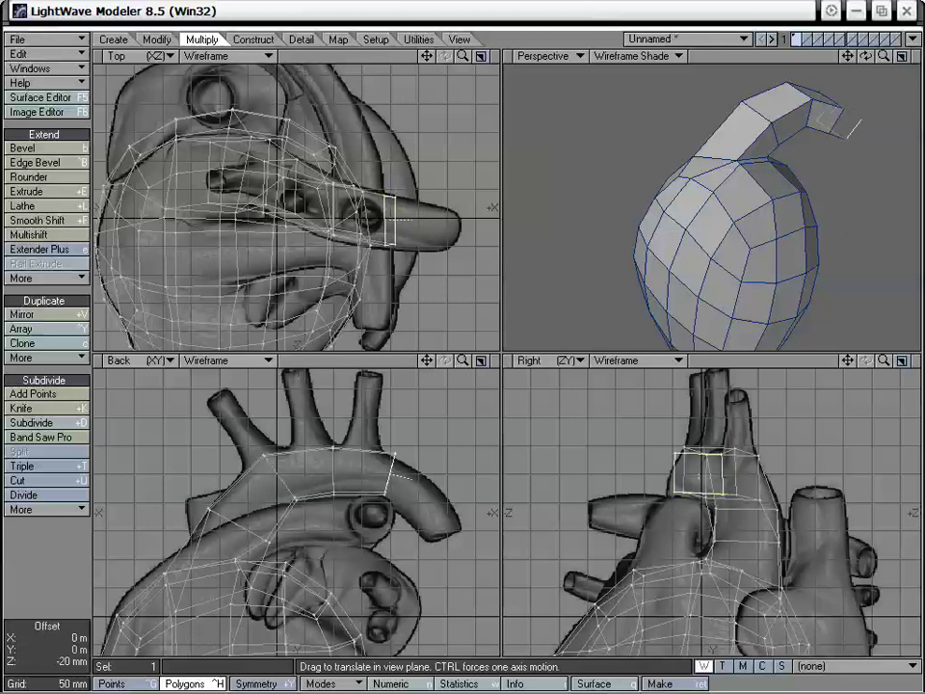
- Extend the end polygon with Smooth Shift, move it down toward +X along the descending aorta and rotate it clockwise to match
drag(402, 472, 438, 520)
key(shift+f)
click(419, 488)
key(t)
key(y)
- Narrow the end polygon to the descending aorta's width and move it -10 mm along Z
key(h)
key(t)
key(h)
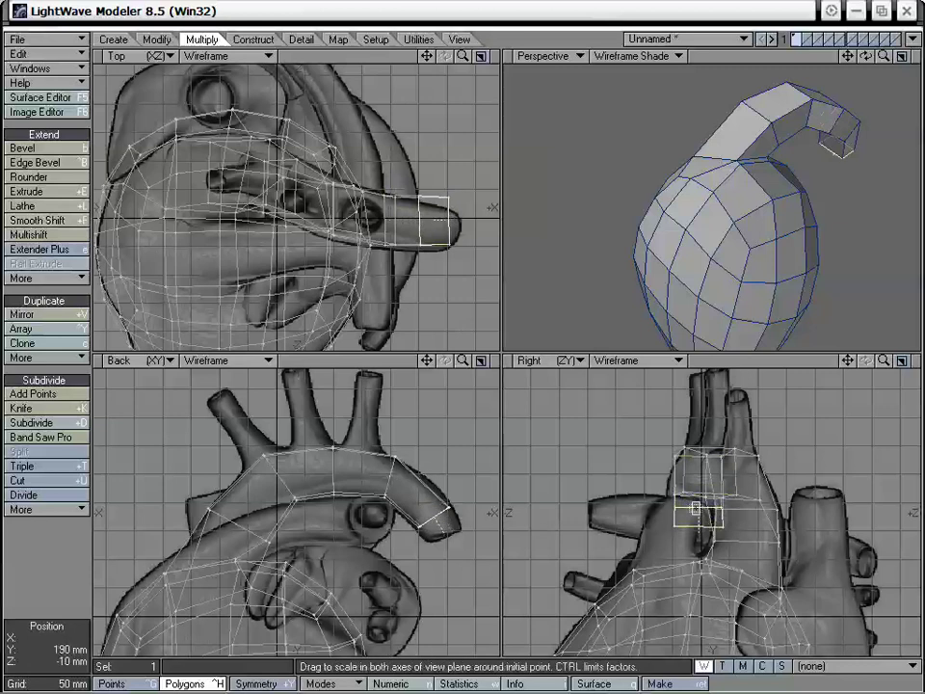
mouse_move(435, 219)
mouse_down()
mouse_move(434, 234)
mouse_move(433, 226)
mouse_up()
key(t)
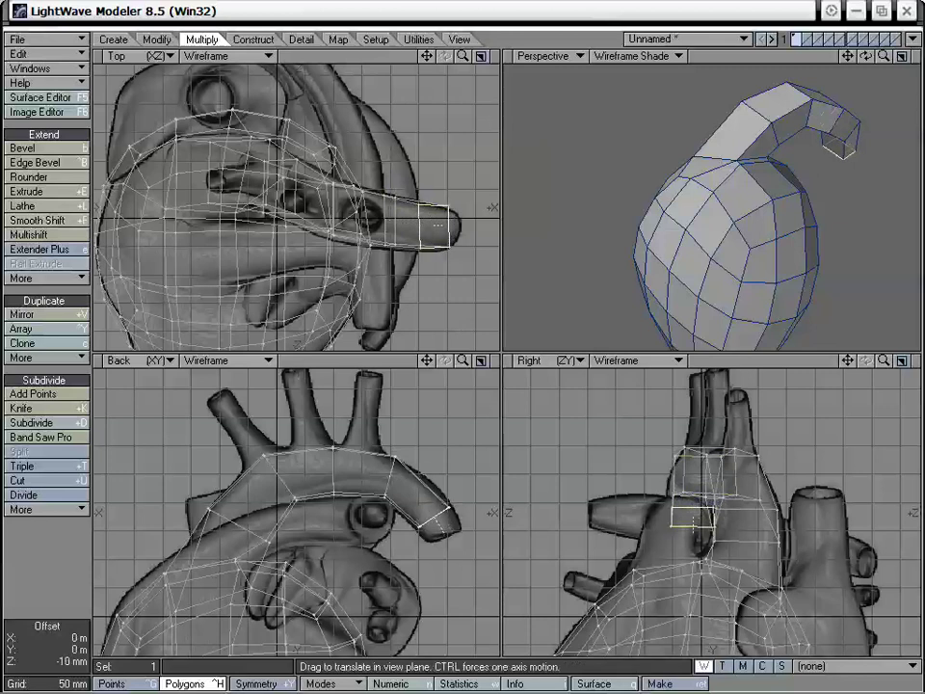
- Extend the polygon with Smooth Shift to the aorta's cut end and rotate it to match the opening's angle
key(shift+f)
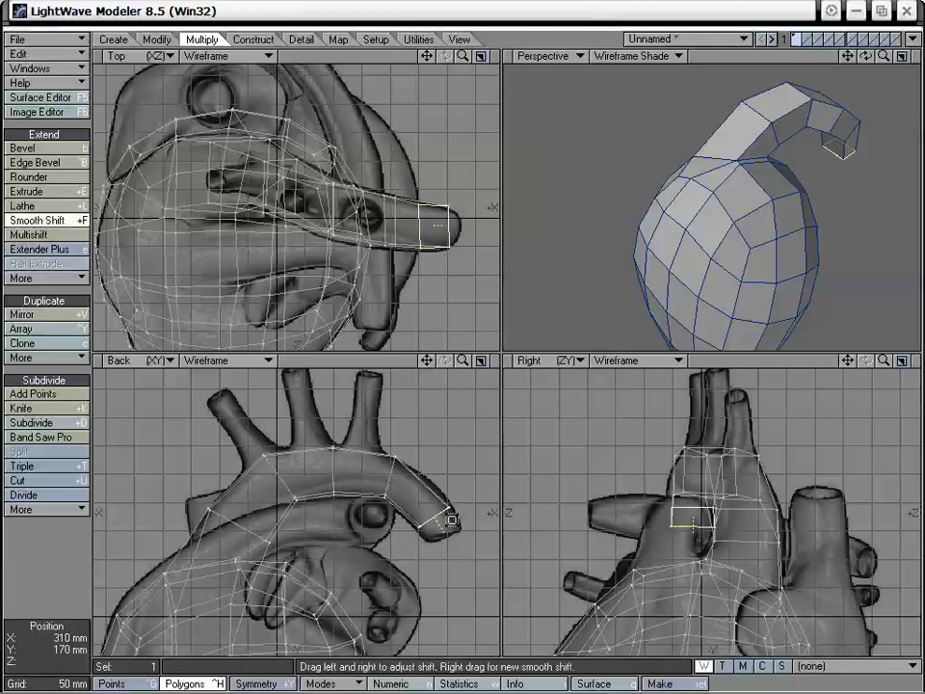
click(451, 520)
key(t)
drag(452, 520, 486, 534)
key(y)
- Resize the end polygon in the Top view, narrowing it along Z to fit the tip of the aorta
key(shift+h)
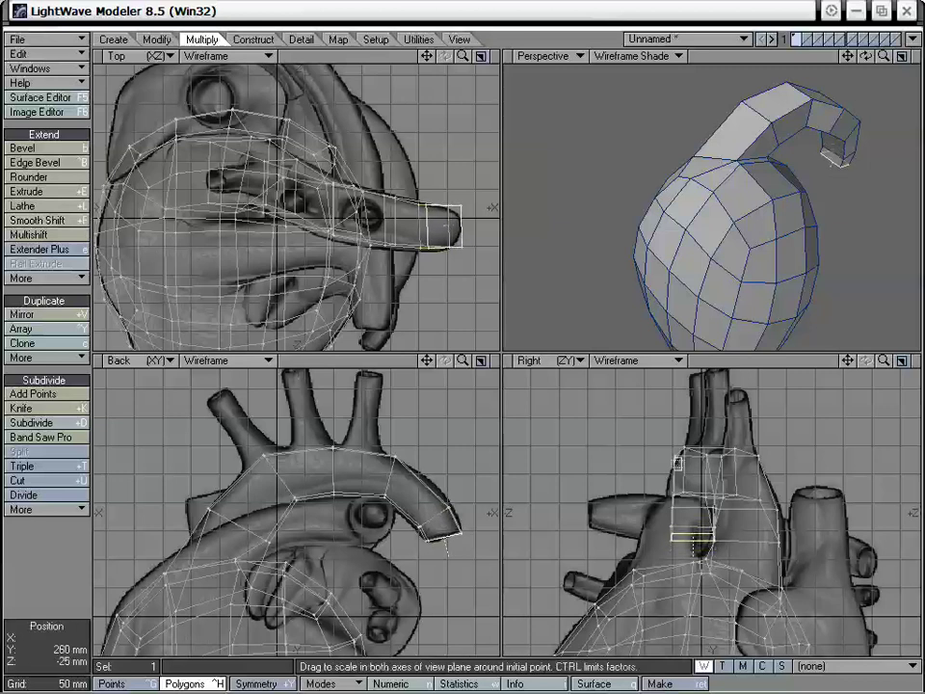
drag(445, 226, 444, 251)
alt+drag(551, 171, 676, 220)
drag(452, 541, 445, 539)
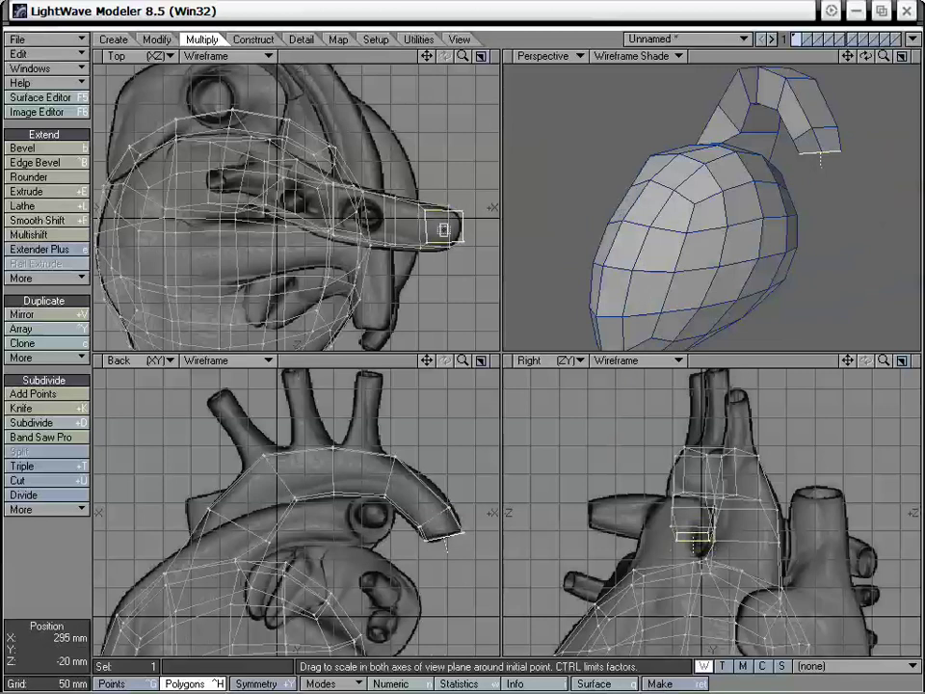
drag(445, 231, 444, 227)
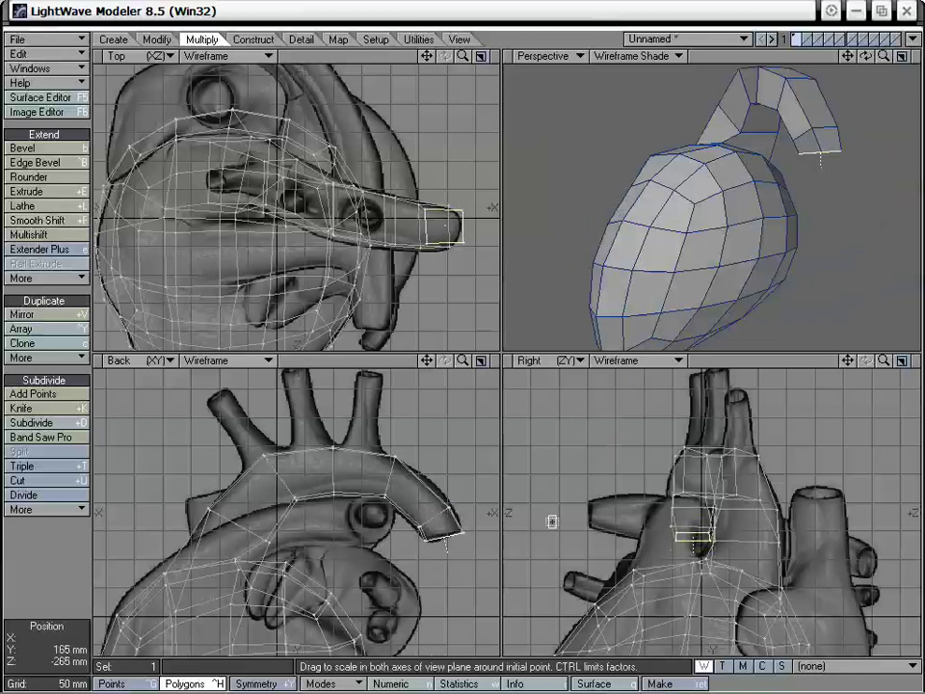
- Apply Smooth Shift to the end polygon without moving it and scale it down to form an inset rim around the opening
alt+drag(811, 231, 755, 271)
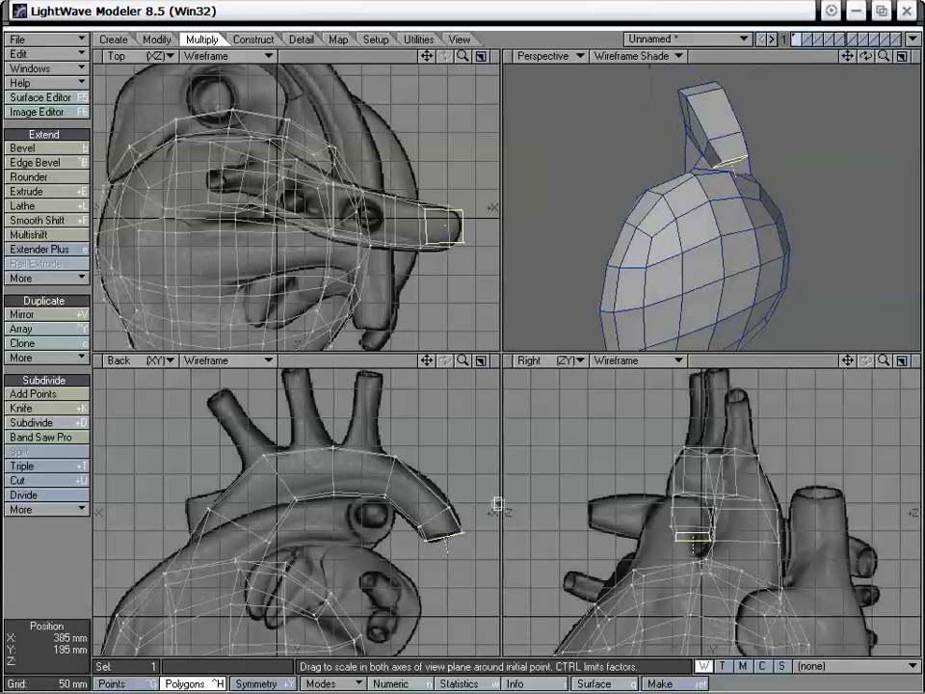
alt+drag(688, 219, 667, 200)
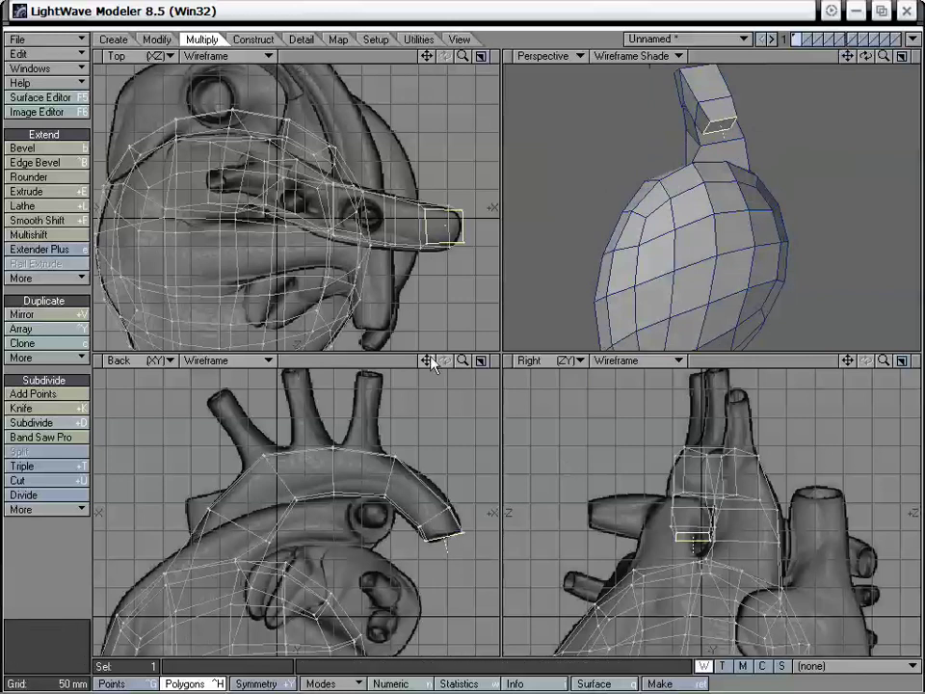
drag(431, 363, 390, 364)
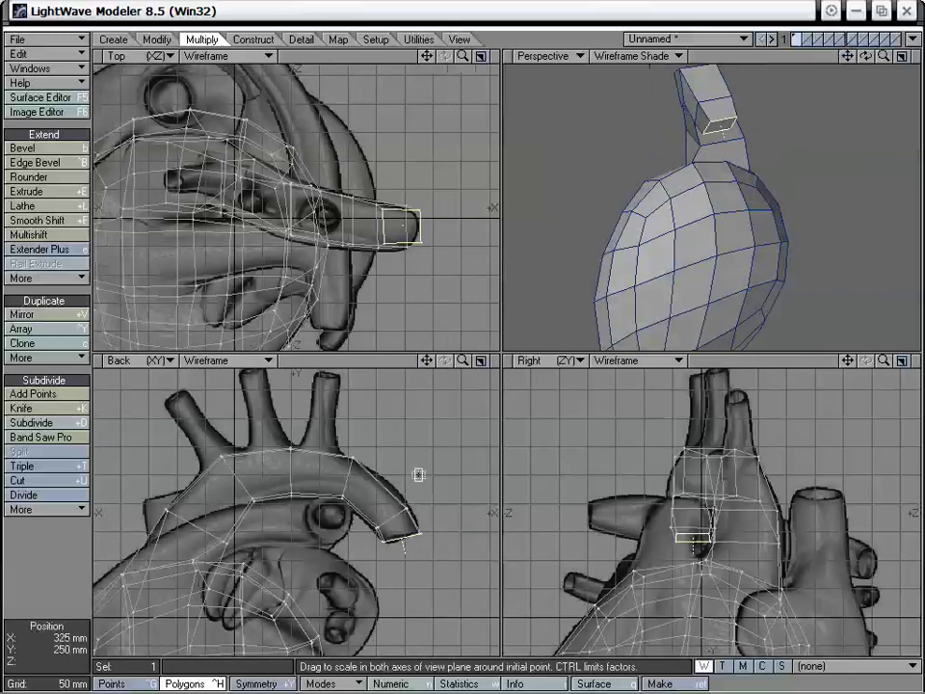
key(shift+f)
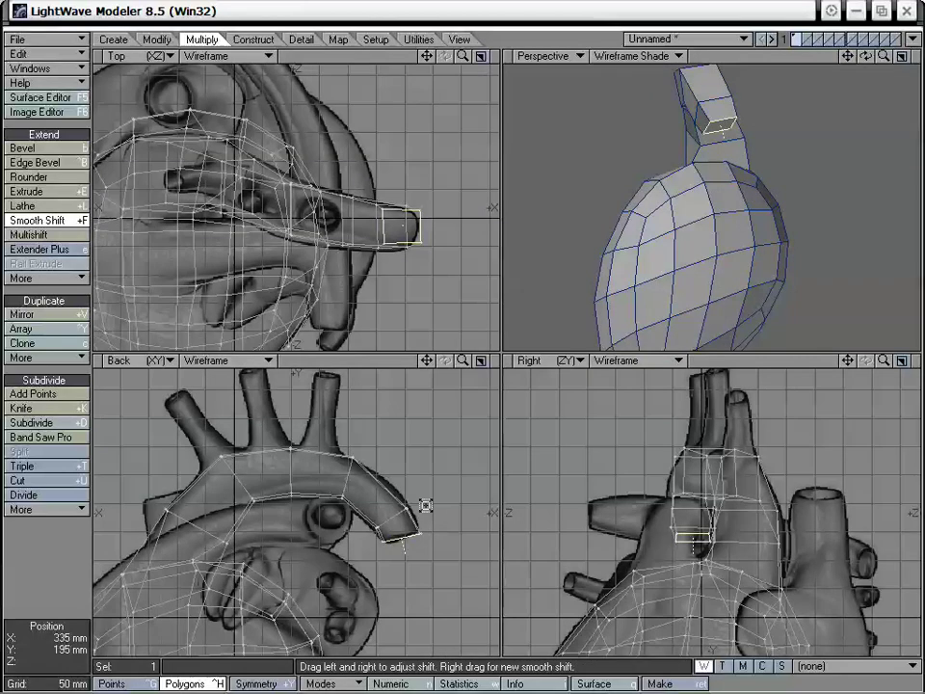
key(h)
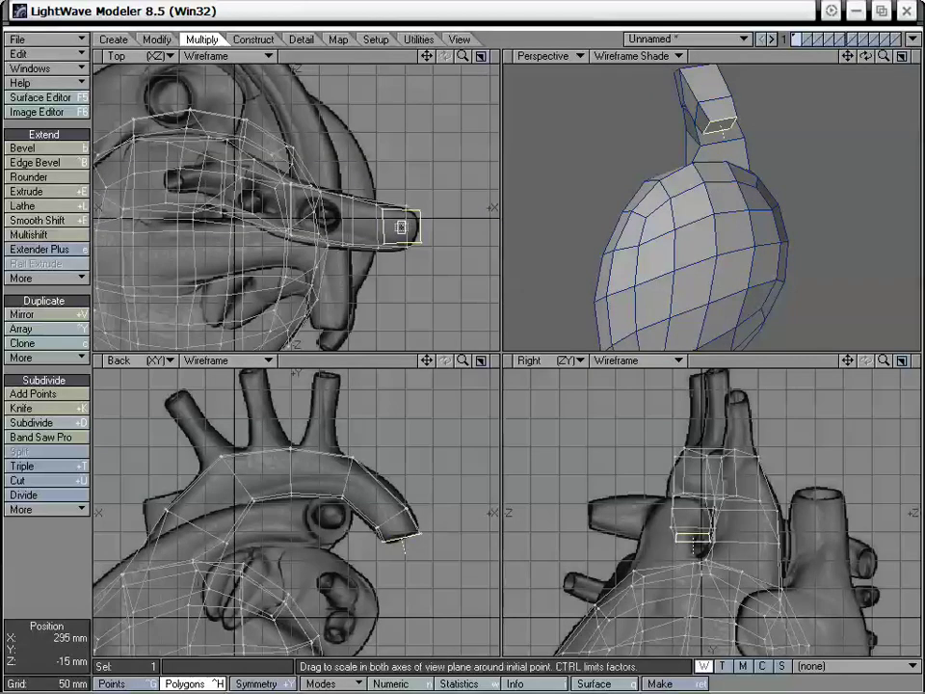
drag(403, 227, 381, 248)
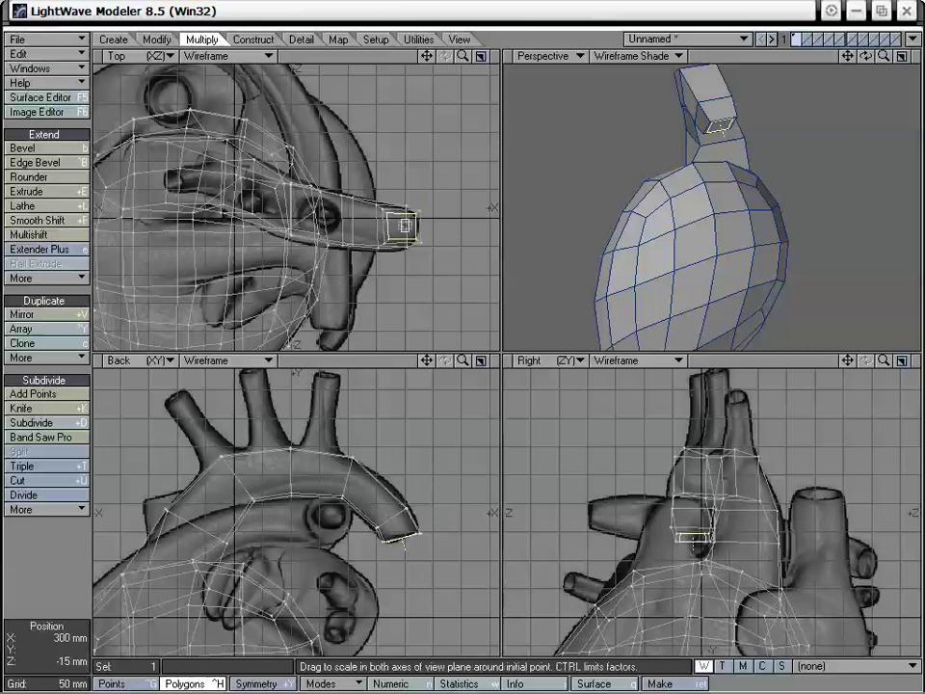
- Extend the inset polygon with Smooth Shift, move it back up inside the aorta to hollow the end and rotate it 16°
alt+drag(708, 249, 712, 172)
drag(852, 58, 855, 181)
drag(884, 58, 922, 58)
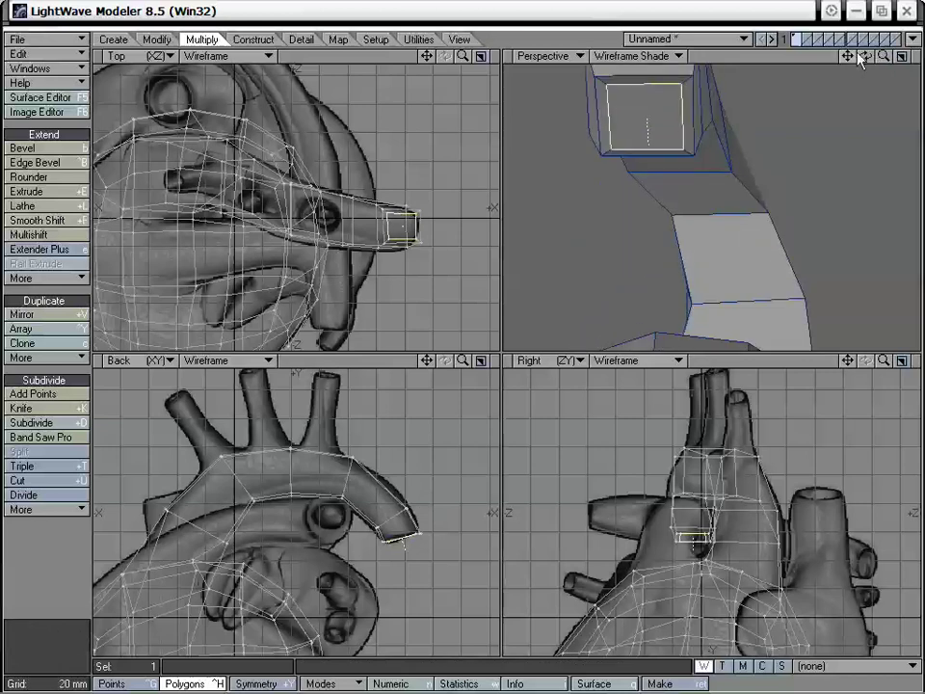
drag(848, 56, 856, 138)
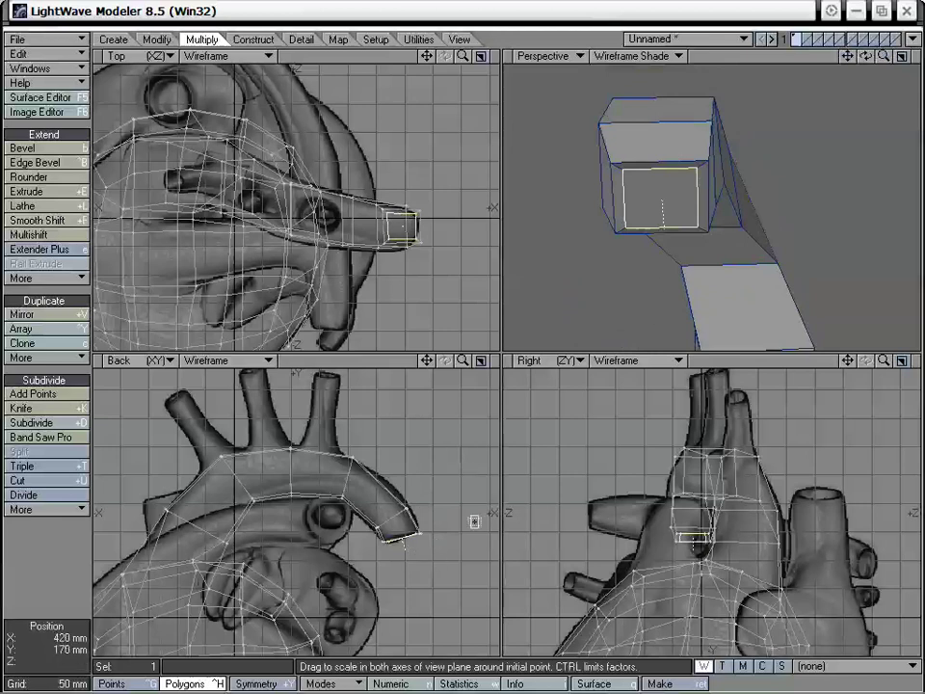
key(shift+f)
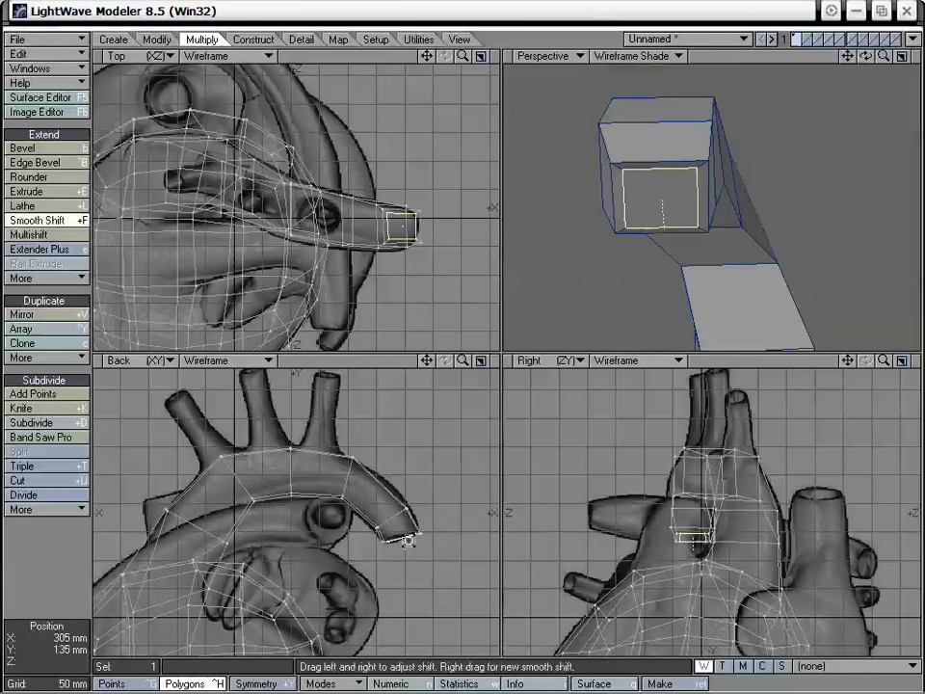
click(407, 559)
key(t)
drag(411, 556, 408, 524)
key(y)
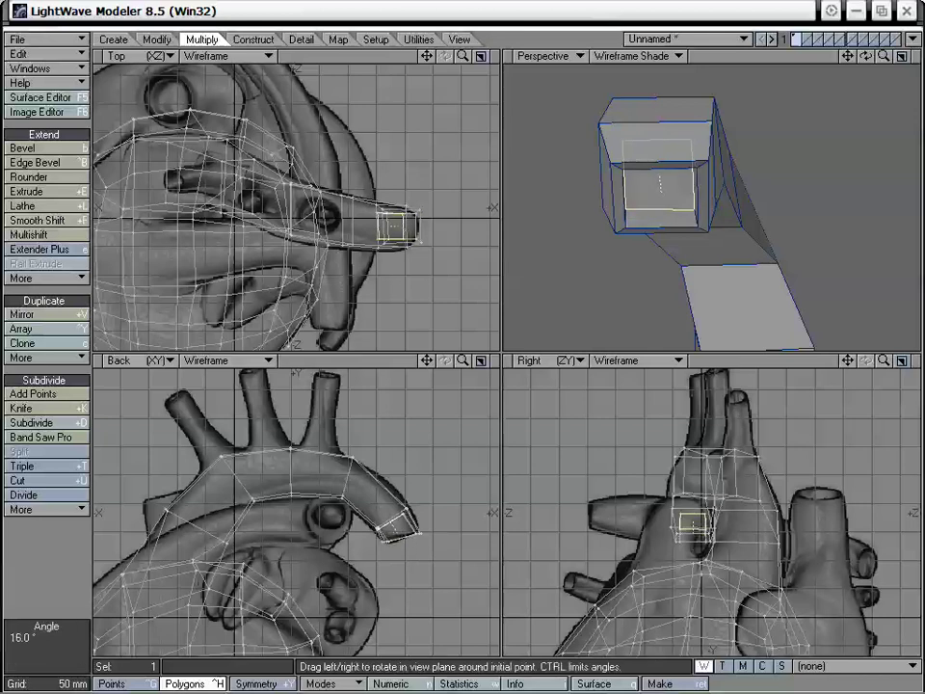
- Nudge the inner polygon slightly toward +X and shrink it to keep it within the vessel walls
key(t)
key(h)
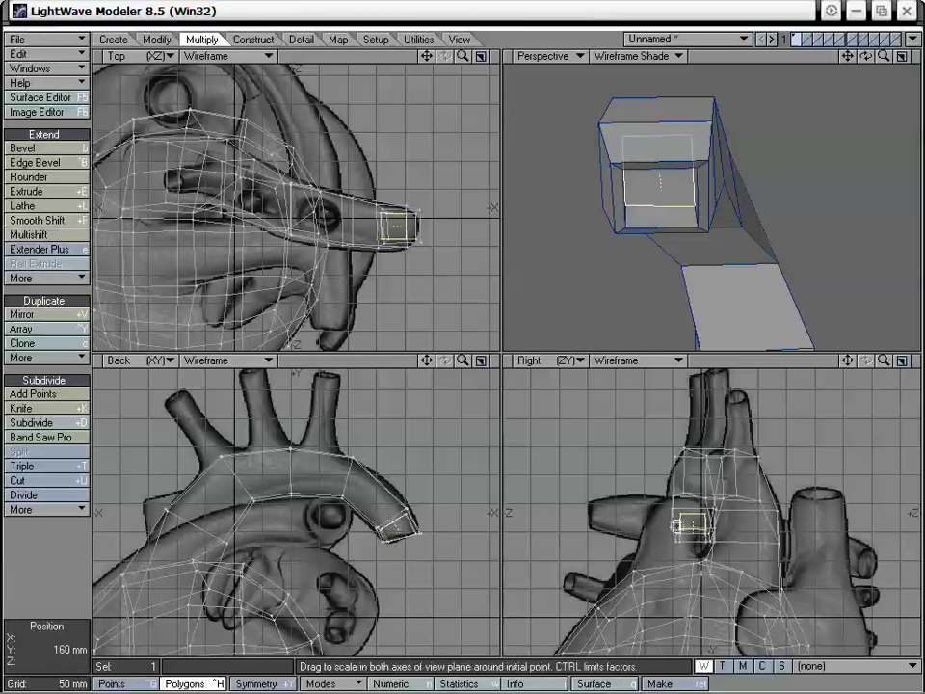
drag(693, 522, 685, 528)
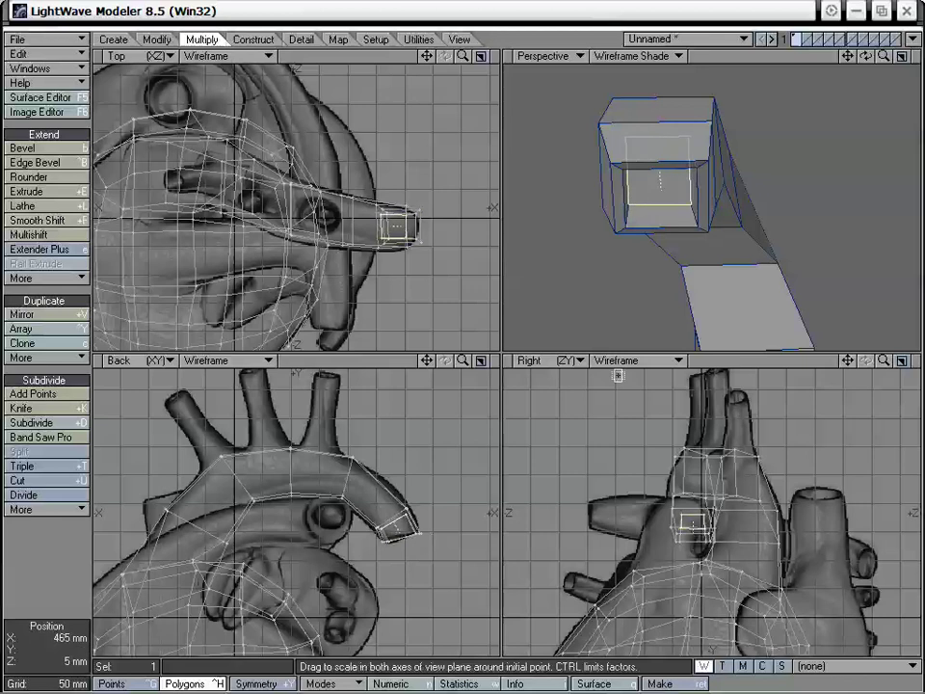
- Deselect the inner polygon, convert the mesh to subpatches and examine the smoothed aorta and its hollow end
key(space)
click(70, 538)
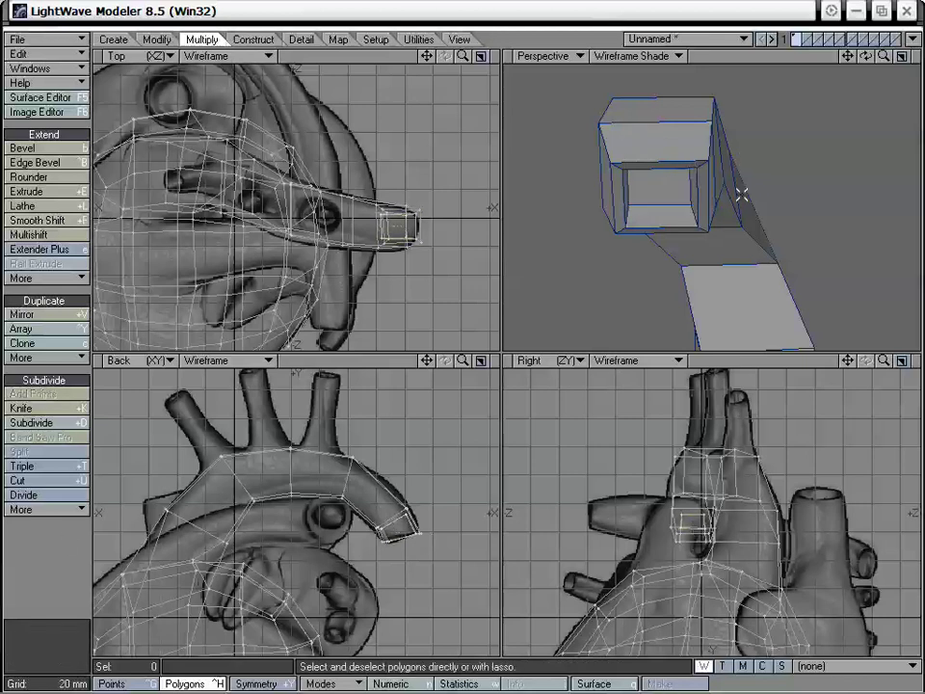
key(Tab)
mouse_move(718, 214)
alt+mouse_down()
mouse_move(712, 197)
mouse_move(712, 223)
alt+mouse_up()
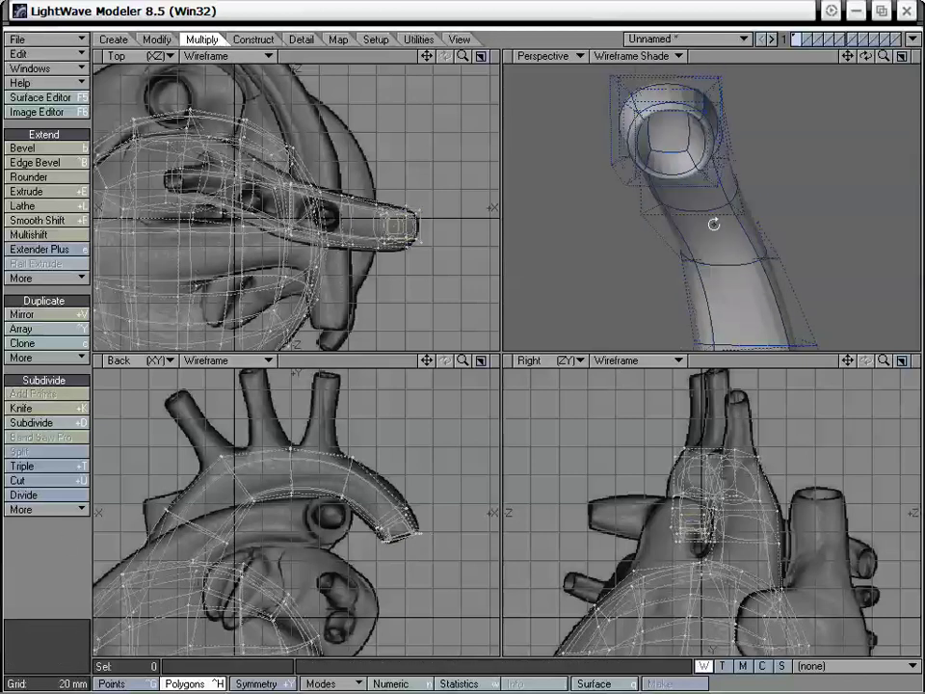
drag(847, 56, 857, 133)
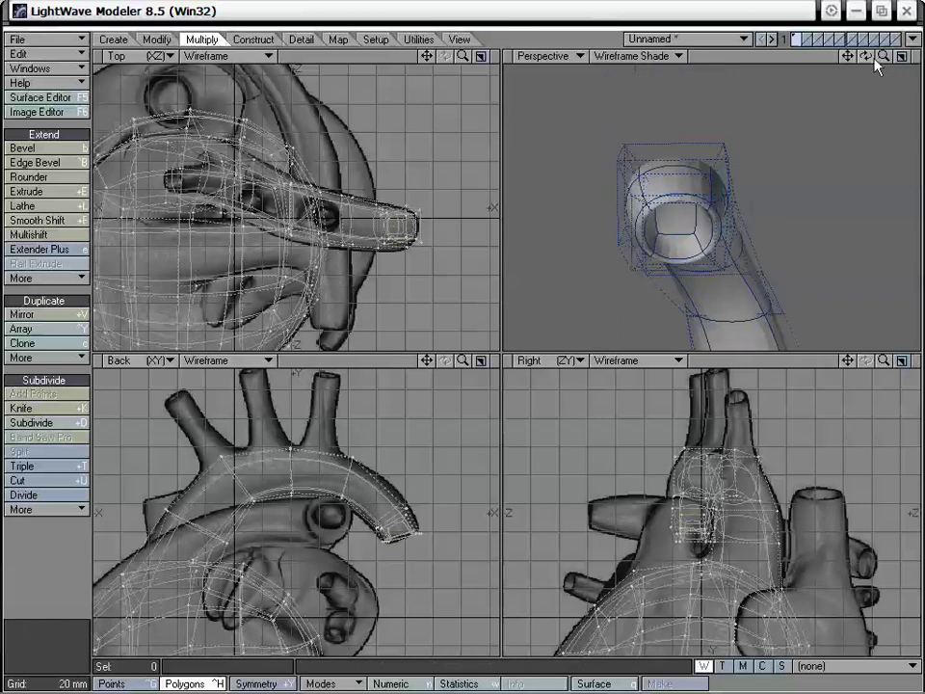
drag(883, 57, 647, 197)
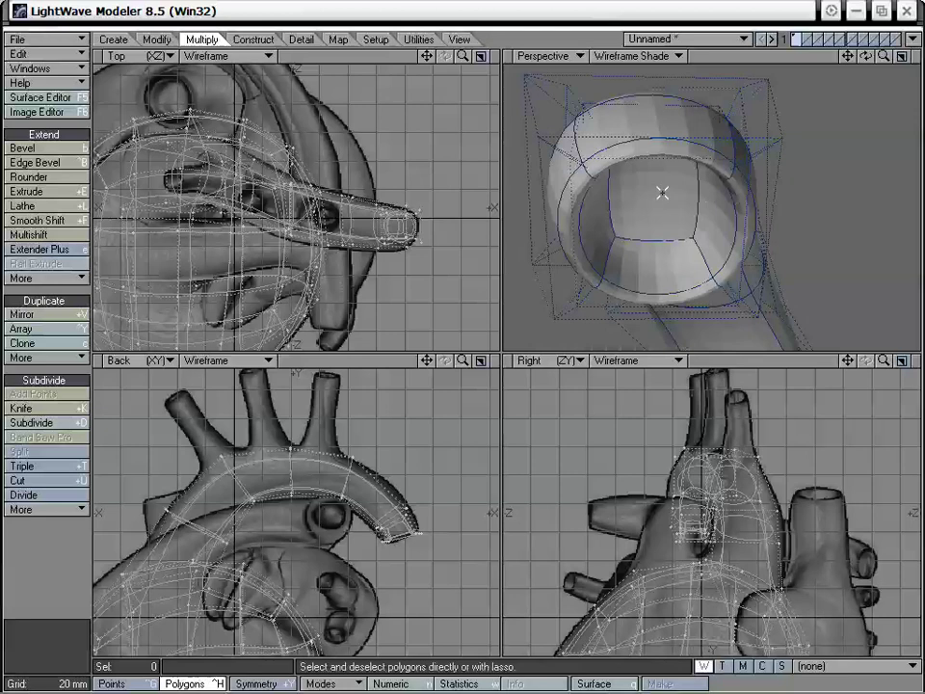
drag(882, 56, 792, 225)
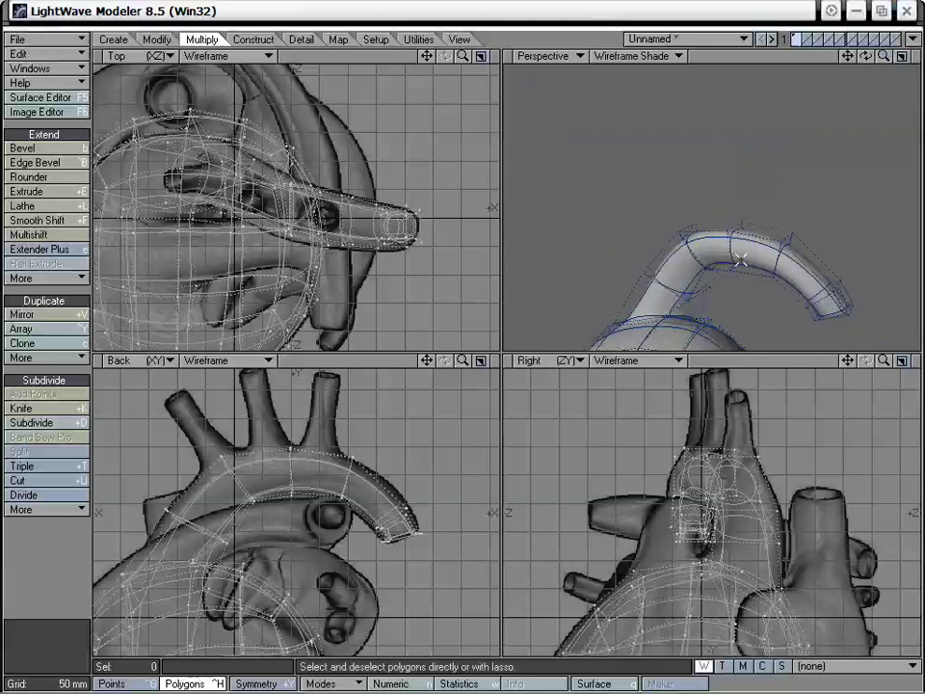
alt+drag(741, 260, 739, 301)
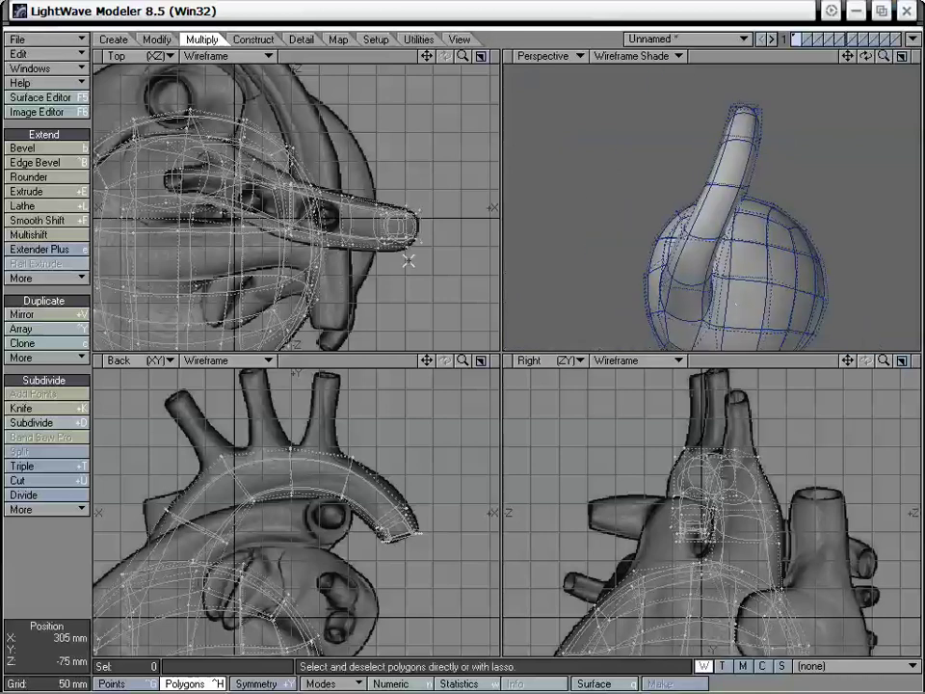
- Select the four-point ring at the crest of the aortic arch, rotate it in the Top view to follow the vessel's direction, and deselect it
key(ctrl+g)
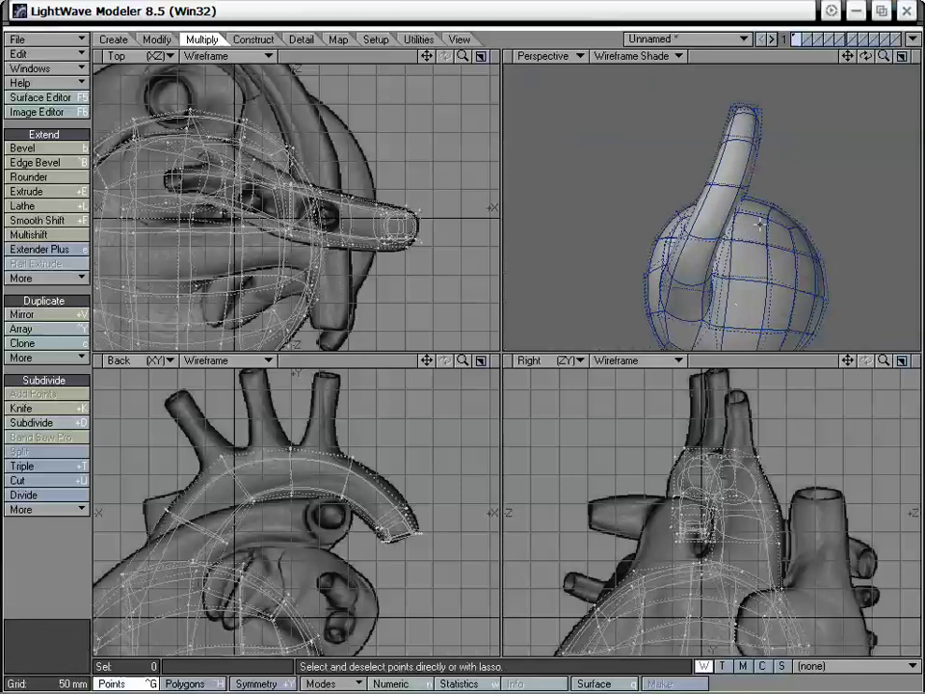
alt+drag(759, 221, 700, 257)
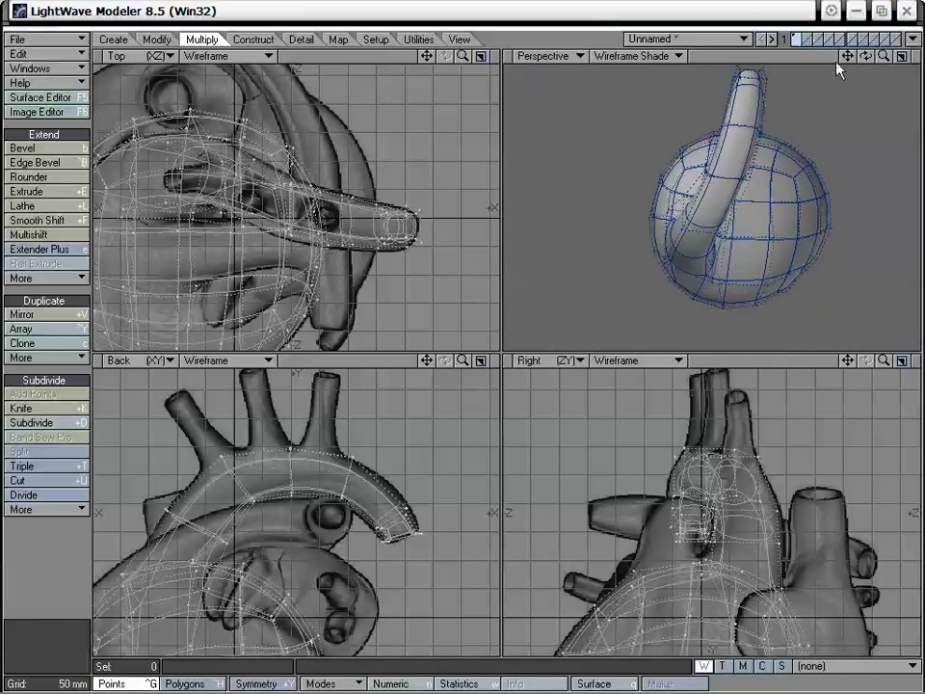
drag(848, 56, 843, 87)
alt+drag(747, 229, 742, 246)
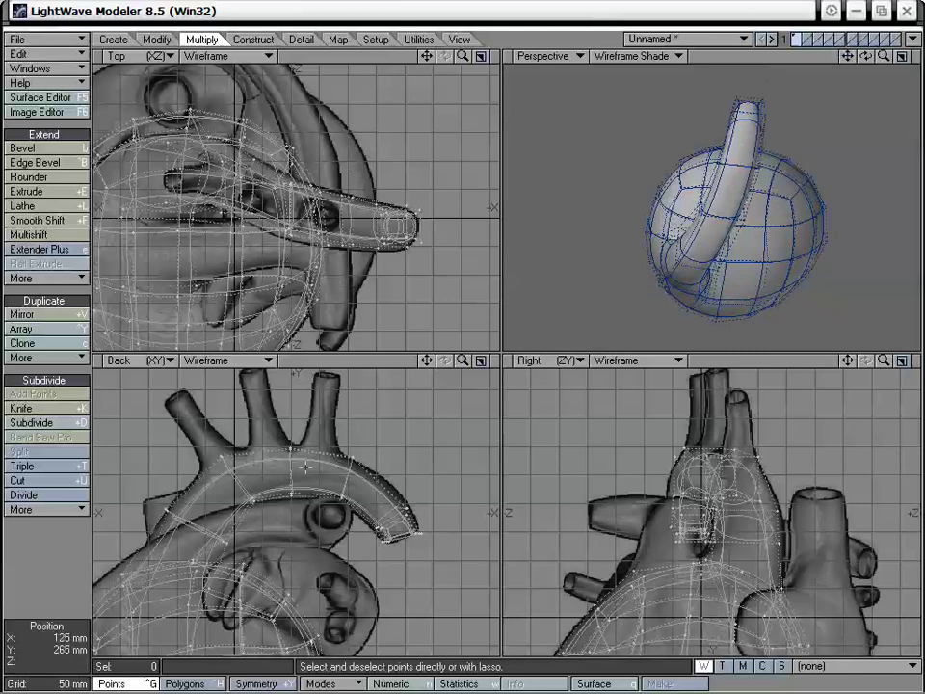
right_drag(307, 461, 314, 449)
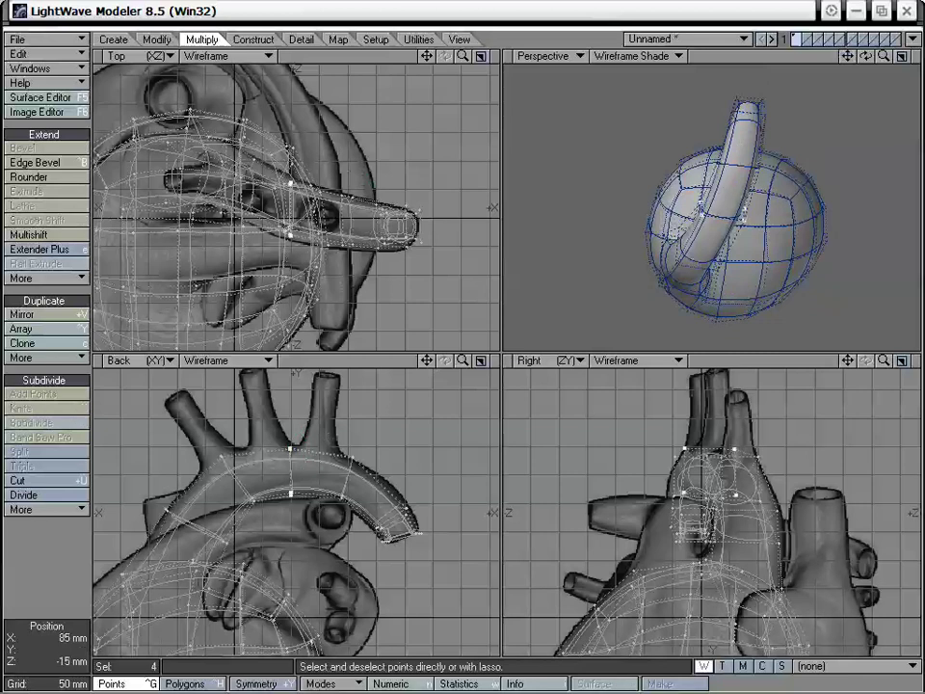
key(y)
drag(290, 215, 308, 214)
key(space)
key(slash)
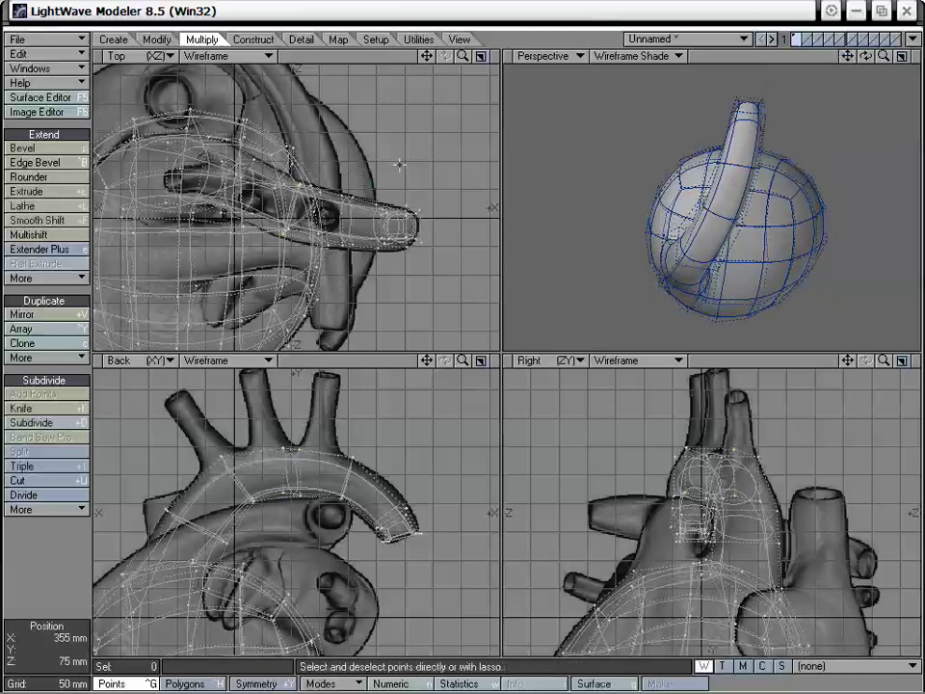
- Select all polygons of the heart body and hide them so that only the aorta remains displayed
alt+drag(752, 248, 739, 182)
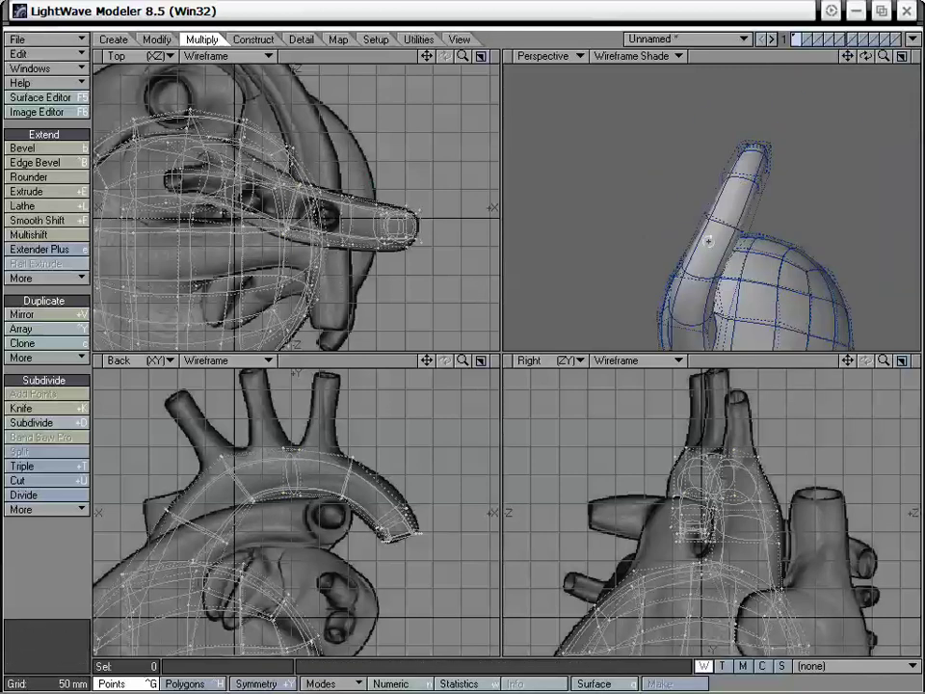
alt+drag(708, 240, 710, 264)
drag(461, 361, 439, 362)
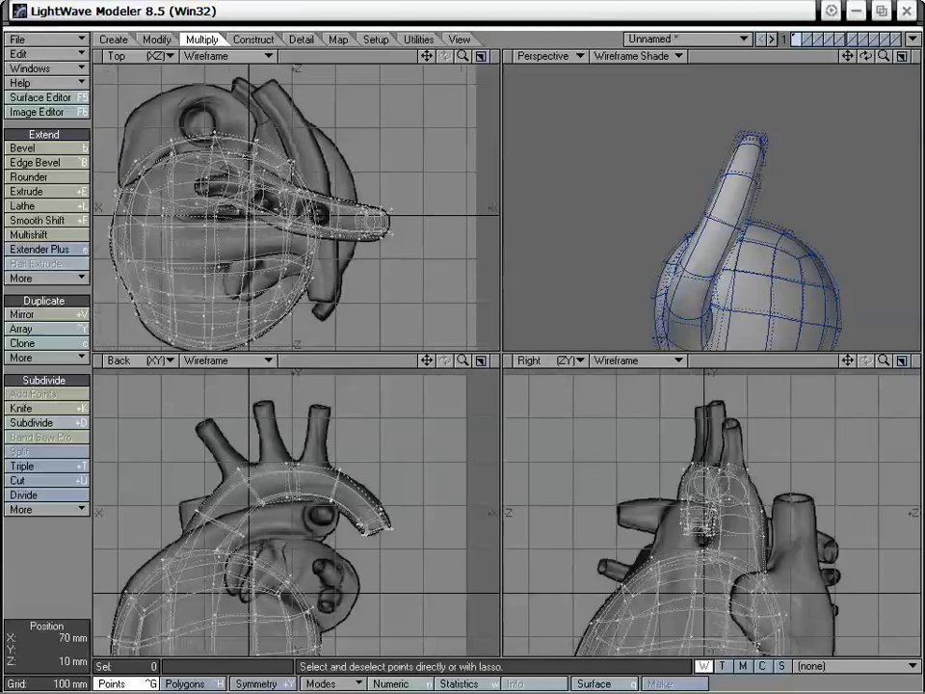
drag(426, 360, 459, 268)
mouse_move(462, 360)
mouse_down()
mouse_move(446, 361)
mouse_move(459, 357)
mouse_up()
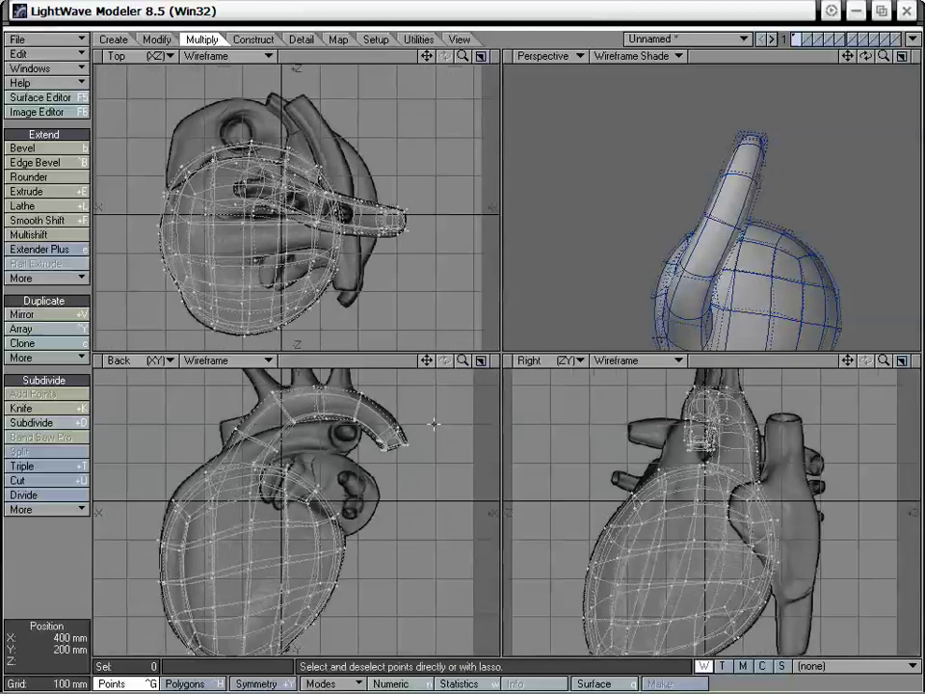
key(ctrl+h)
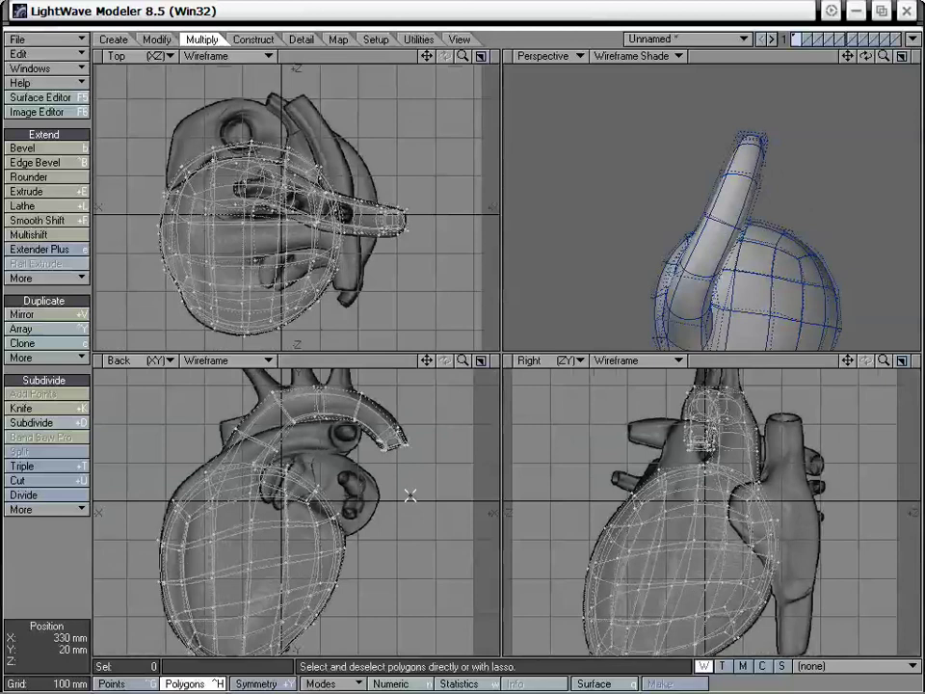
mouse_move(409, 494)
right_down()
mouse_move(403, 480)
mouse_move(306, 451)
mouse_move(221, 451)
mouse_move(61, 553)
mouse_move(289, 684)
right_up()
right_drag(455, 563, 397, 473)
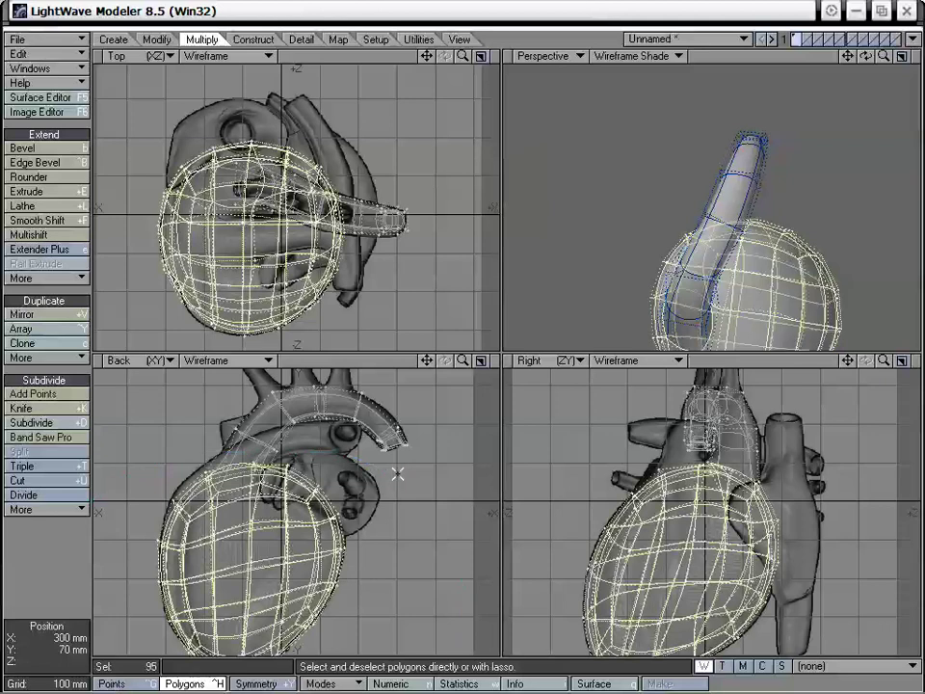
mouse_move(785, 242)
alt+mouse_down()
mouse_move(710, 202)
mouse_move(727, 322)
mouse_move(673, 280)
alt+mouse_up()
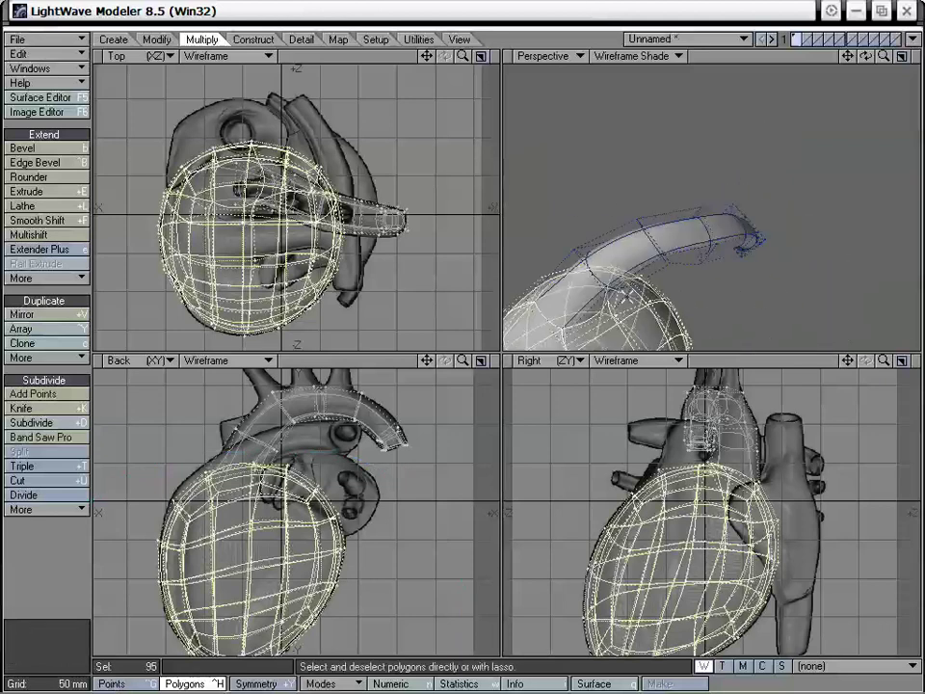
key(minus)
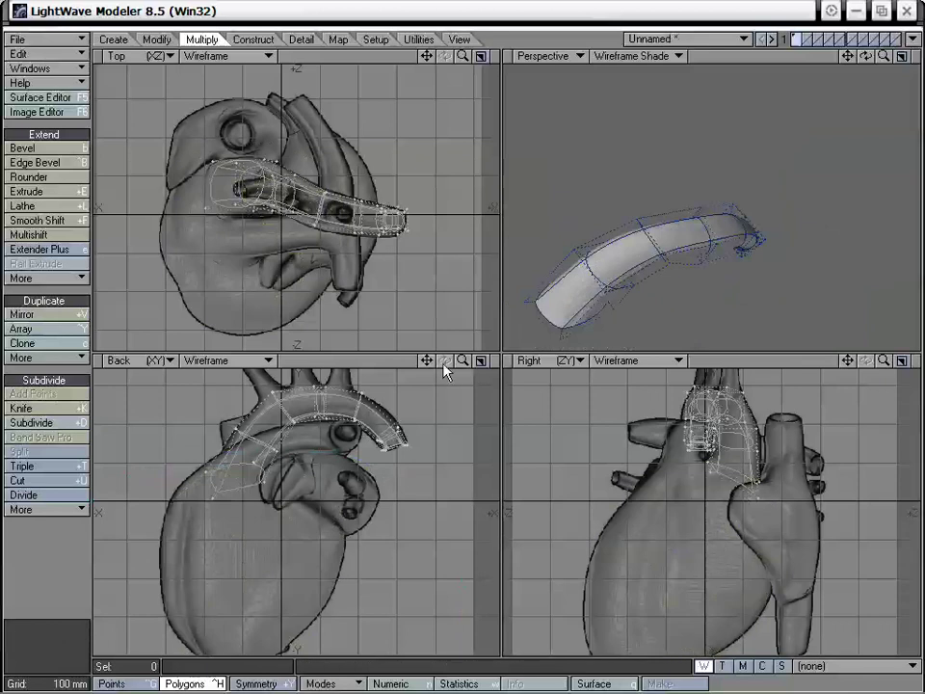
- Select the four-point ring between the aorta's base and the arch crest, rotate it in the Top view along the bend, and deselect it
drag(426, 361, 432, 418)
drag(458, 362, 511, 361)
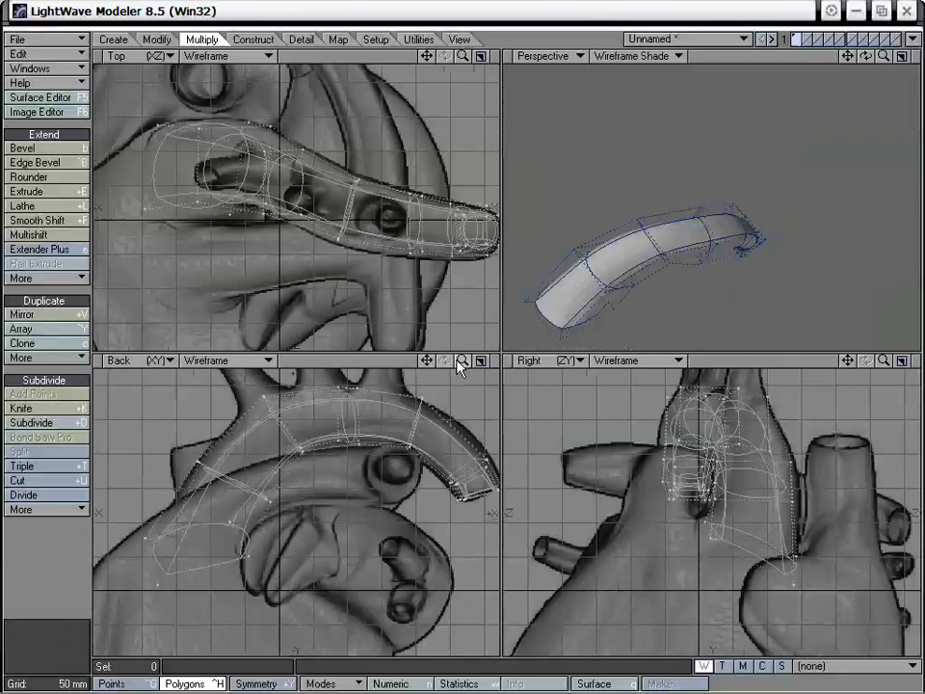
drag(427, 361, 423, 417)
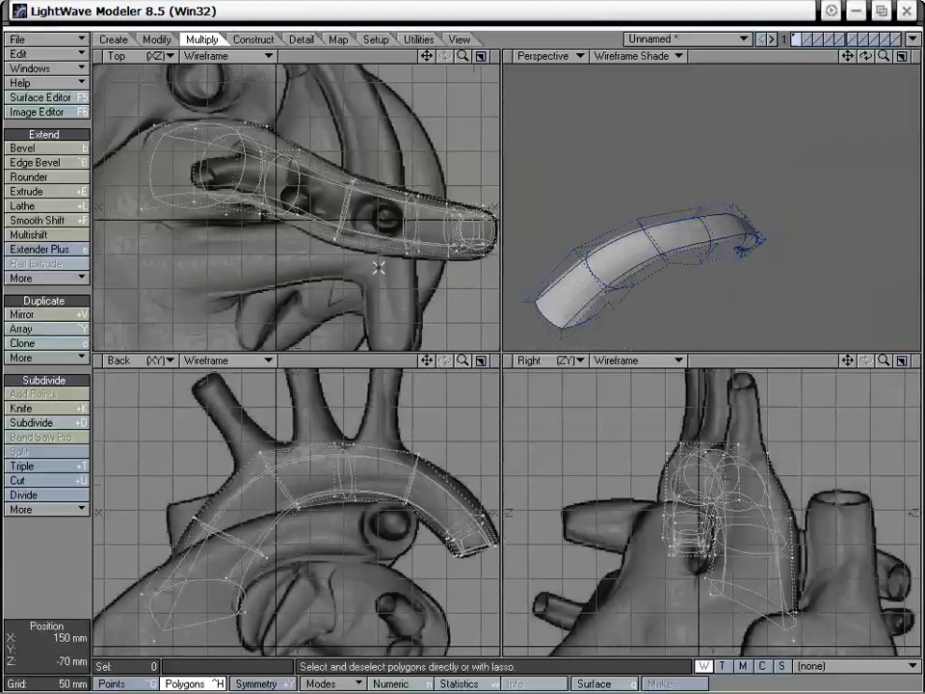
key(ctrl+g)
right_drag(315, 477, 315, 561)
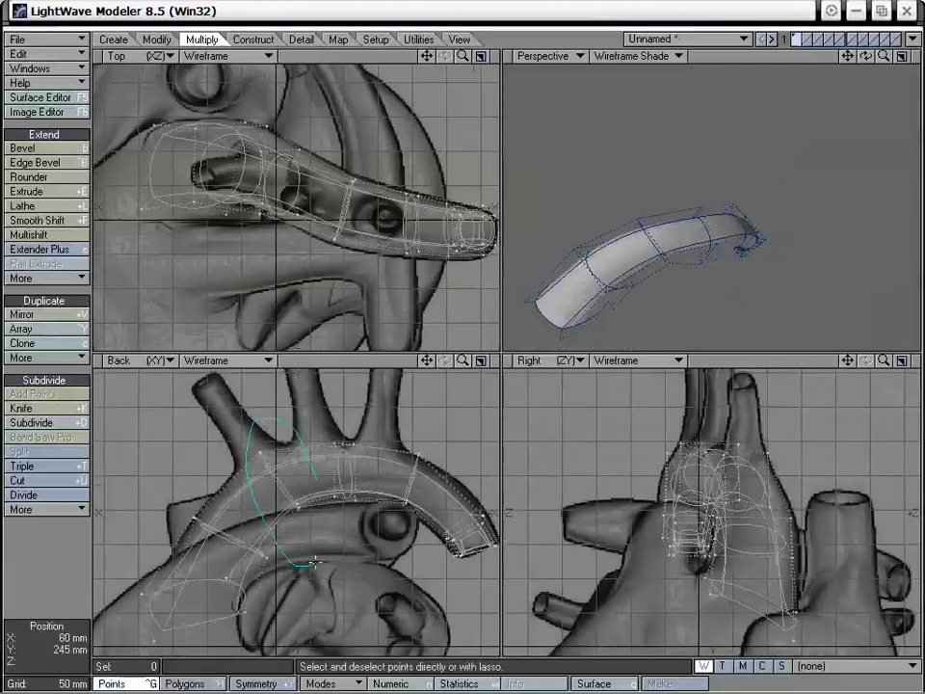
right_drag(320, 517, 322, 513)
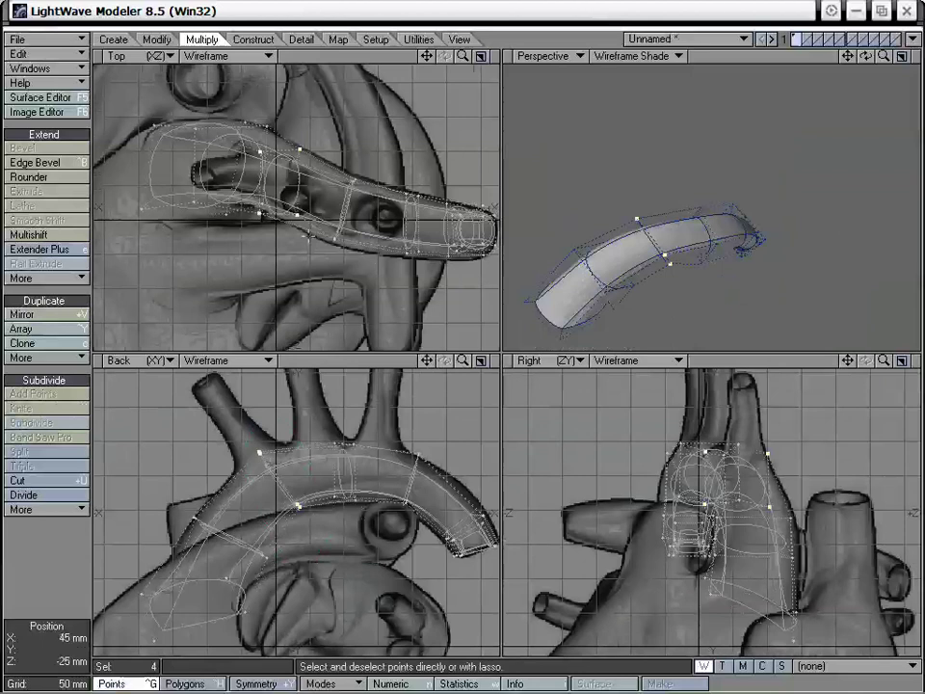
alt+drag(652, 213, 753, 249)
key(y)
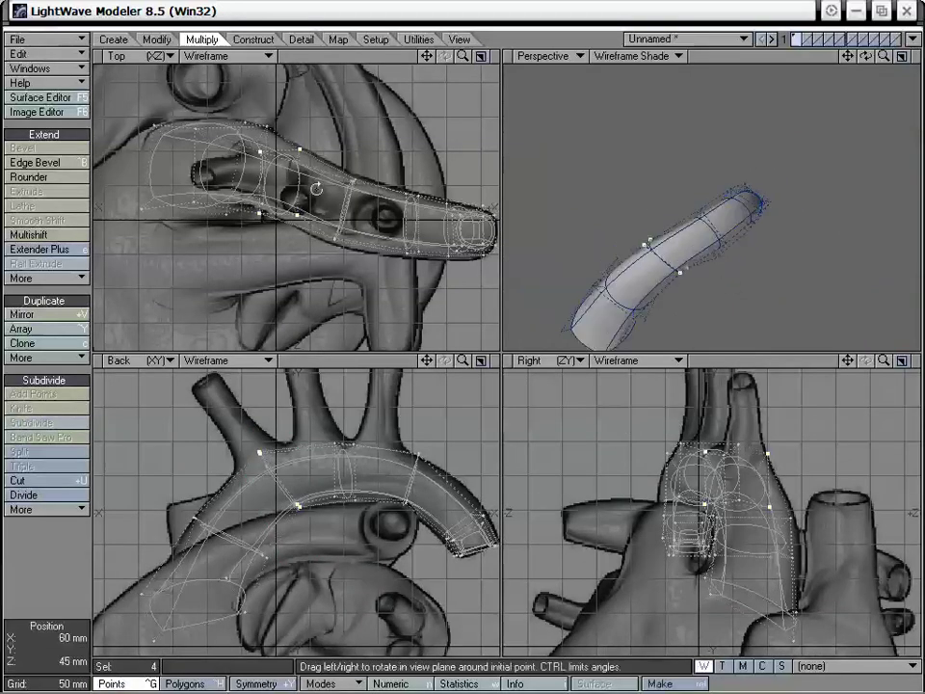
mouse_move(285, 189)
mouse_down()
mouse_move(269, 189)
mouse_move(288, 179)
mouse_move(291, 187)
mouse_up()
key(t)
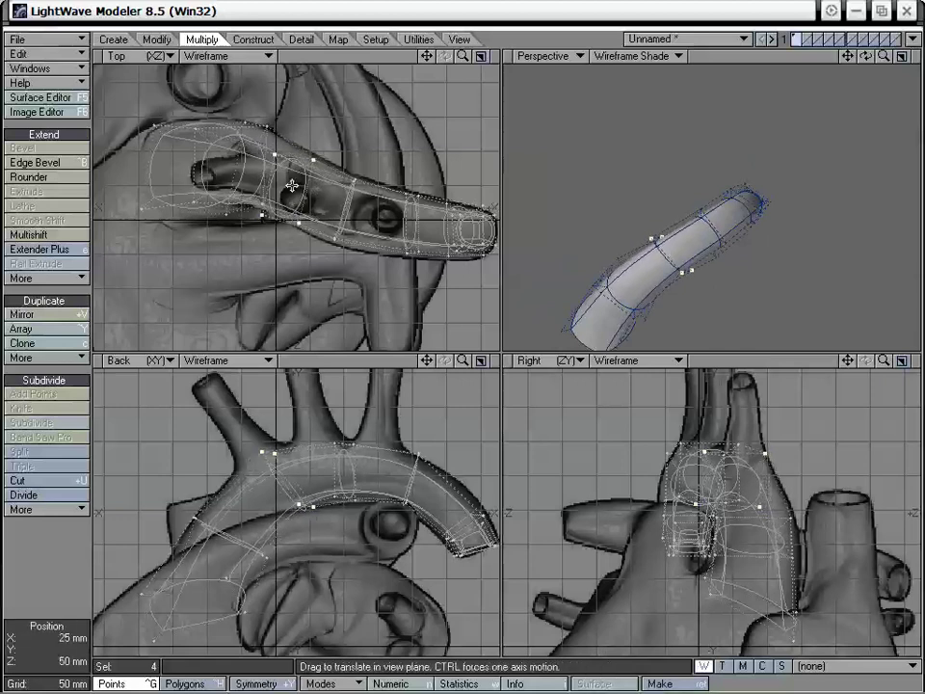
click(63, 585)
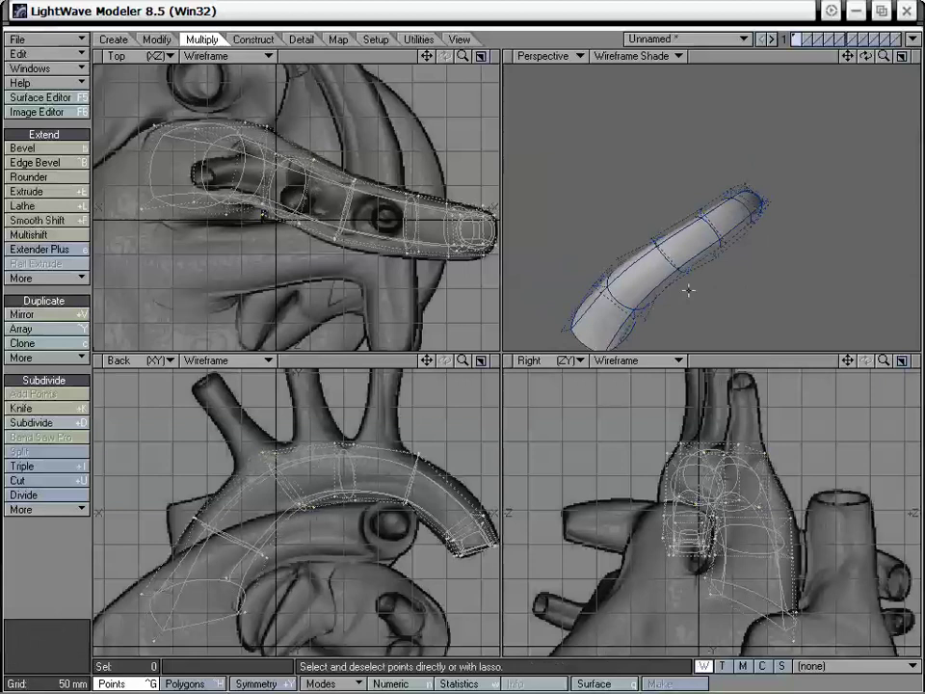
- Drag single points of the rotated ring to match the backdrop, about 10 mm along Z and about 5 mm in X with -5 mm in Z
key(ctrl+t)
alt+drag(722, 291, 752, 311)
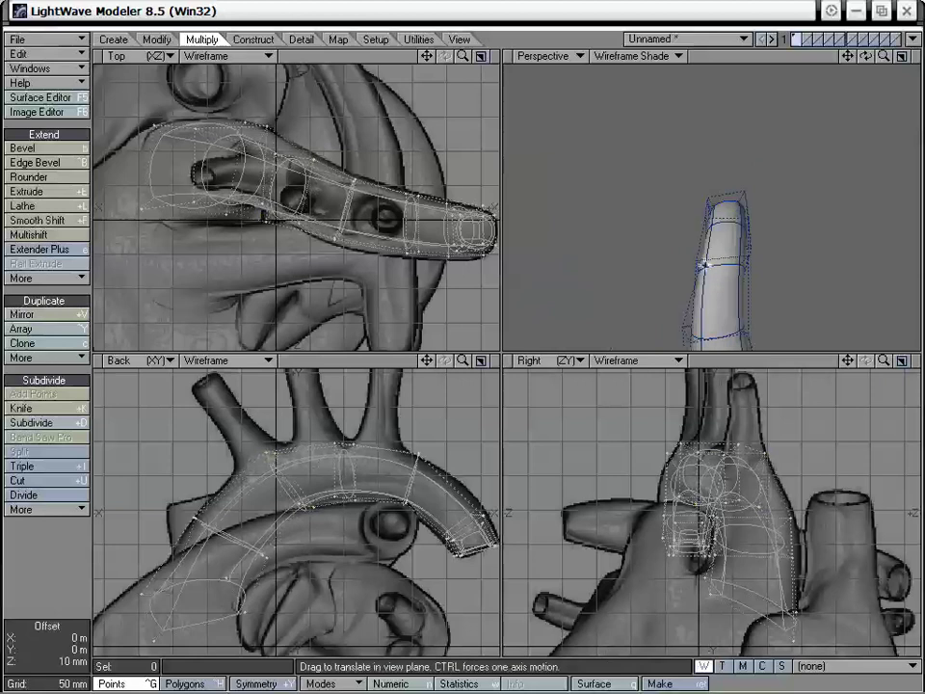
alt+drag(705, 262, 742, 268)
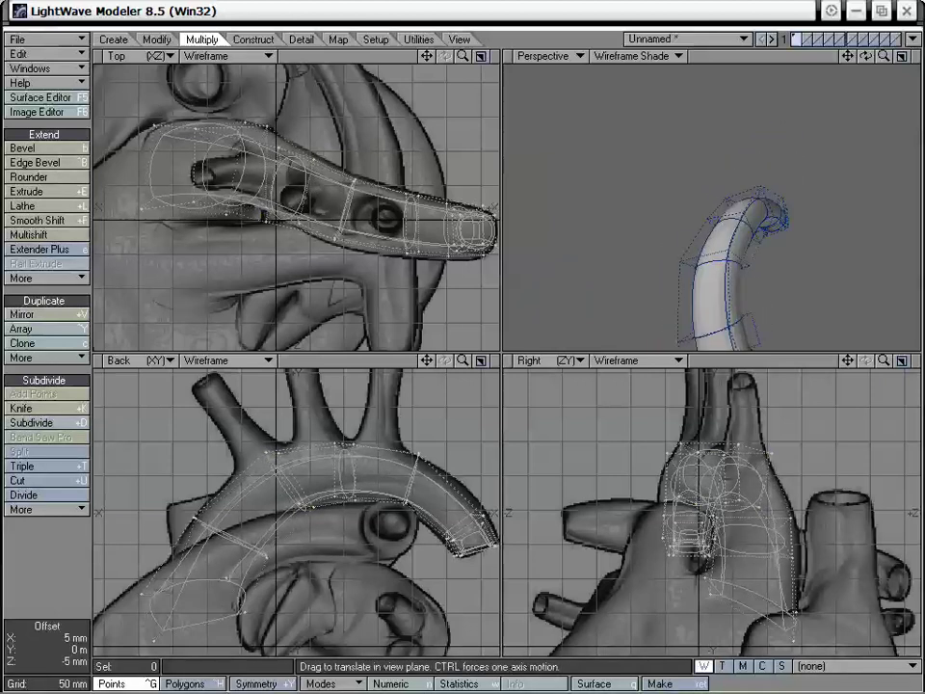
alt+drag(752, 319, 725, 258)
key(g)
drag(463, 361, 442, 312)
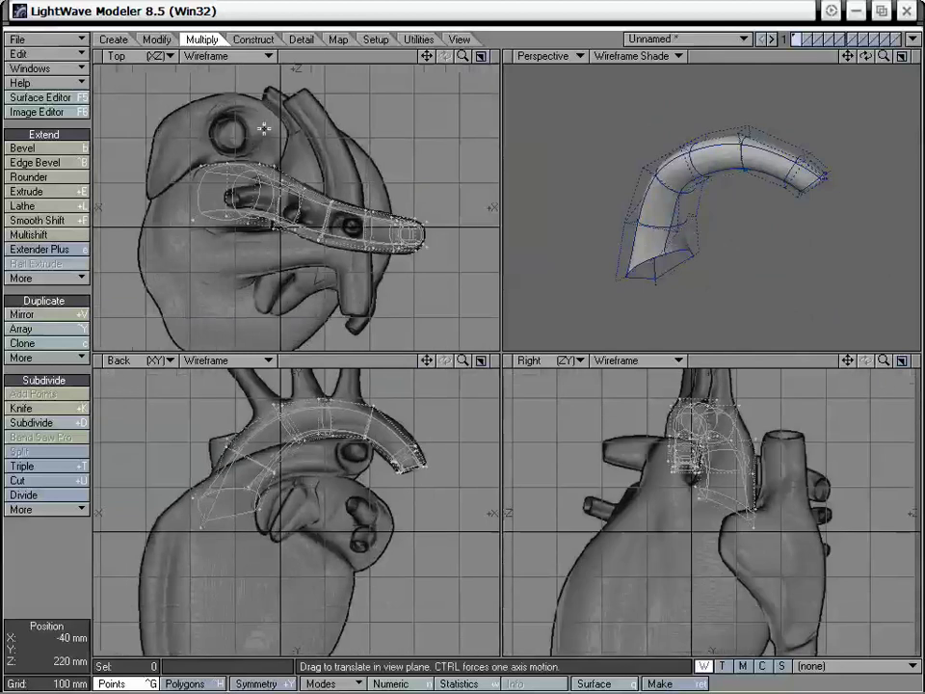
drag(426, 360, 453, 360)
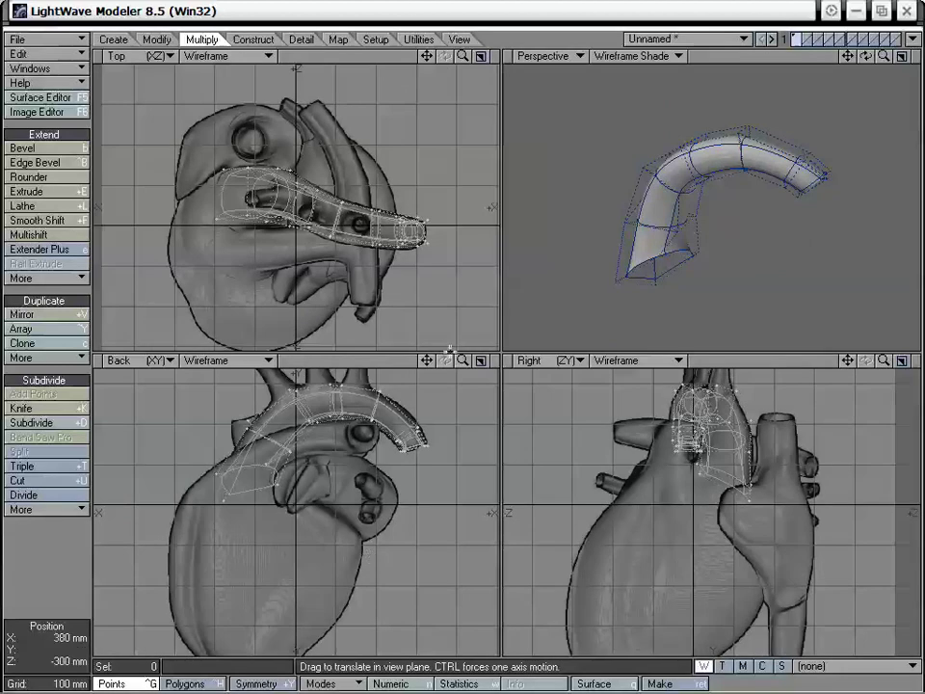
drag(429, 361, 454, 364)
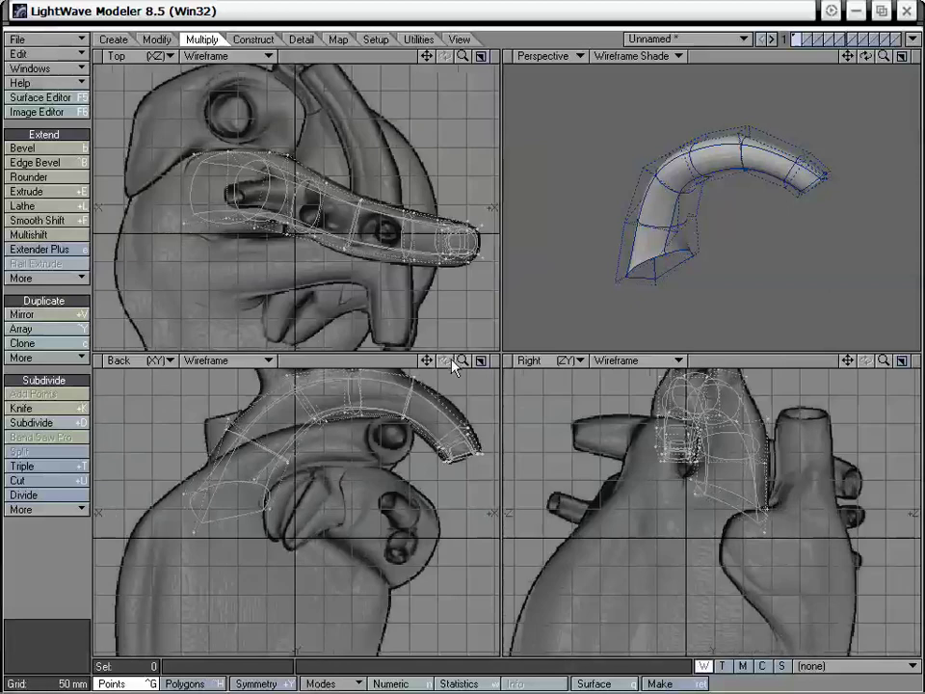
- Unhide the heart body and examine how the aorta's base meets it
key(backslash)
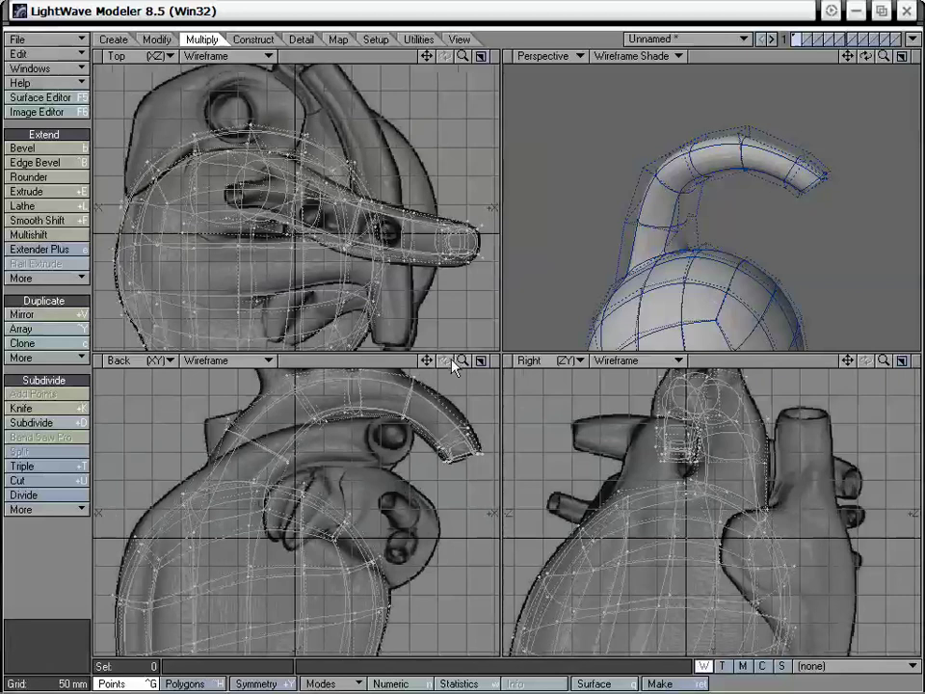
alt+drag(604, 192, 680, 252)
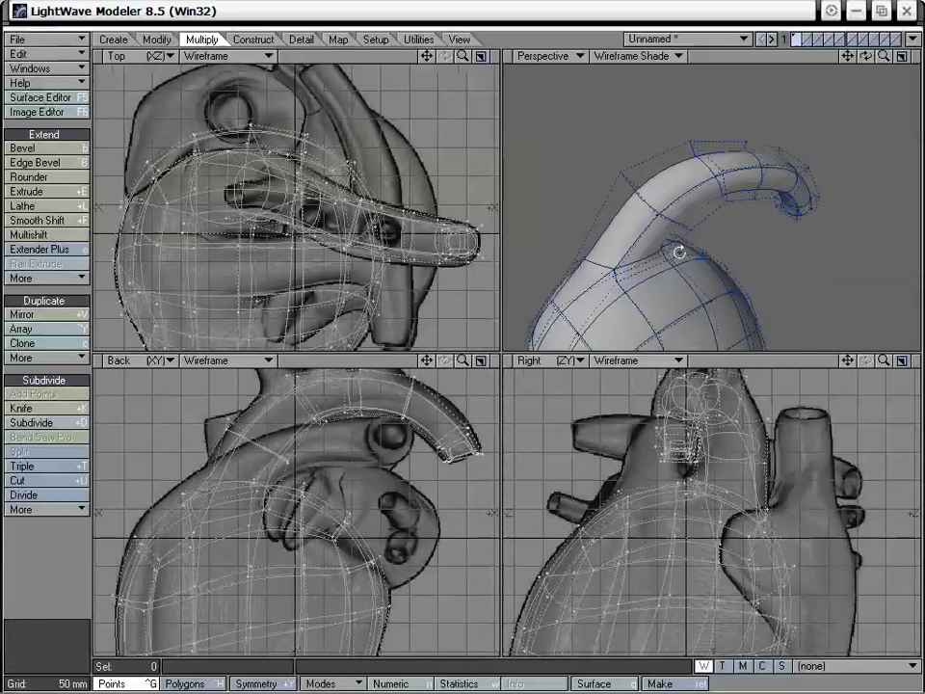
key(t)
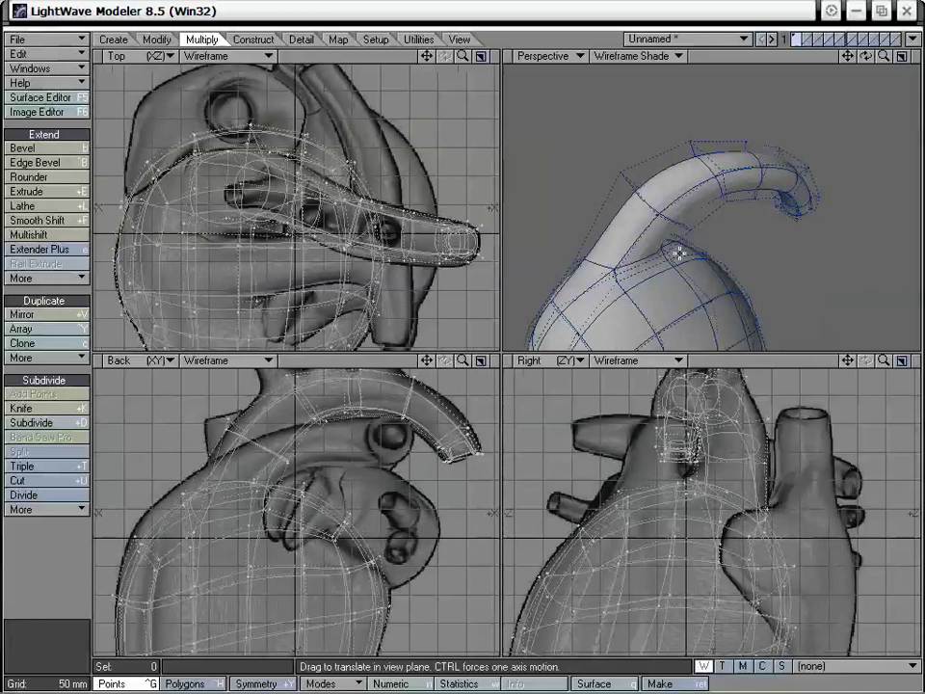
alt+drag(688, 248, 669, 268)
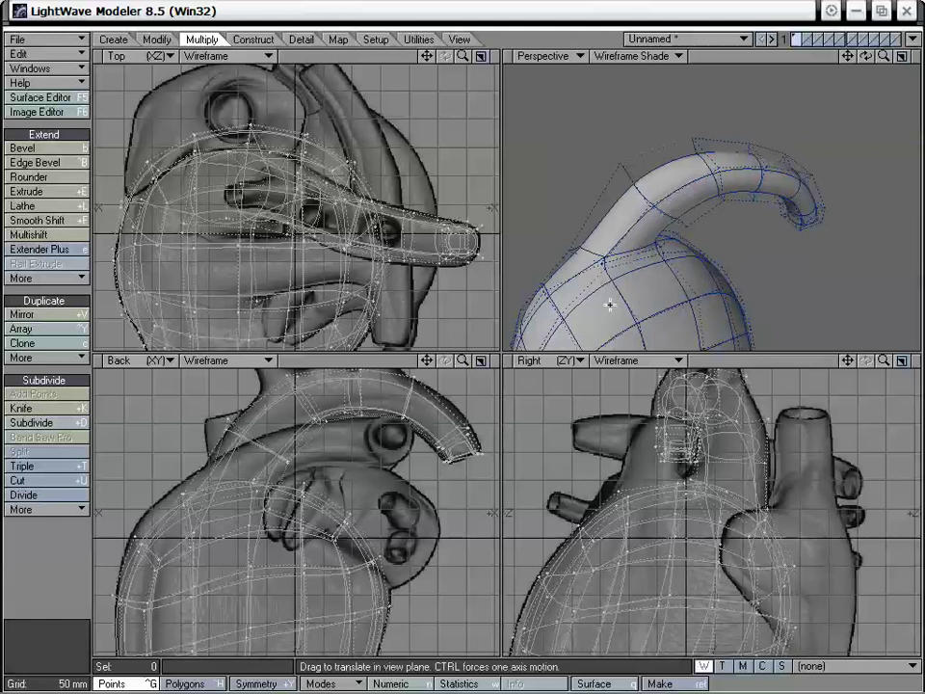
- Hide the heart body's polygons again and examine the open lower end of the aorta from several angles
drag(426, 360, 449, 304)
drag(462, 360, 424, 360)
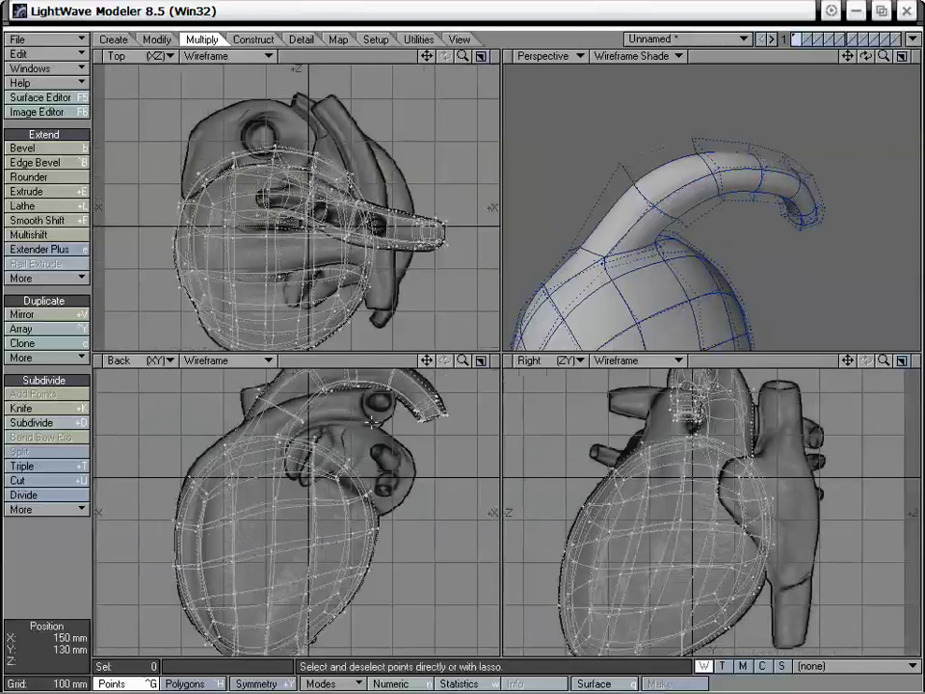
key(ctrl+h)
mouse_move(414, 430)
right_down()
mouse_move(281, 432)
mouse_move(123, 453)
mouse_move(412, 495)
mouse_move(385, 424)
right_up()
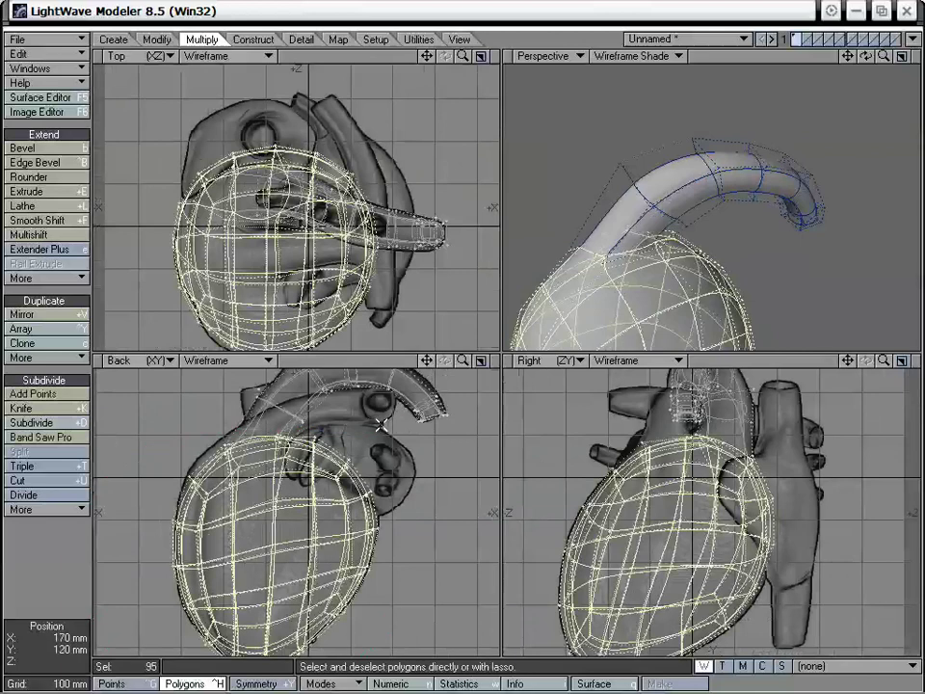
key(minus)
mouse_move(662, 185)
alt+mouse_down()
mouse_move(666, 262)
mouse_move(666, 194)
alt+mouse_up()
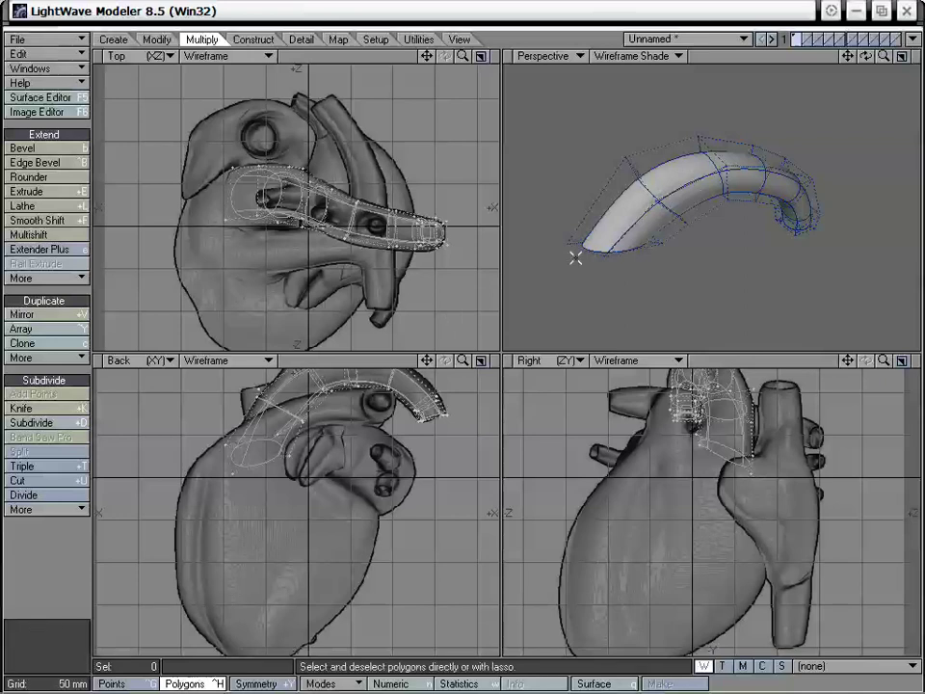
alt+drag(636, 248, 626, 198)
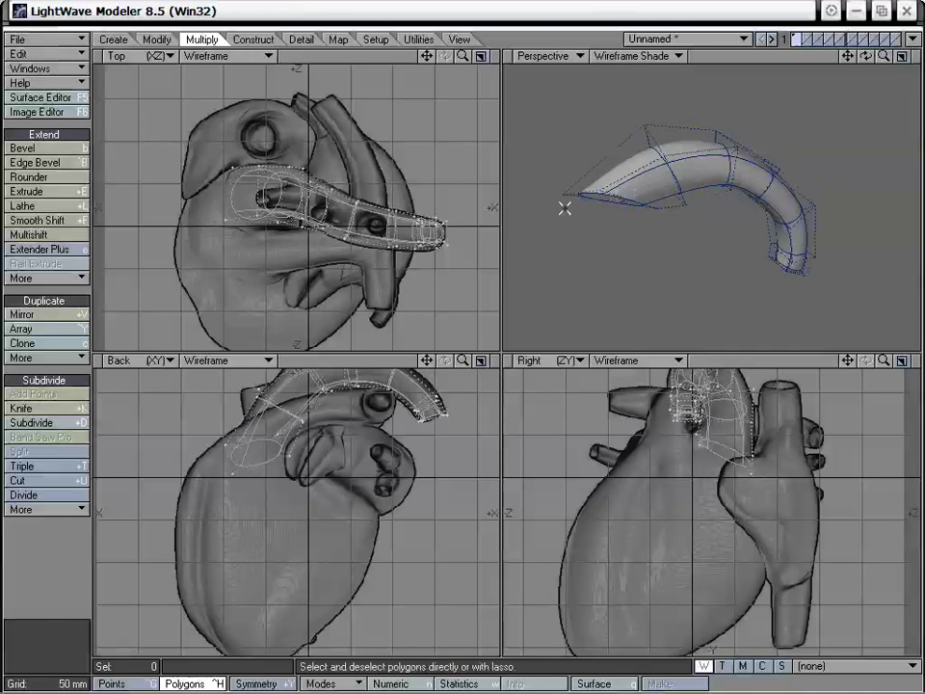
alt+drag(640, 179, 640, 244)
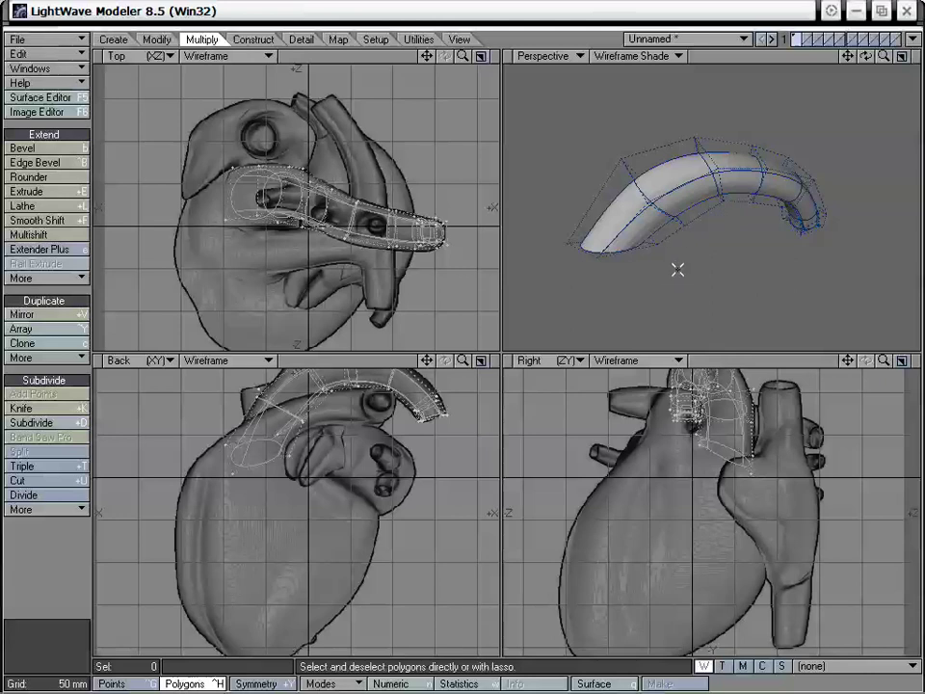
- Unhide the heart body and merge the points shared with the aorta, using the Automatic range
key(backslash)
alt+drag(685, 267, 708, 271)
alt+drag(568, 262, 625, 220)
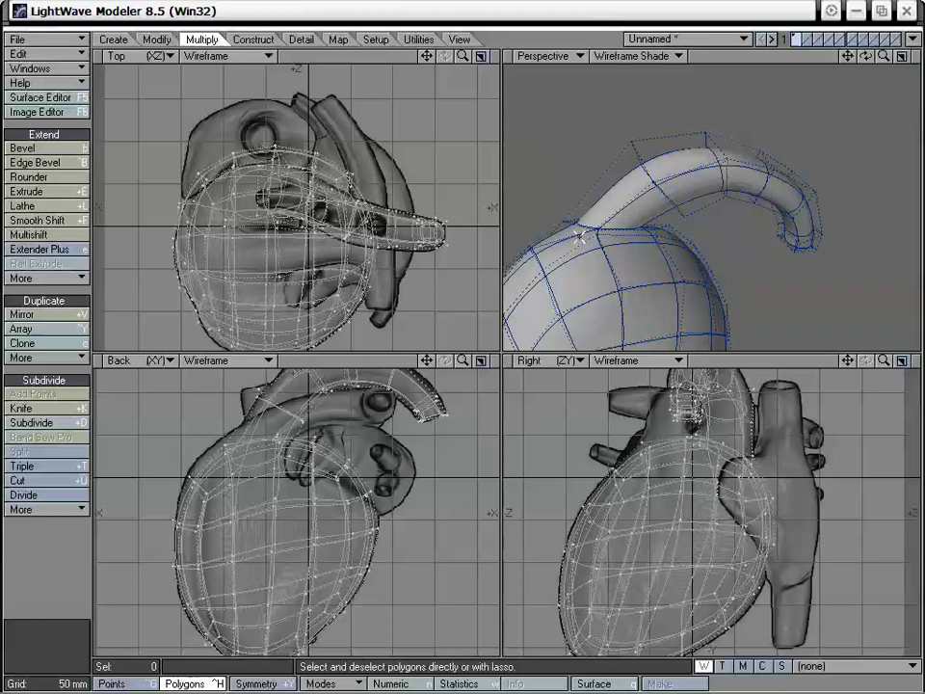
key(m)
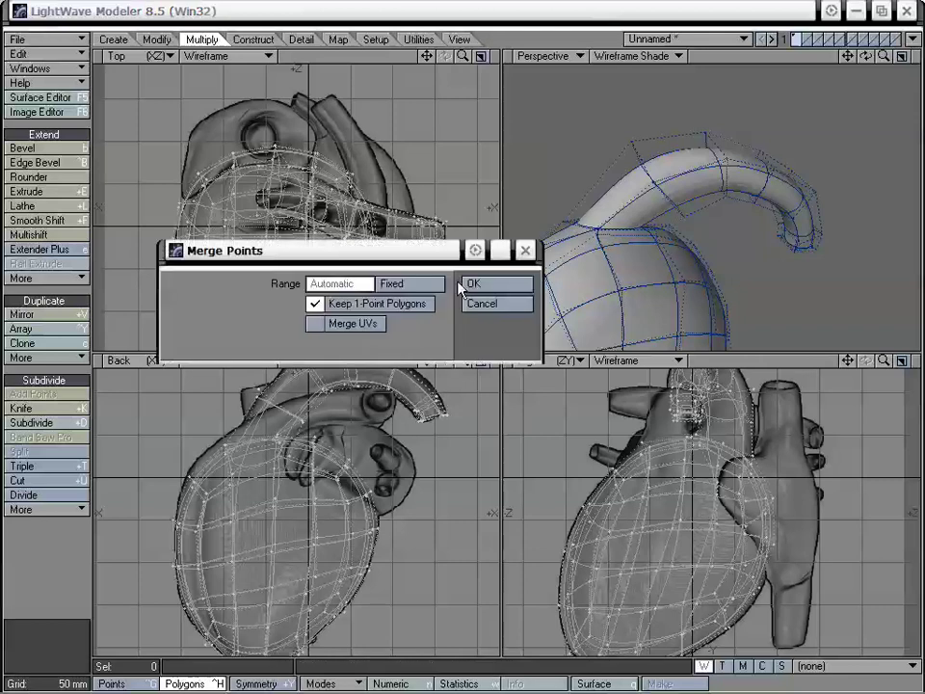
click(499, 283)
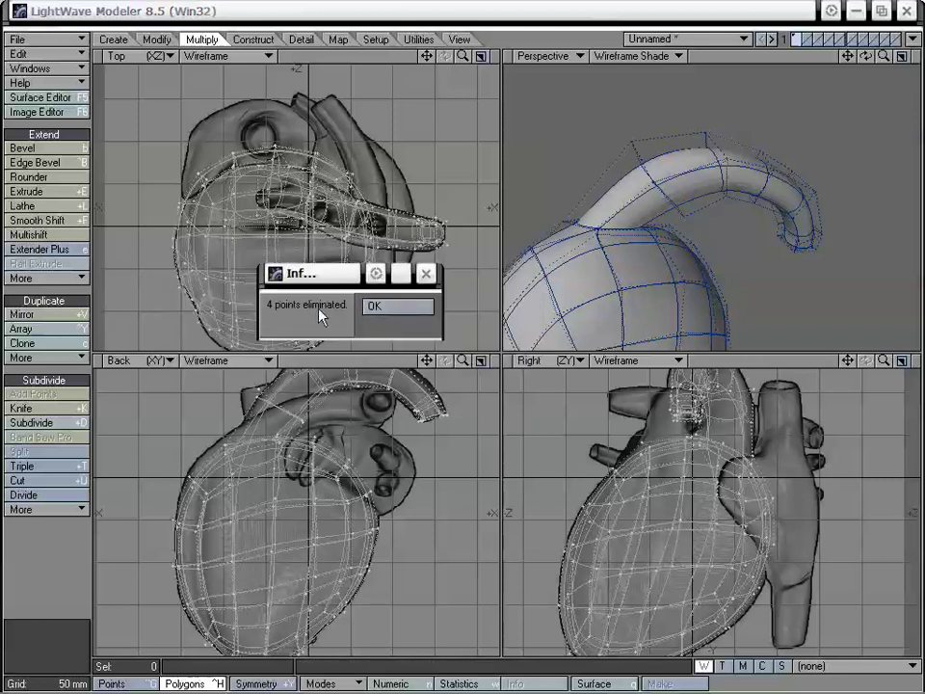
click(386, 307)
- Adjust points where the aorta joins the heart body with the Drag tool and check the junction's shape
alt+drag(652, 229, 690, 253)
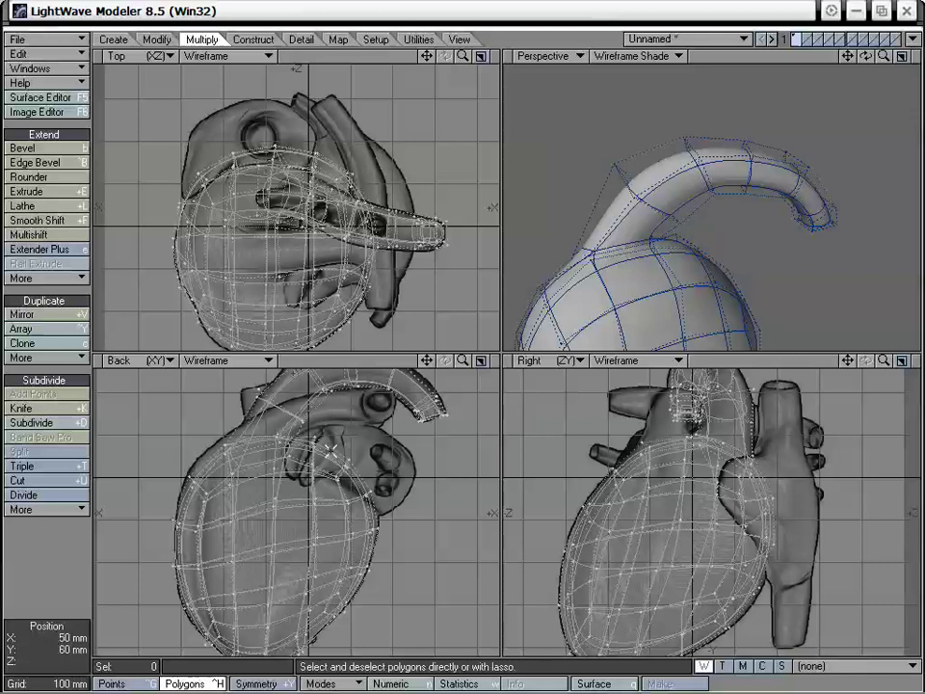
alt+drag(693, 208, 672, 201)
key(ctrl+t)
drag(591, 240, 747, 255)
key(space)
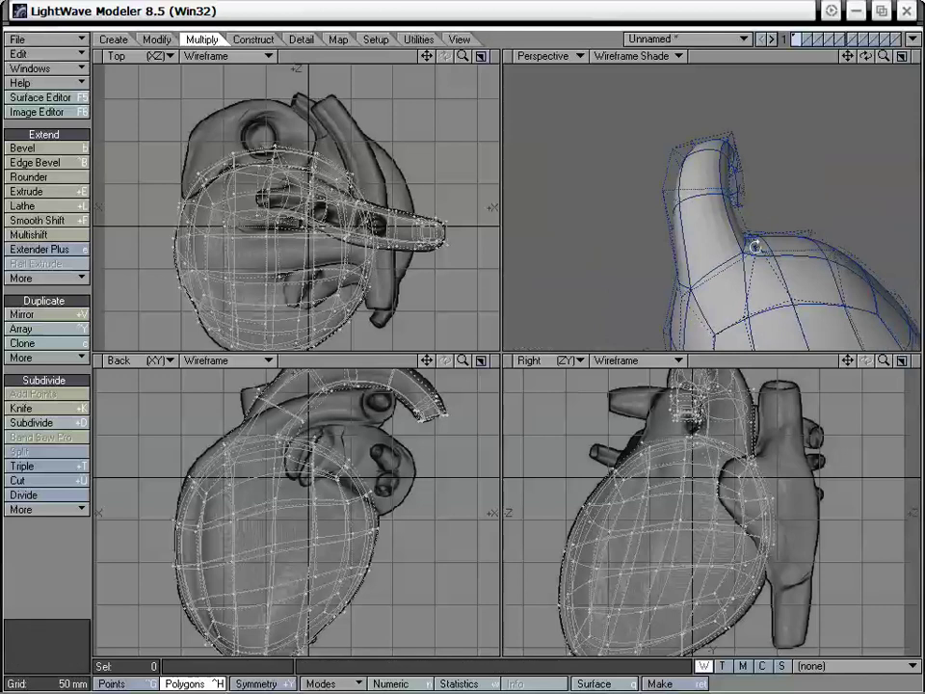
alt+drag(754, 244, 694, 274)
drag(883, 57, 853, 3)
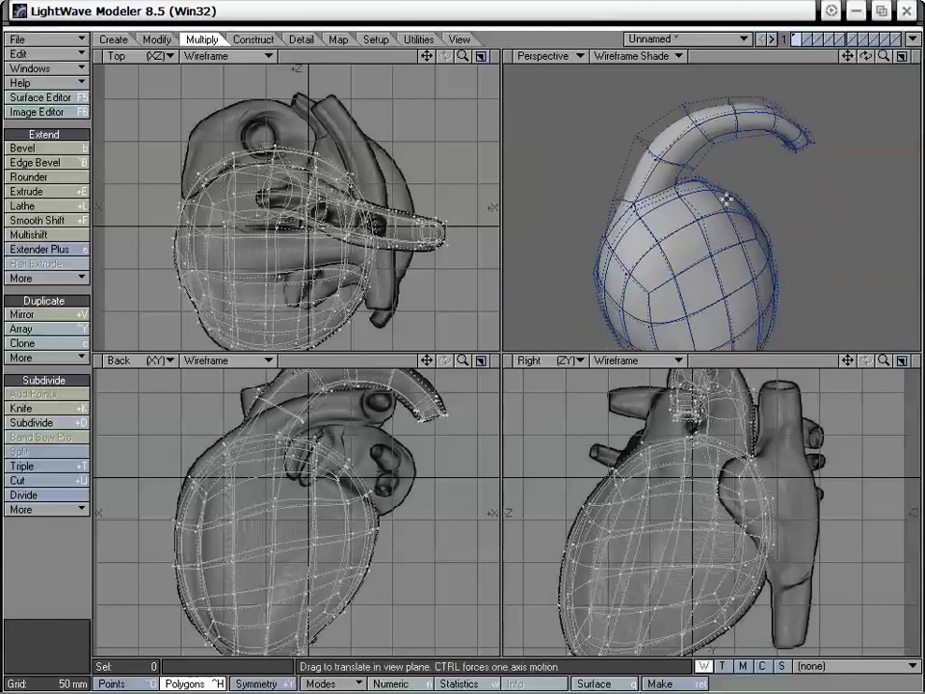
alt+drag(724, 198, 760, 205)
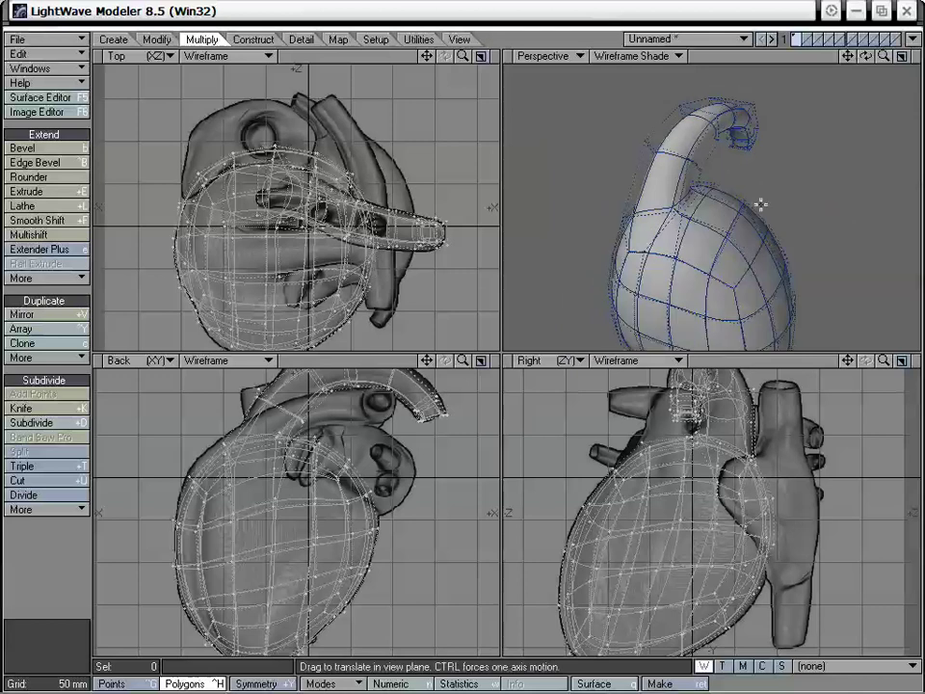